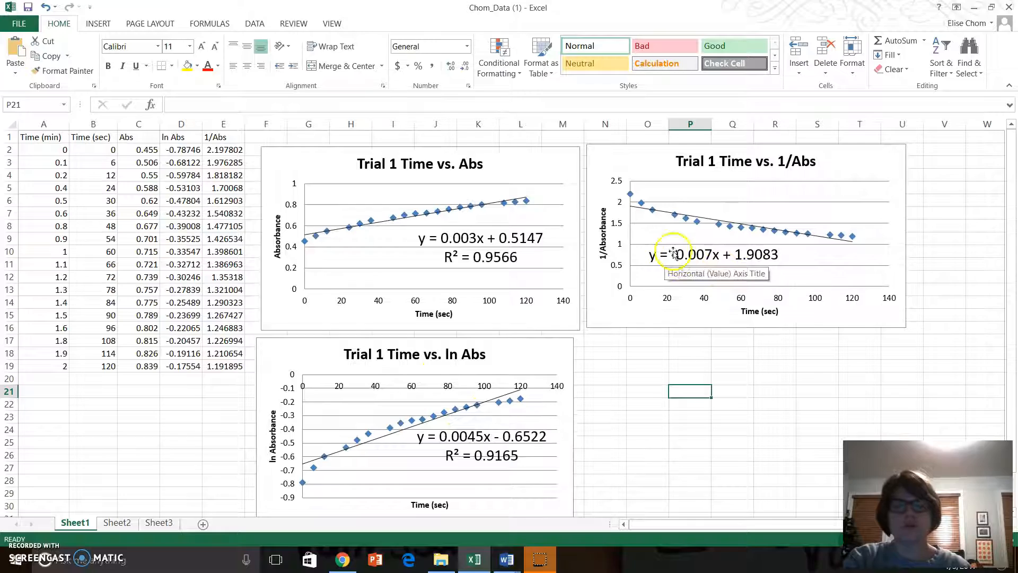
# Review the lab analysis instructions in the Word document and the finished five-trial absorbance chart on Sheet2 of the Excel workbook
pyautogui.moveTo(506, 559)
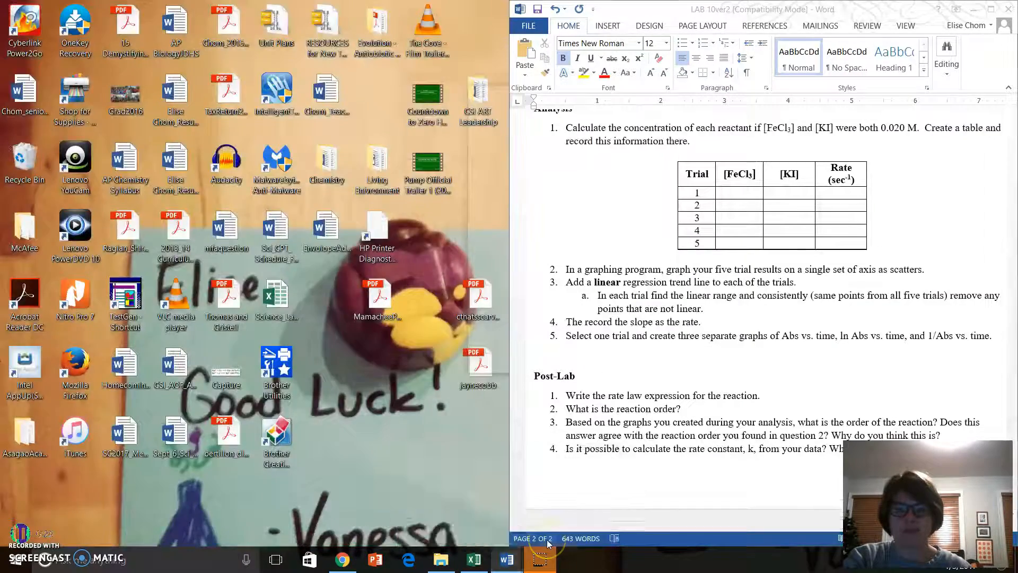
pyautogui.click(548, 541)
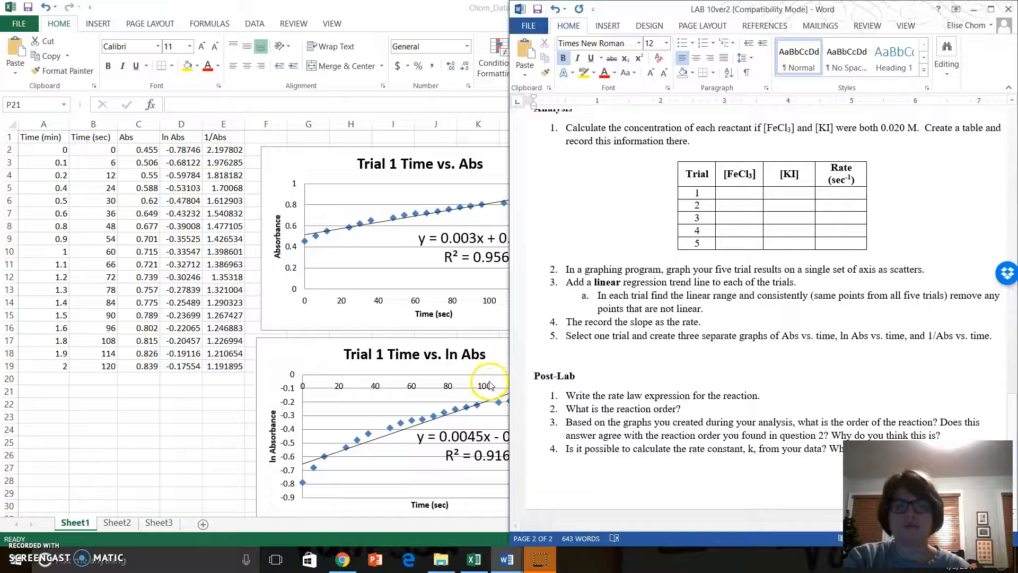
pyautogui.click(329, 366)
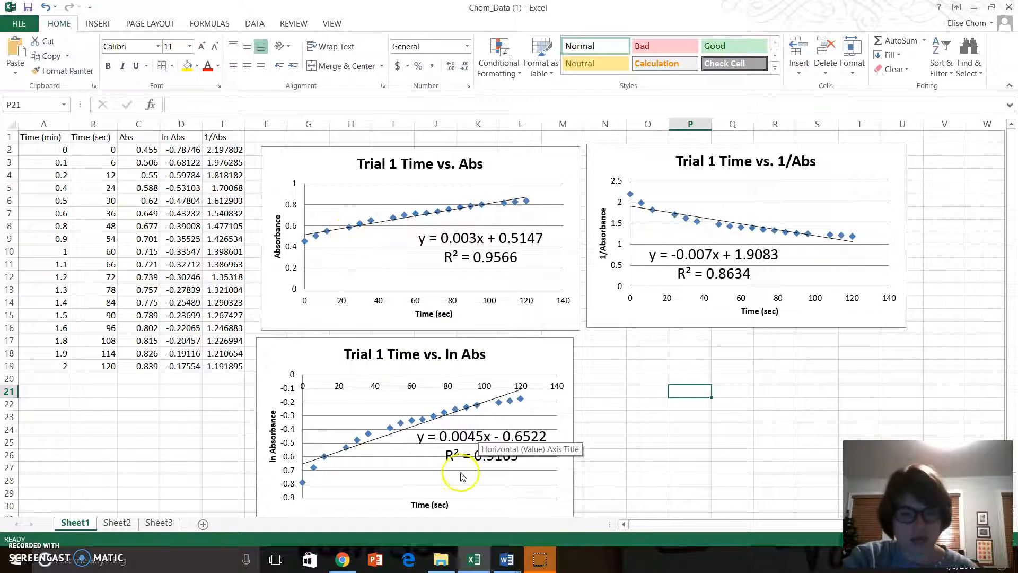
pyautogui.moveTo(514, 562)
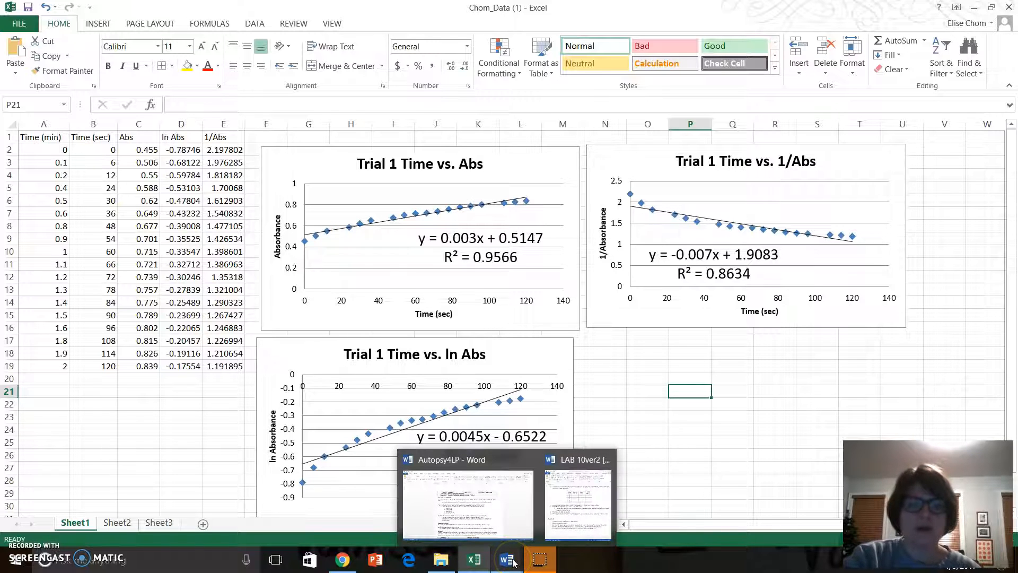
pyautogui.click(117, 523)
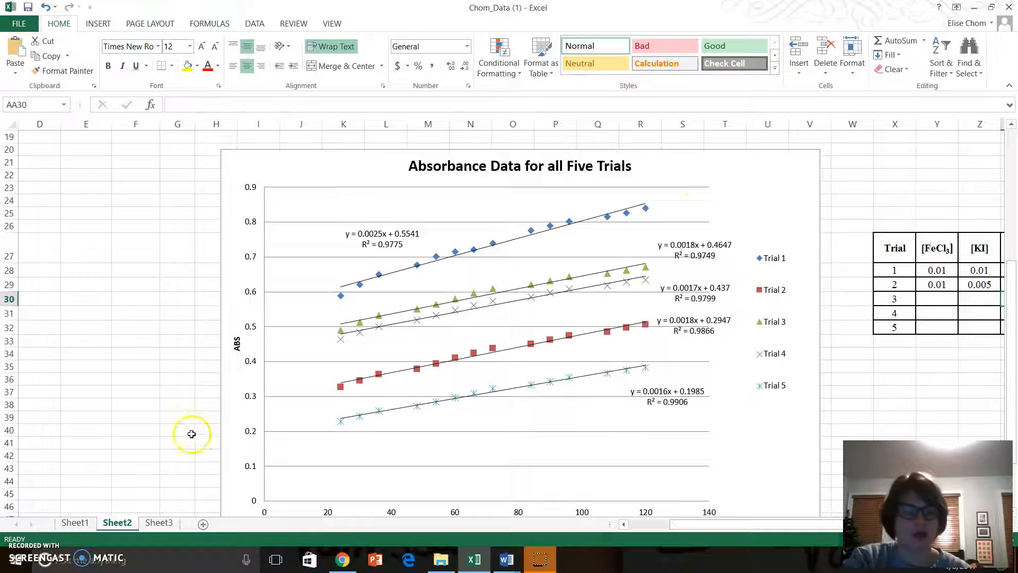
# On Sheet3, insert a markers-only scatter chart from the first trial's Time (sec) and Abs data in B2:C18
pyautogui.click(159, 523)
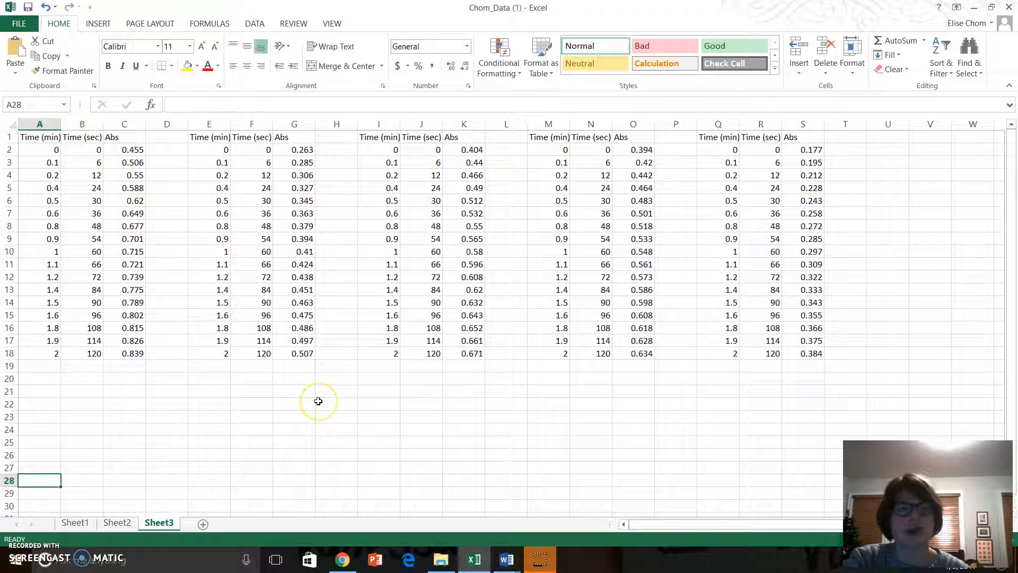
pyautogui.doubleClick(96, 152)
pyautogui.click(164, 200)
pyautogui.moveTo(81, 150); pyautogui.dragTo(129, 353)
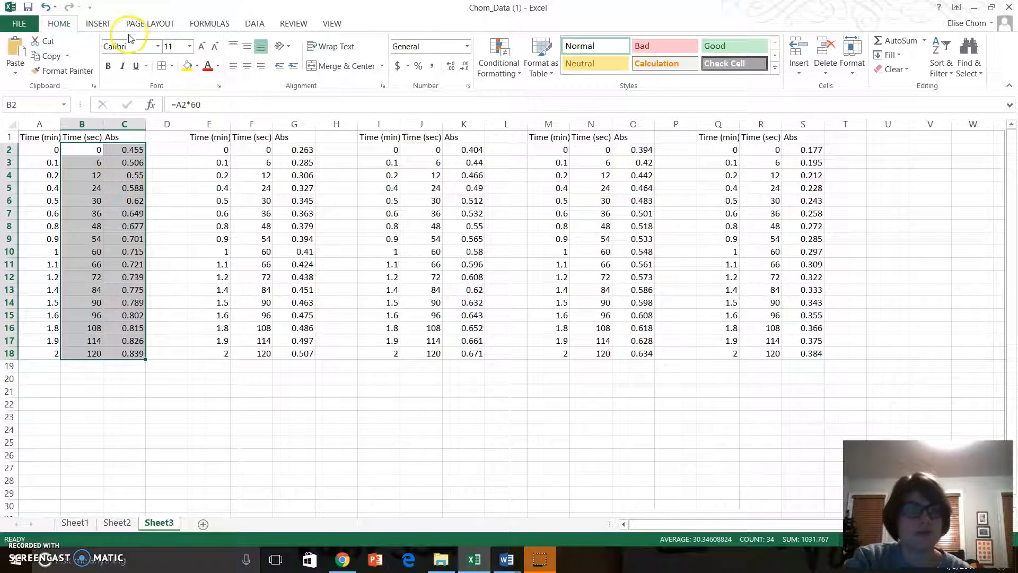
pyautogui.click(101, 29)
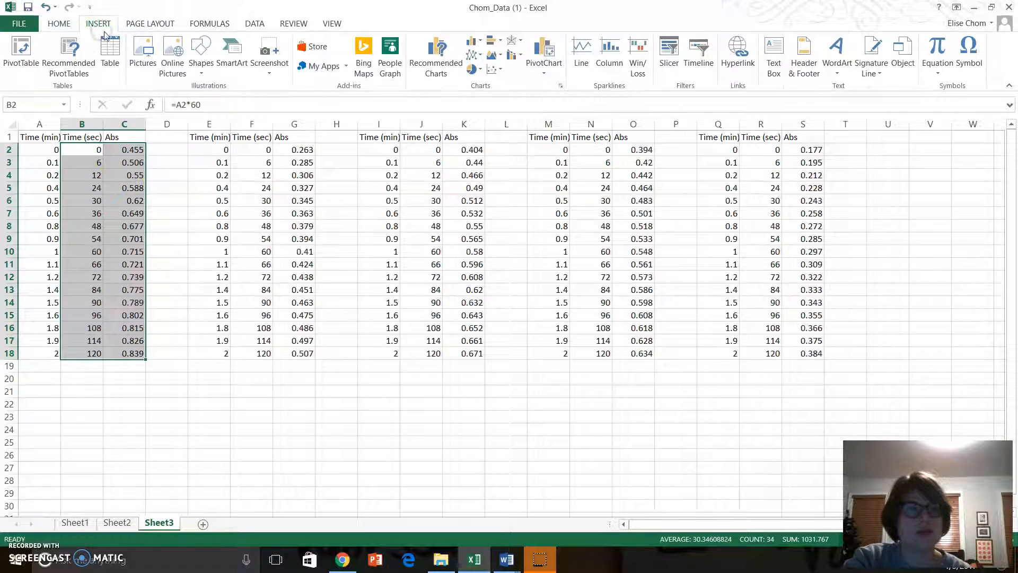
pyautogui.click(497, 71)
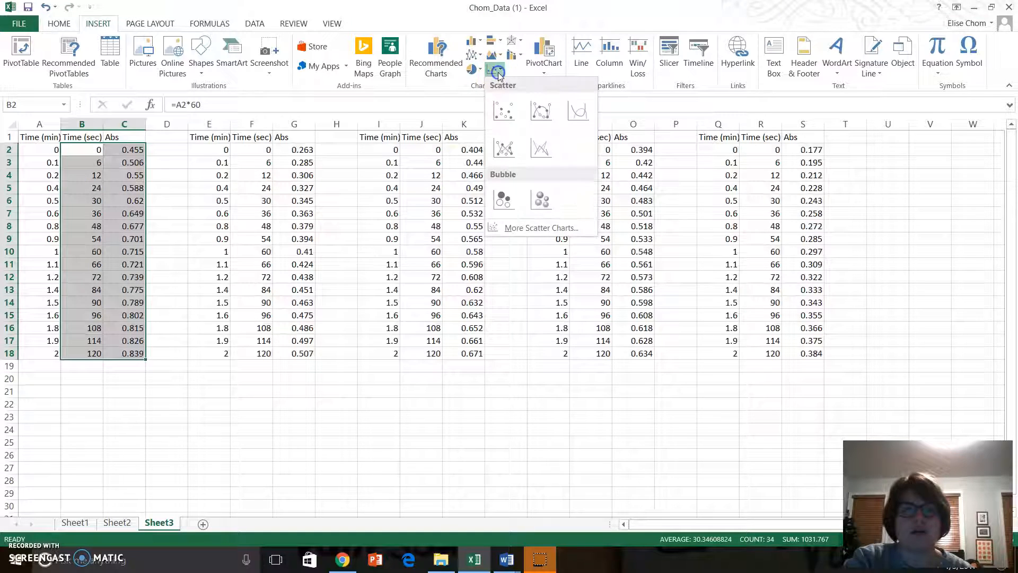
pyautogui.click(501, 112)
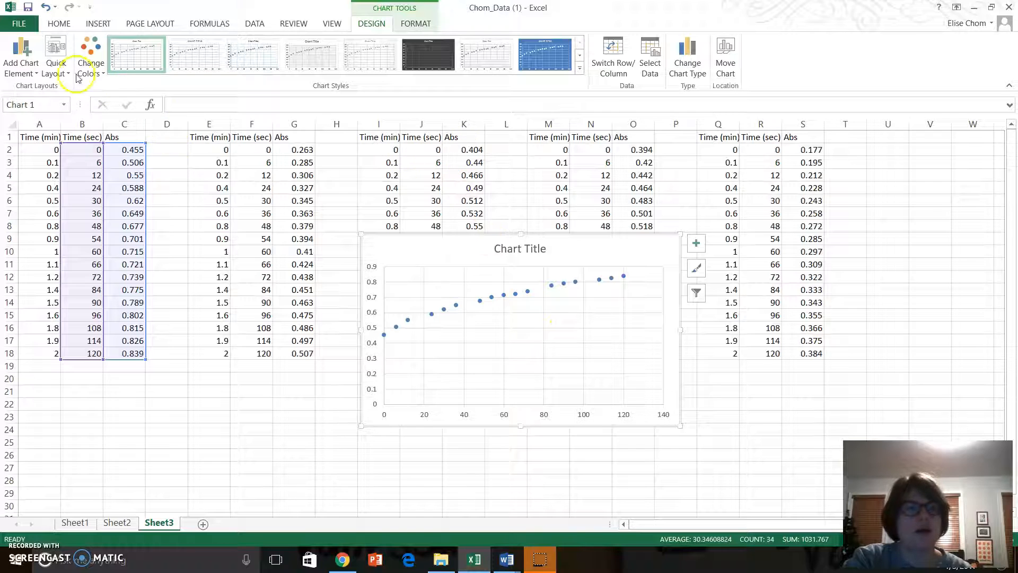
# Apply a quick chart layout with axis titles and a legend, and title the horizontal axis "Time (sec)"
pyautogui.click(60, 63)
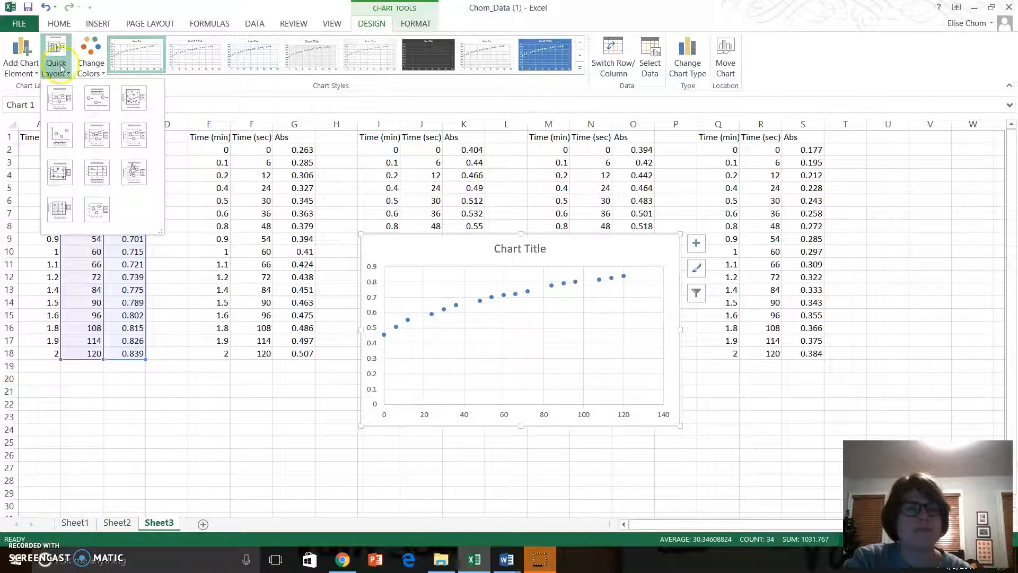
pyautogui.click(60, 98)
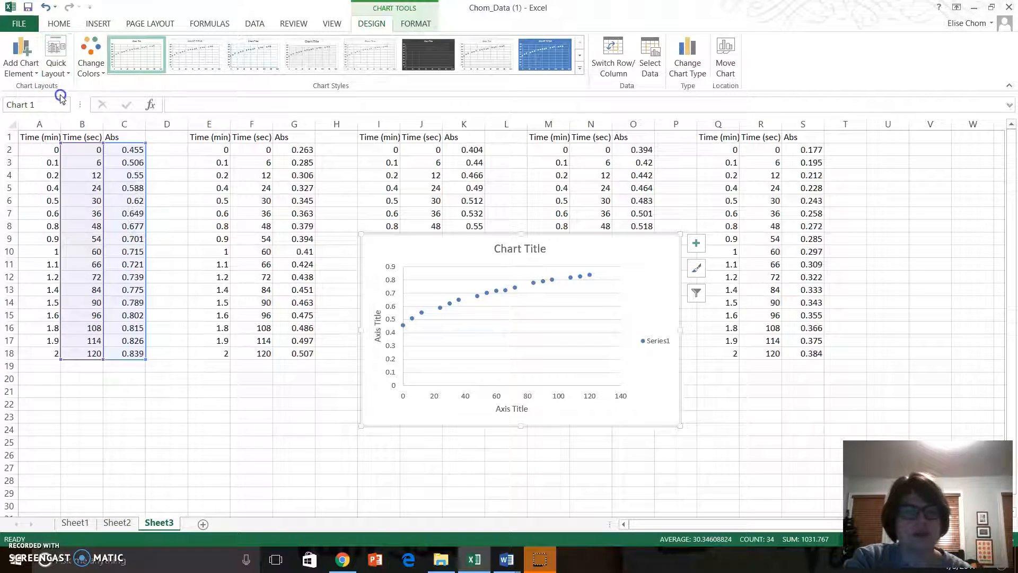
pyautogui.click(514, 409)
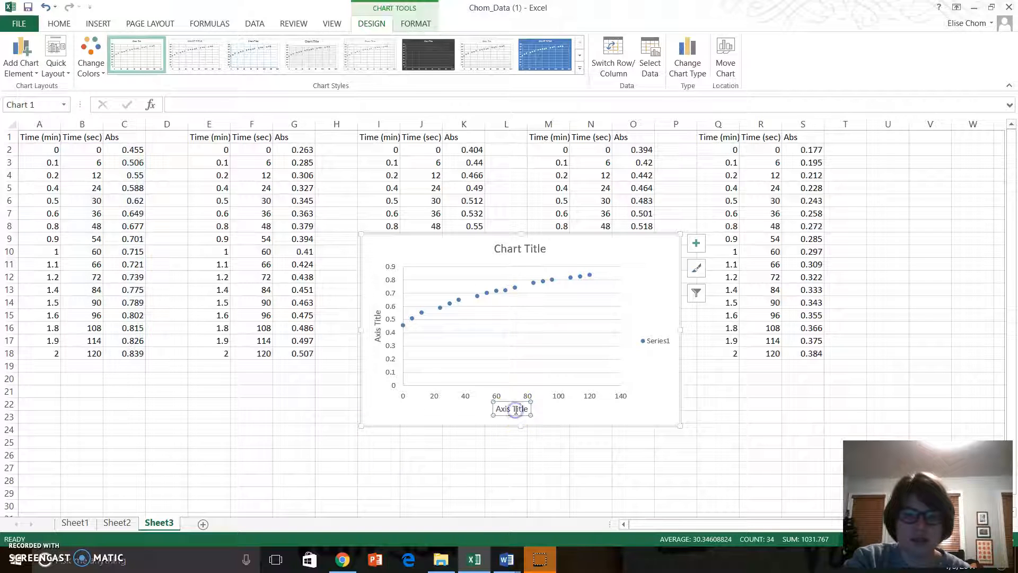
pyautogui.doubleClick(516, 409)
pyautogui.click(520, 411)
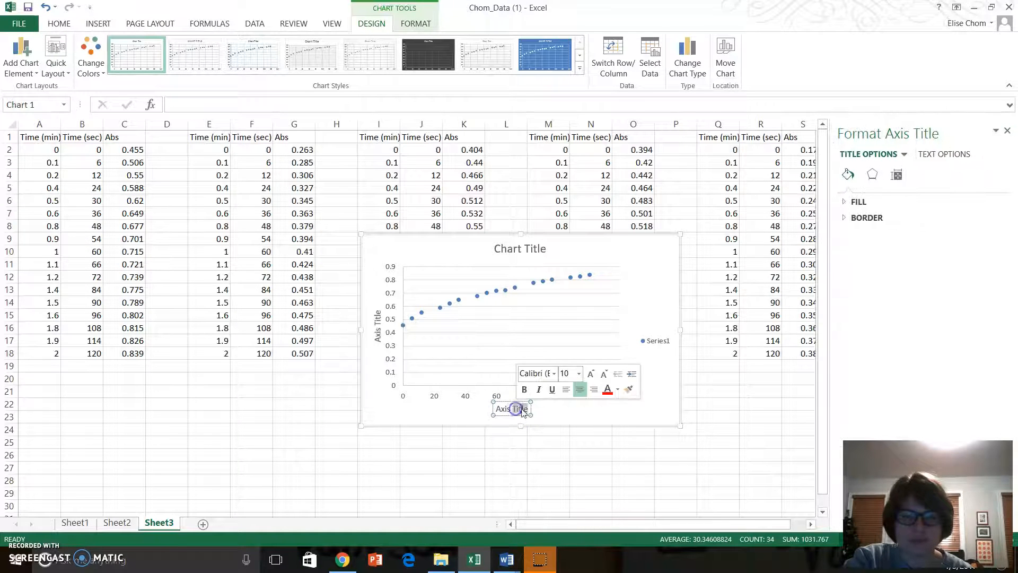
pyautogui.click(525, 409)
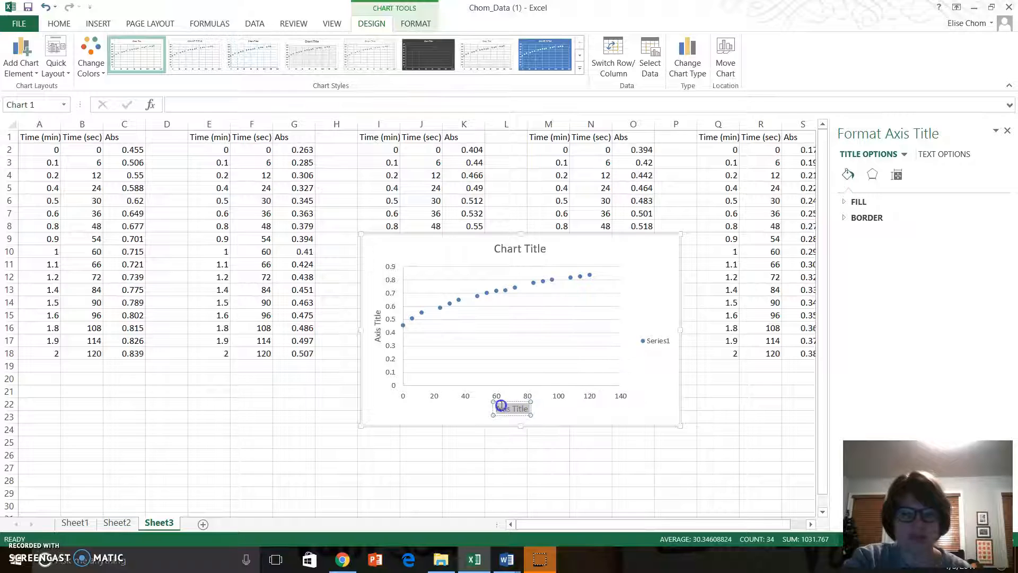
pyautogui.write('Times')
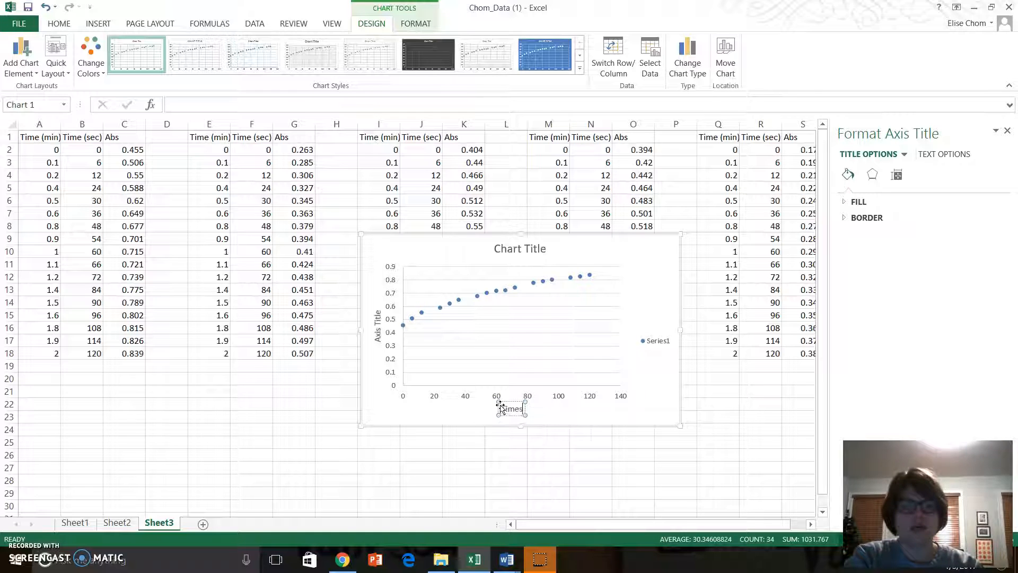
pyautogui.write('sec')
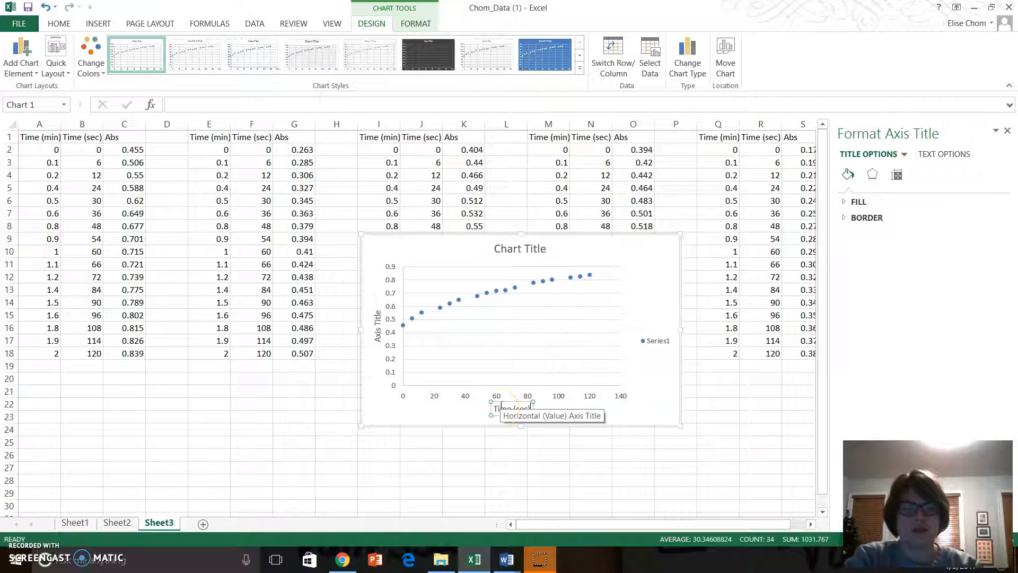
# Title the chart's vertical axis "Absorbance"
pyautogui.click(376, 333)
pyautogui.tripleClick(377, 333)
pyautogui.write('Abs')
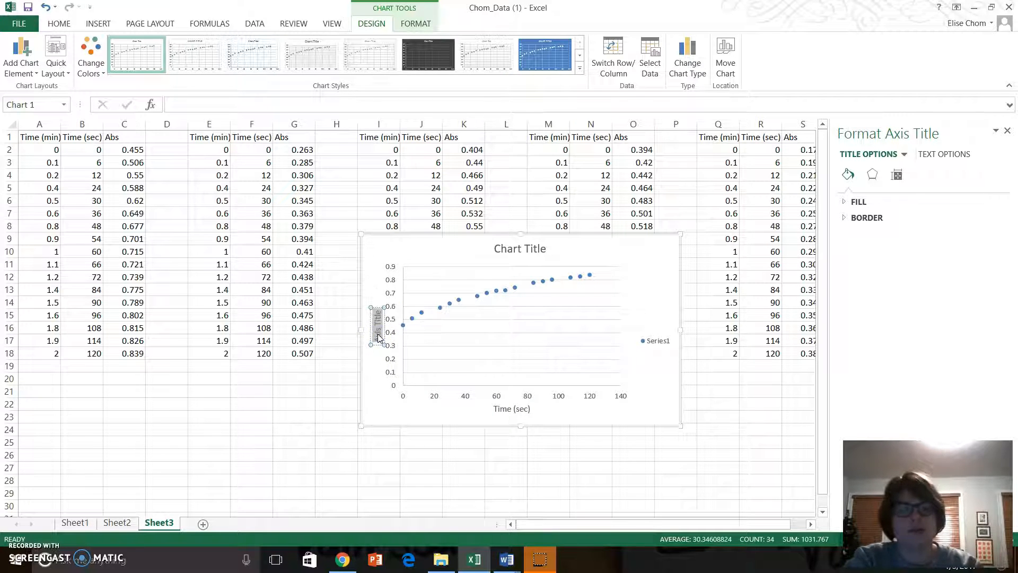
pyautogui.write('orbance')
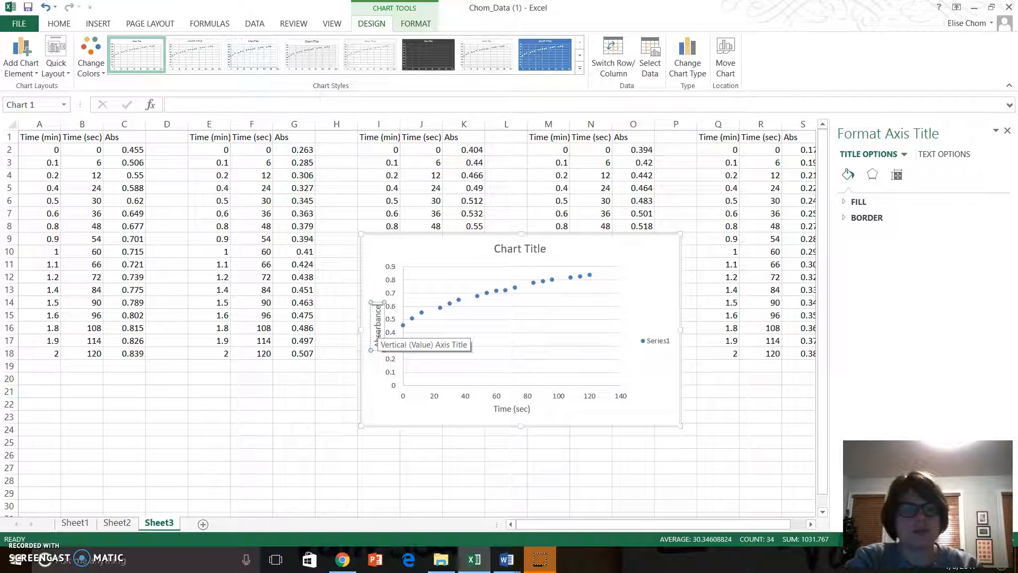
# Replace the placeholder chart title with "Absorbance data of all five trials"
pyautogui.click(521, 249)
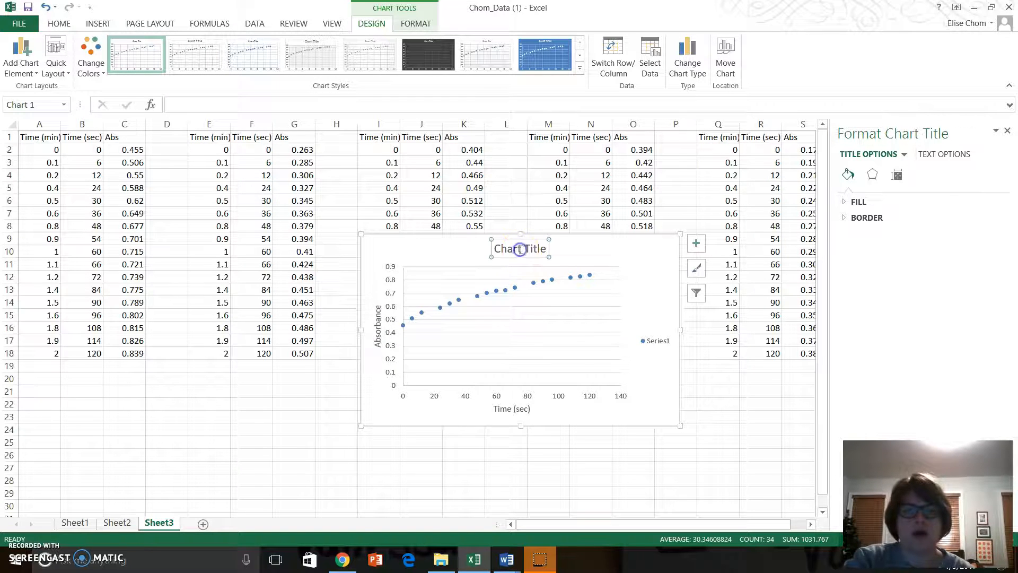
pyautogui.tripleClick(520, 250)
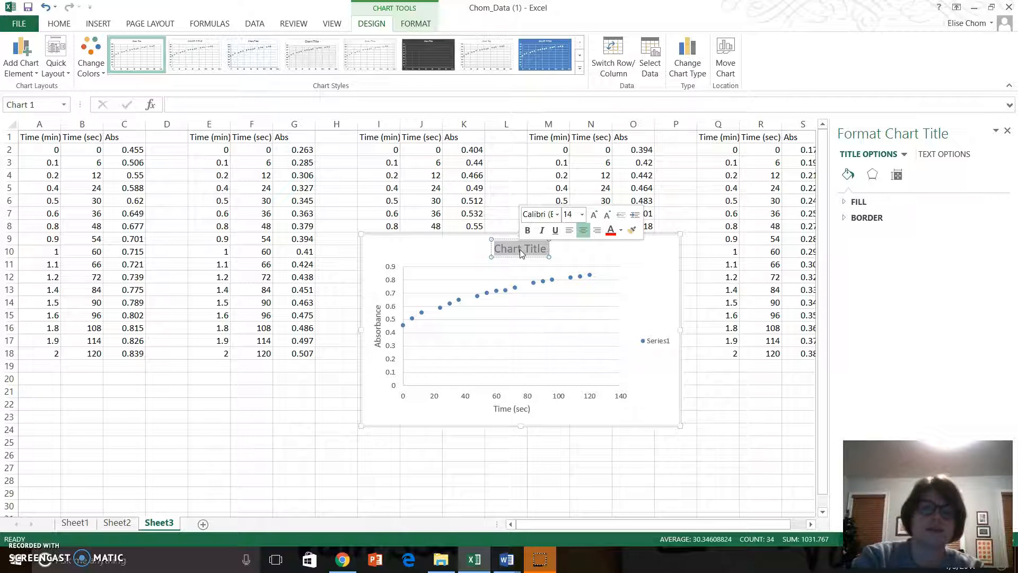
pyautogui.write('A')
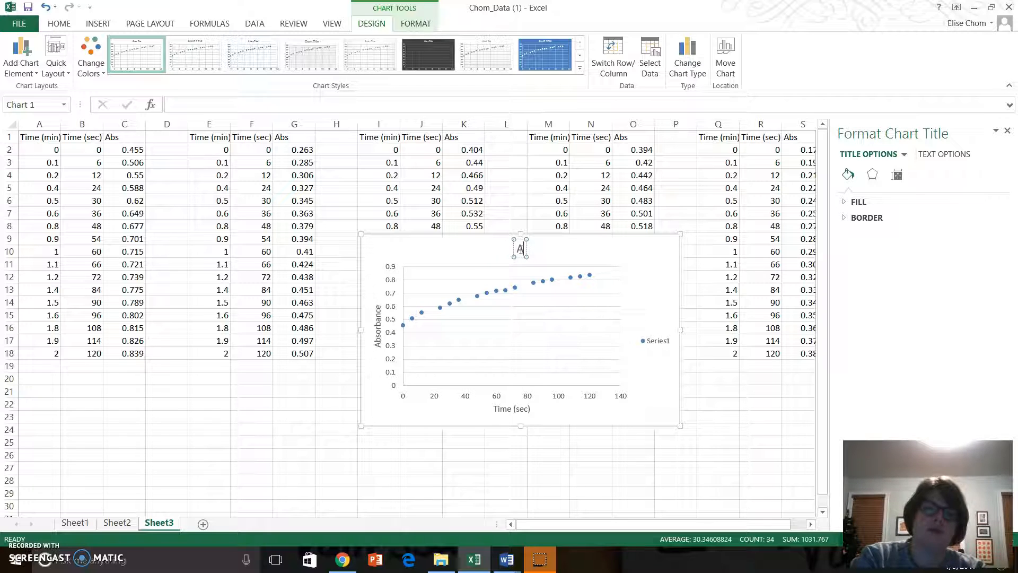
pyautogui.write('bsorbanc')
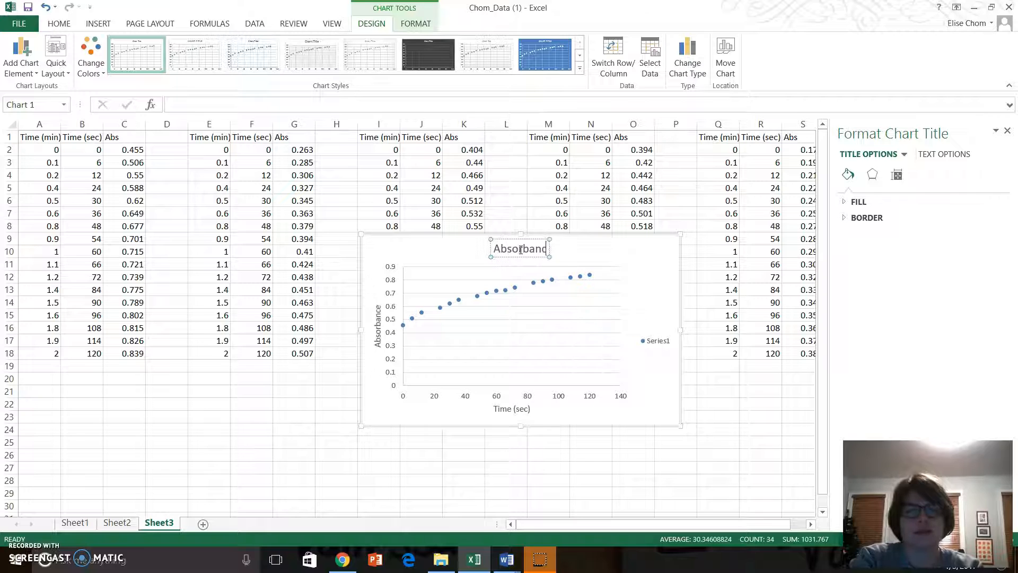
pyautogui.write('e data of')
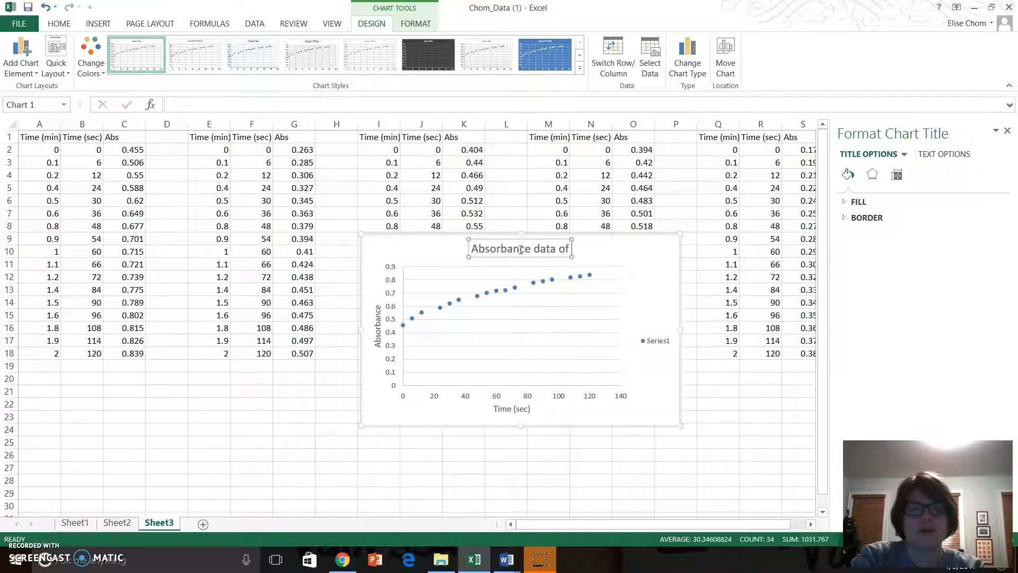
pyautogui.write(' all five')
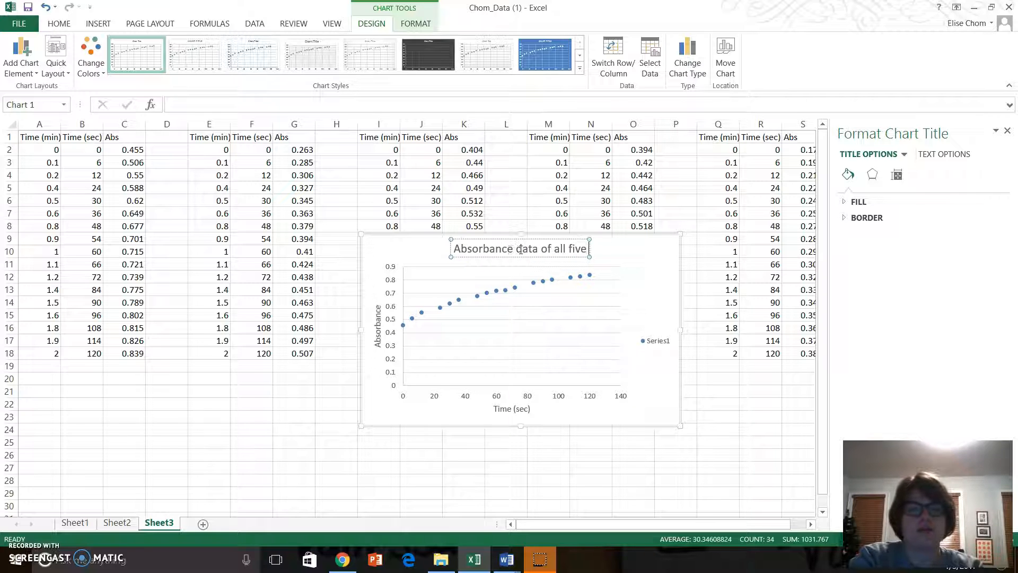
pyautogui.write(' trials')
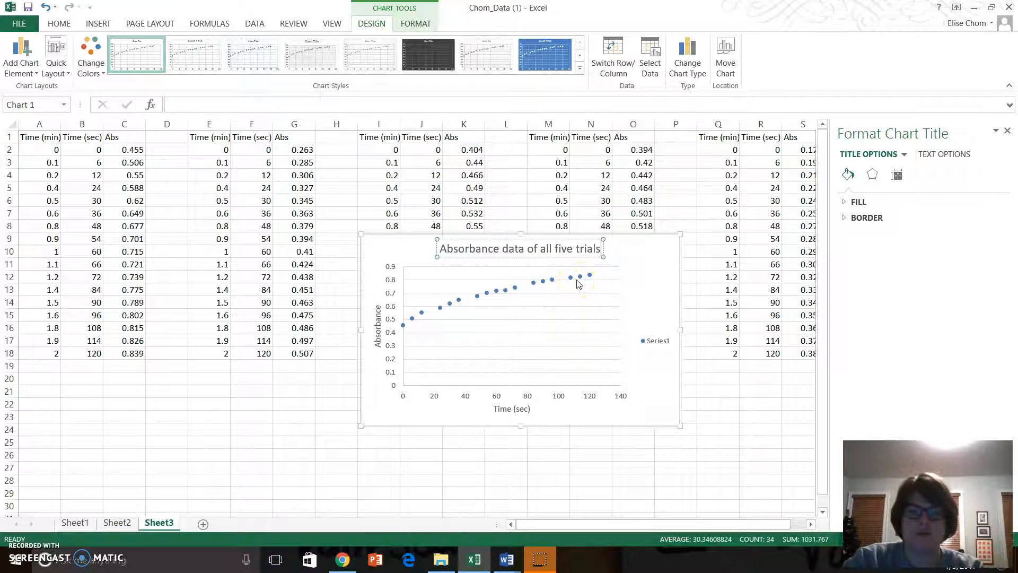
# Capitalise the words in the chart title so it reads "Absorbance Data of All Five Trials"
pyautogui.moveTo(578, 283)
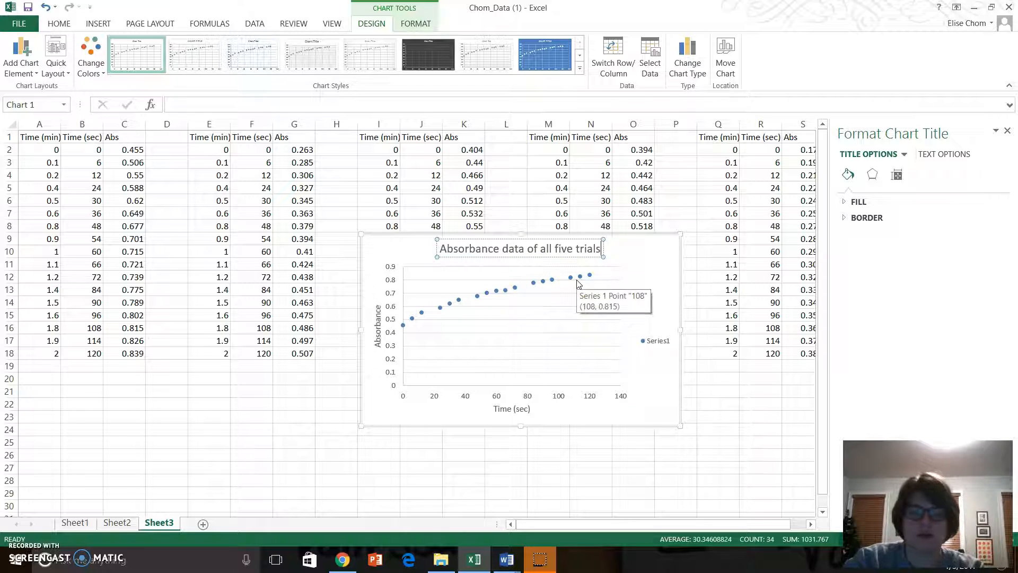
pyautogui.click(579, 248)
pyautogui.press('BackSpace')
pyautogui.write('T')
pyautogui.click(560, 248)
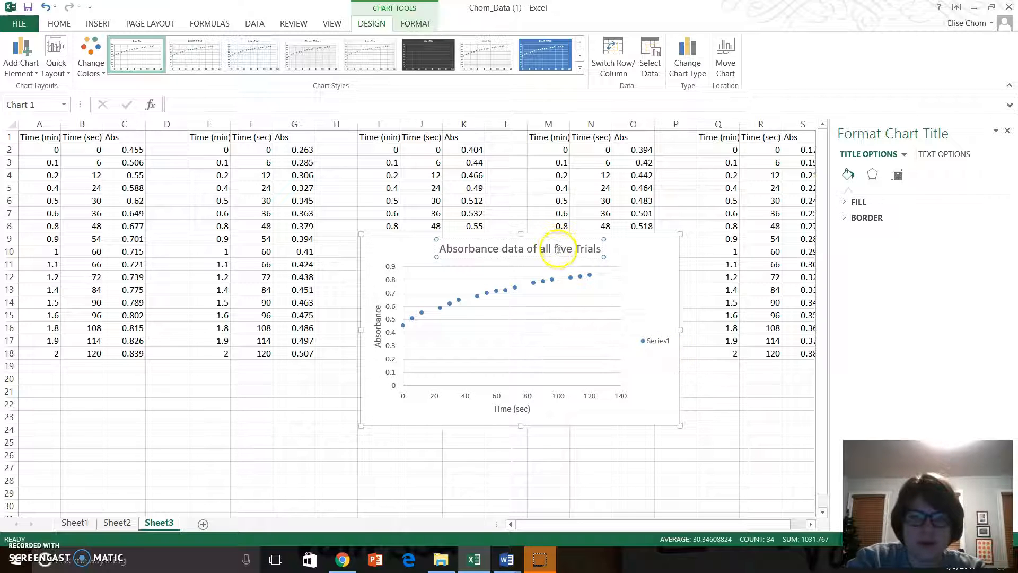
pyautogui.press('BackSpace')
pyautogui.write('F')
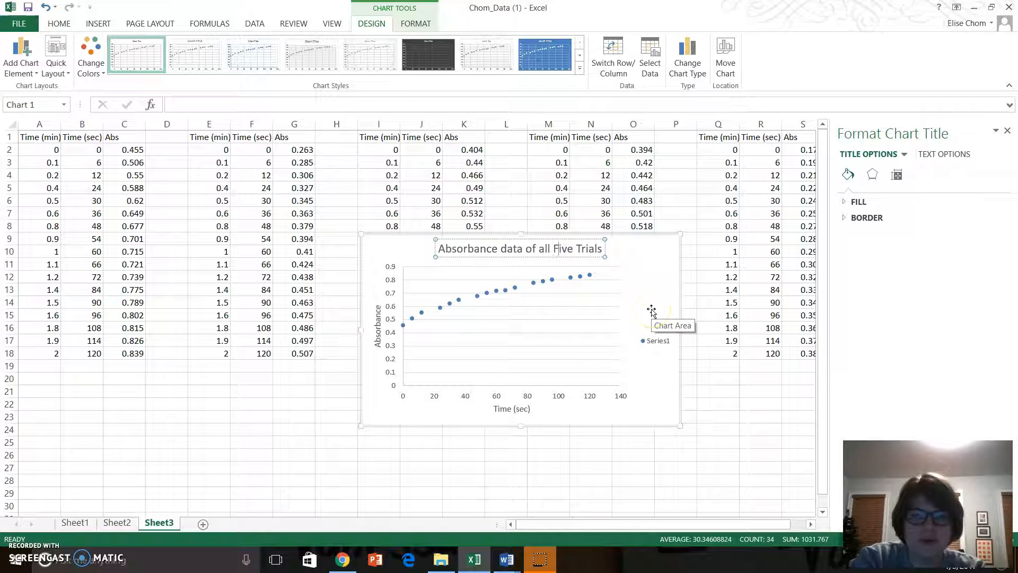
pyautogui.click(507, 249)
pyautogui.press('BackSpace')
pyautogui.write('D')
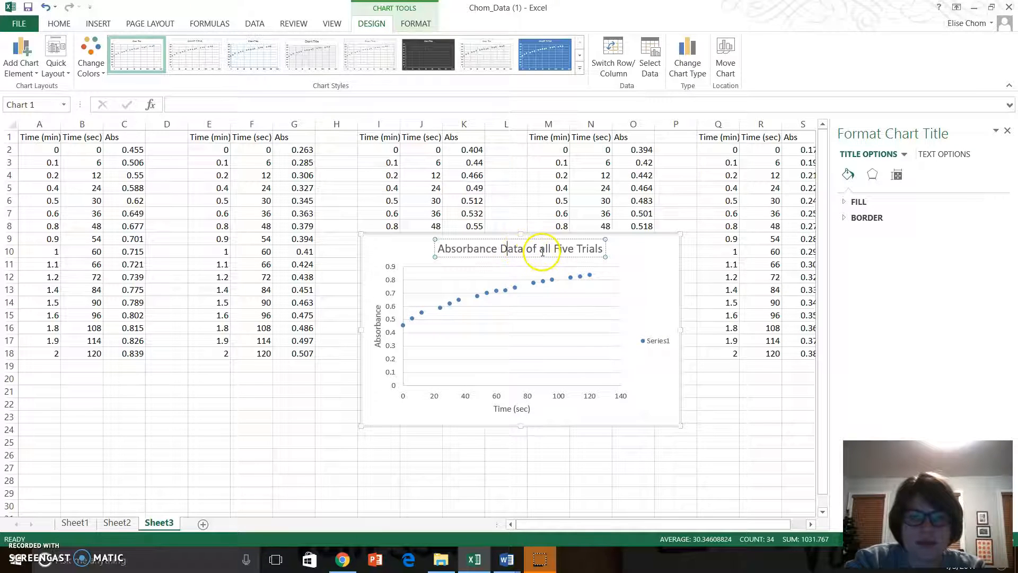
pyautogui.press('BackSpace')
pyautogui.write('A')
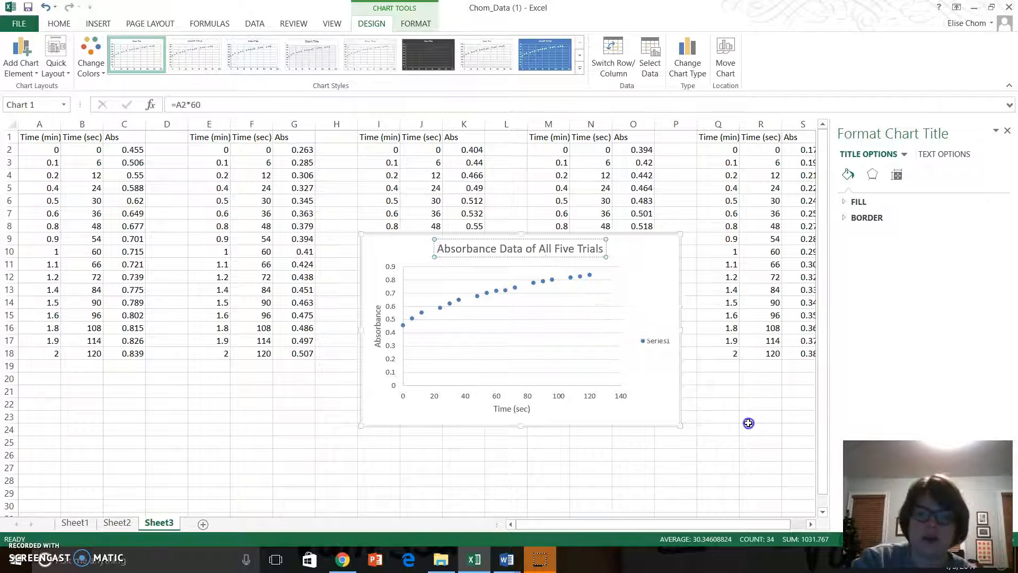
pyautogui.click(746, 423)
# Move the chart below the data tables so that it starts around row 19
pyautogui.moveTo(643, 260); pyautogui.dragTo(620, 395)
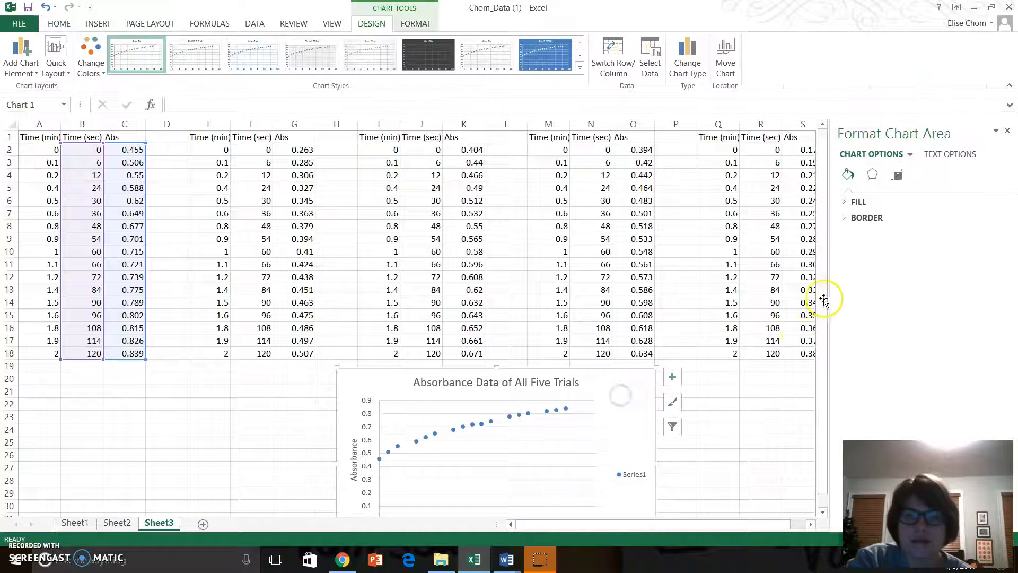
pyautogui.moveTo(824, 297); pyautogui.dragTo(830, 361)
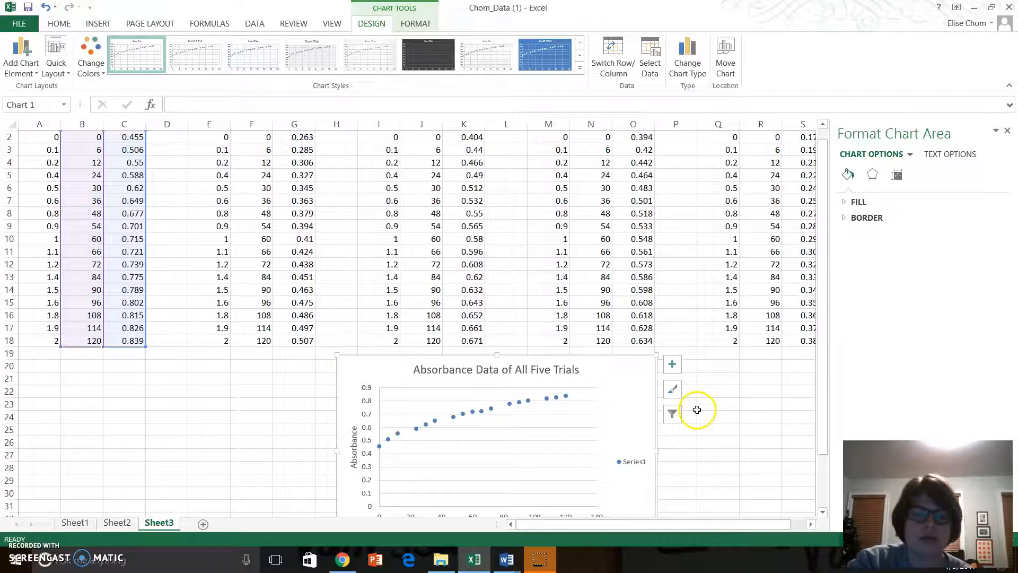
# Rename the chart's existing data series to "Trial 1" in its data source settings
pyautogui.click(557, 401)
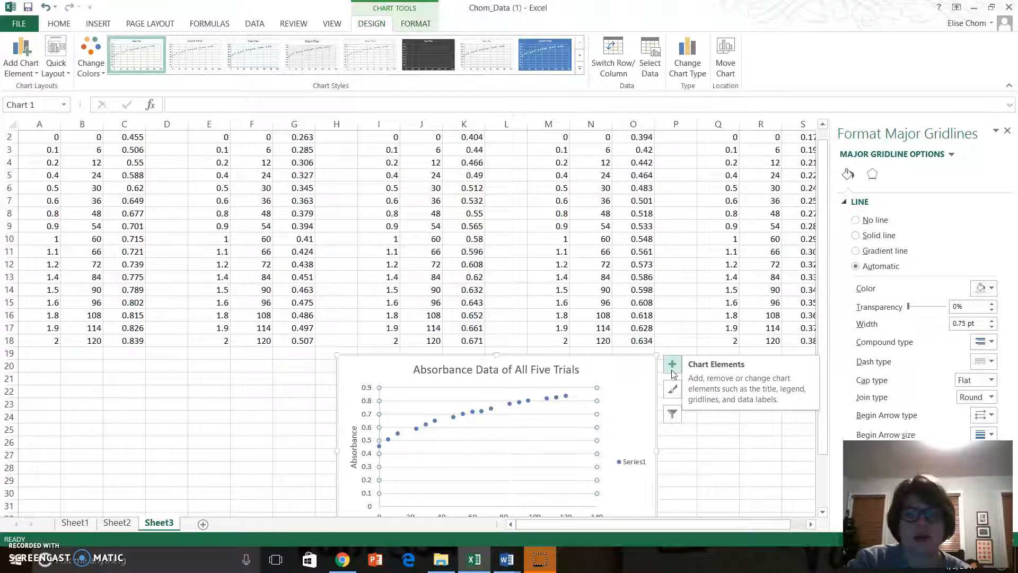
pyautogui.rightClick(566, 397)
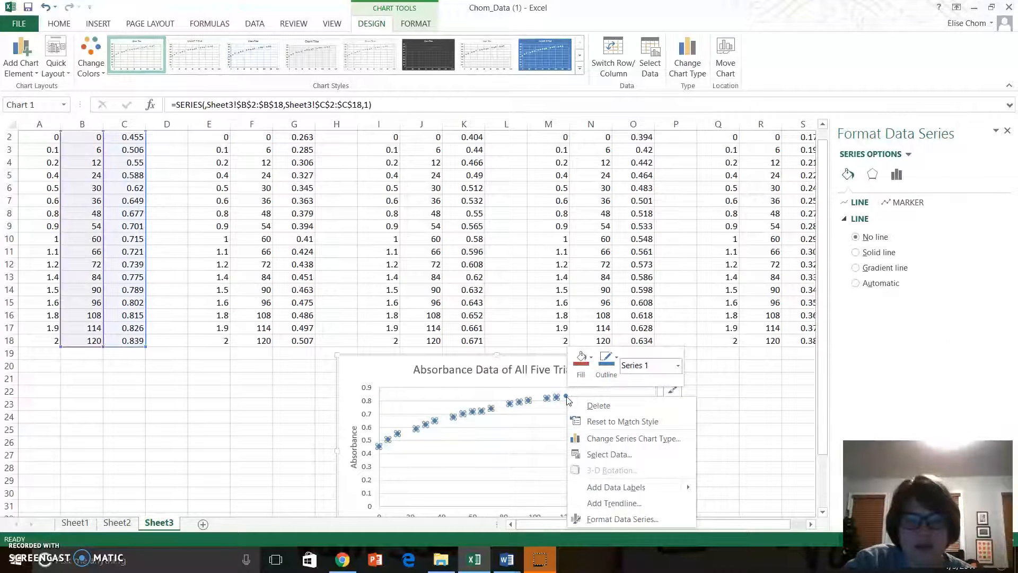
pyautogui.click(608, 455)
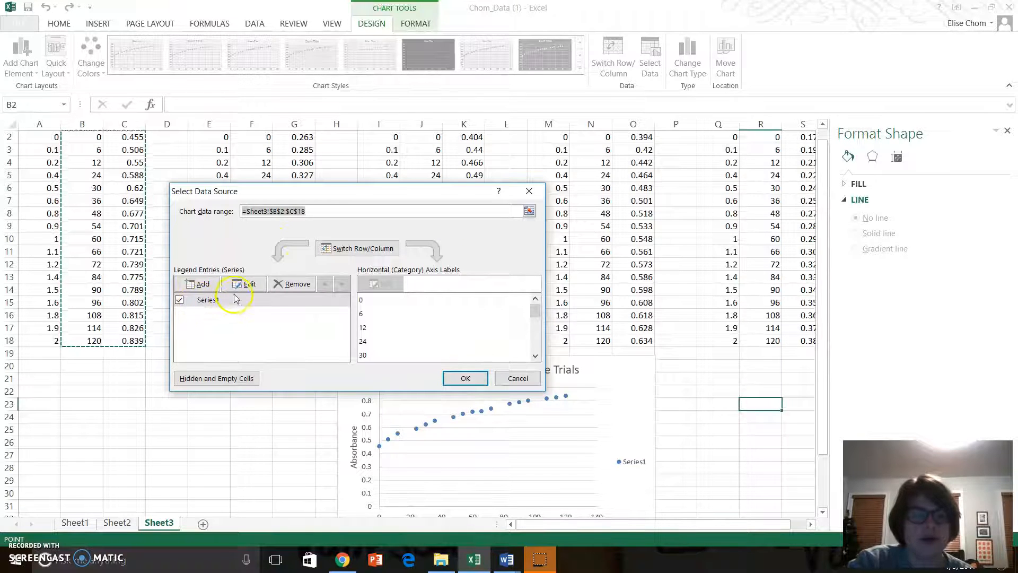
pyautogui.click(248, 284)
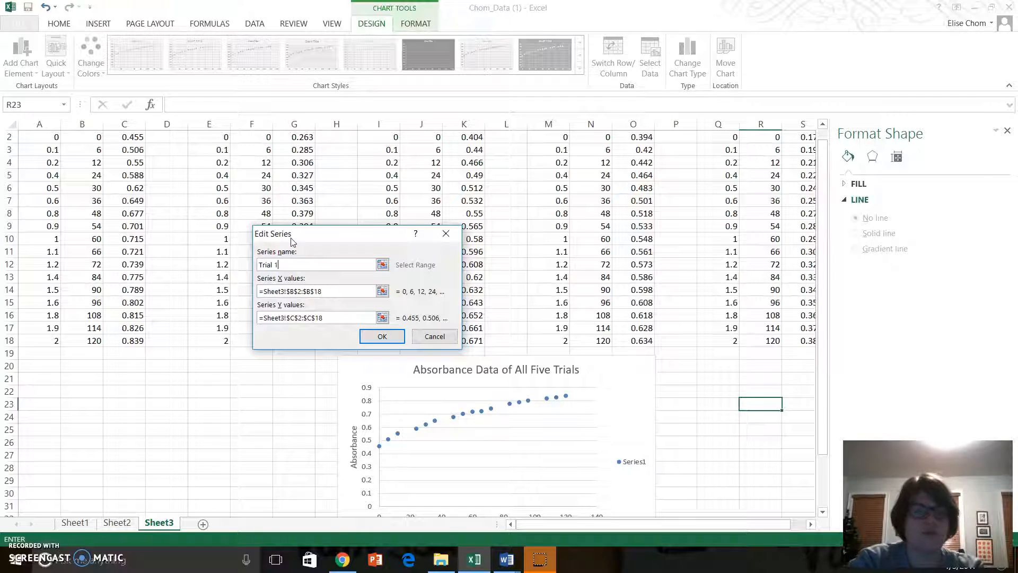
pyautogui.click(365, 334)
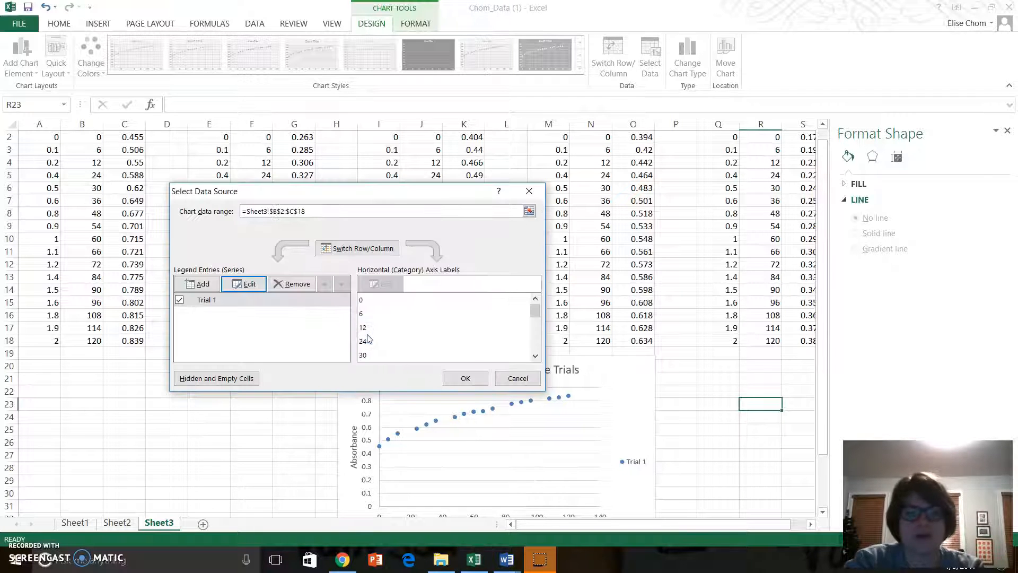
# Add a second chart series named "Trial 2" with Sheet3 cells F2:F18 as its X values
pyautogui.click(200, 287)
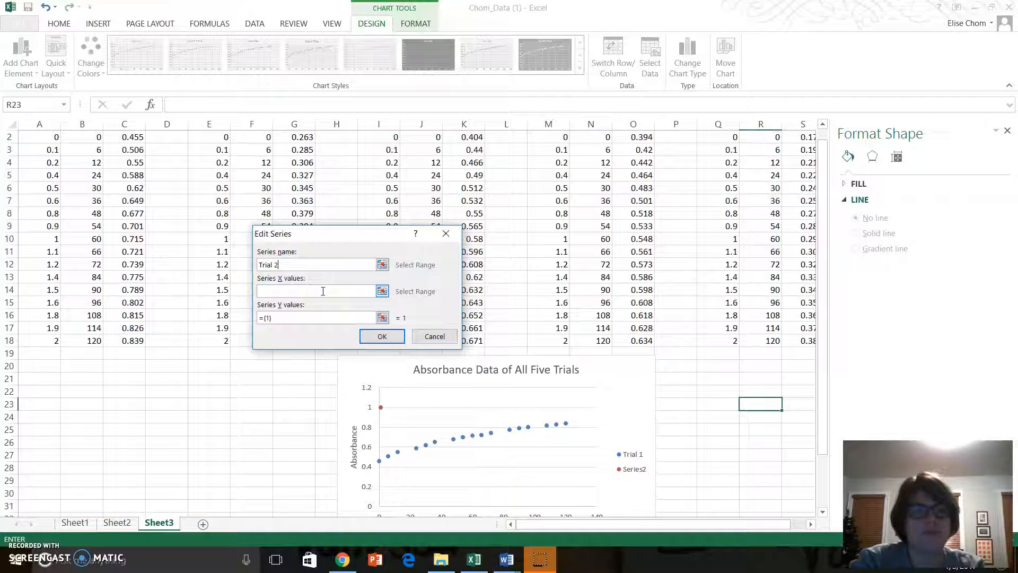
pyautogui.click(381, 291)
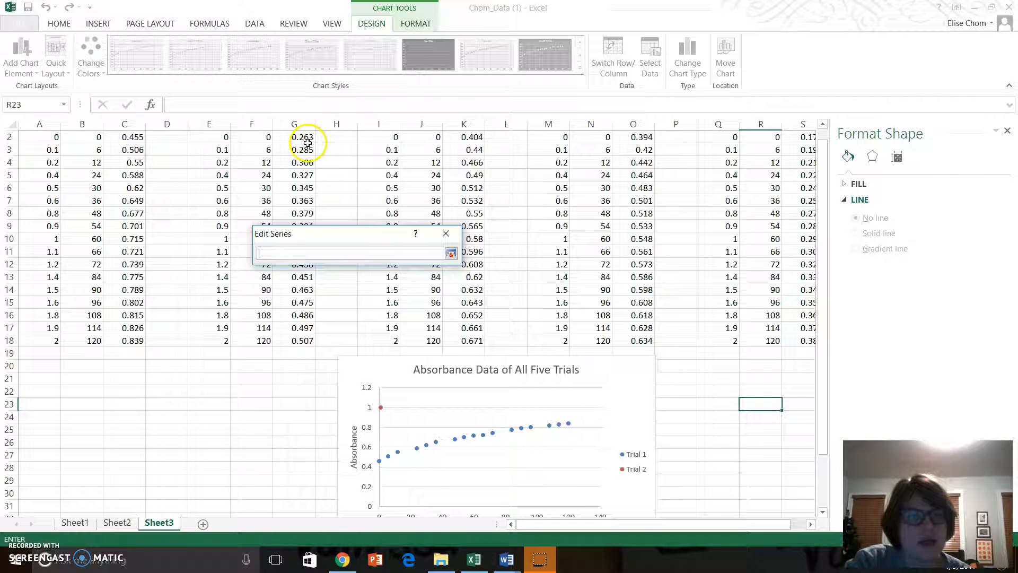
pyautogui.click(269, 136)
pyautogui.moveTo(268, 142); pyautogui.dragTo(259, 337)
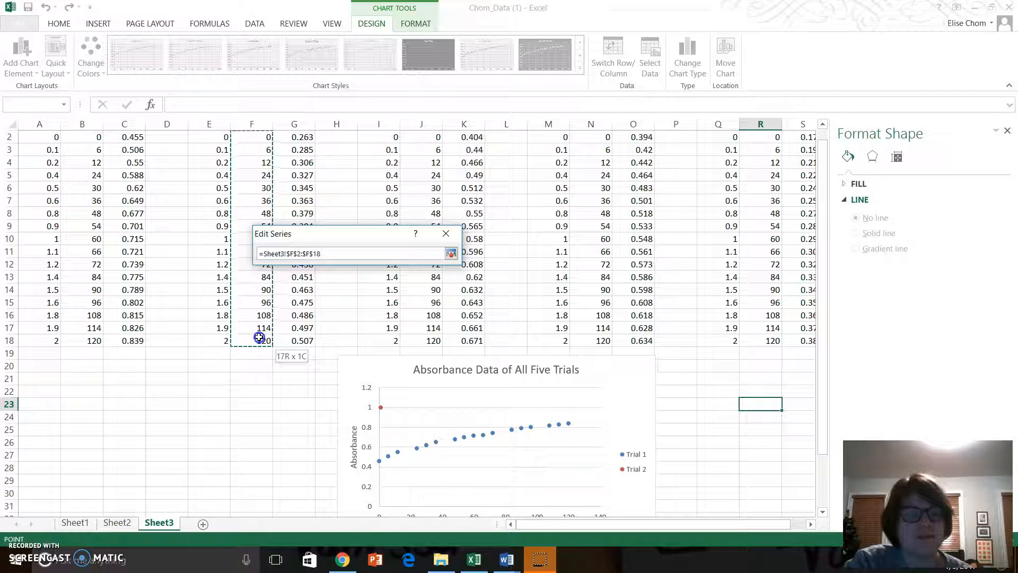
pyautogui.moveTo(260, 337); pyautogui.dragTo(260, 336)
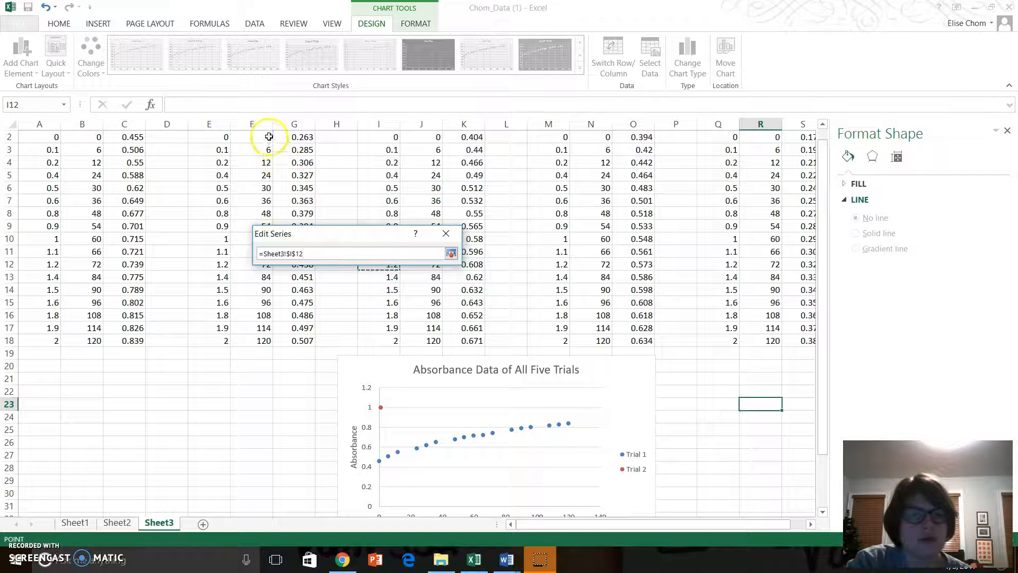
pyautogui.moveTo(268, 213); pyautogui.dragTo(264, 336)
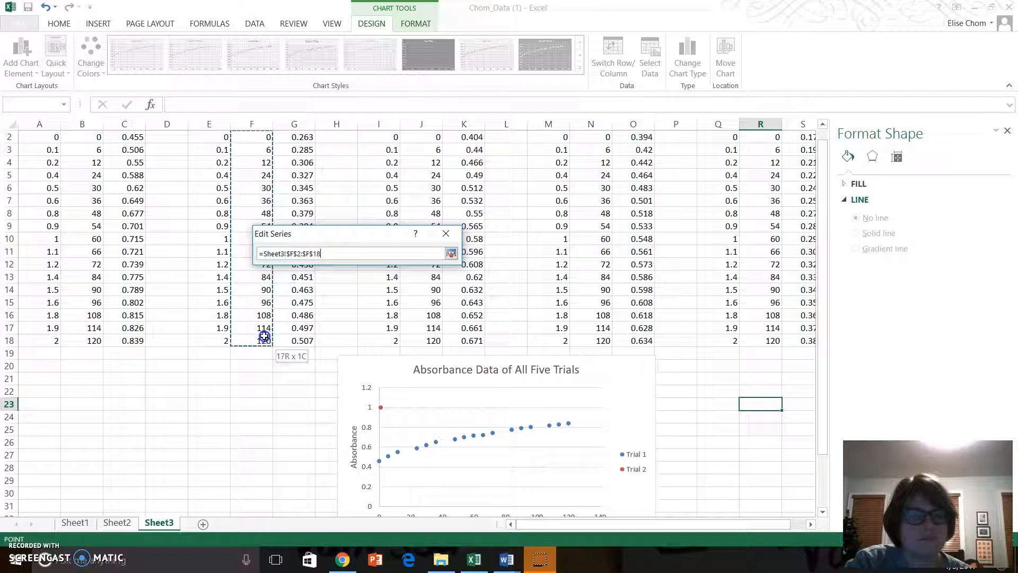
pyautogui.click(450, 254)
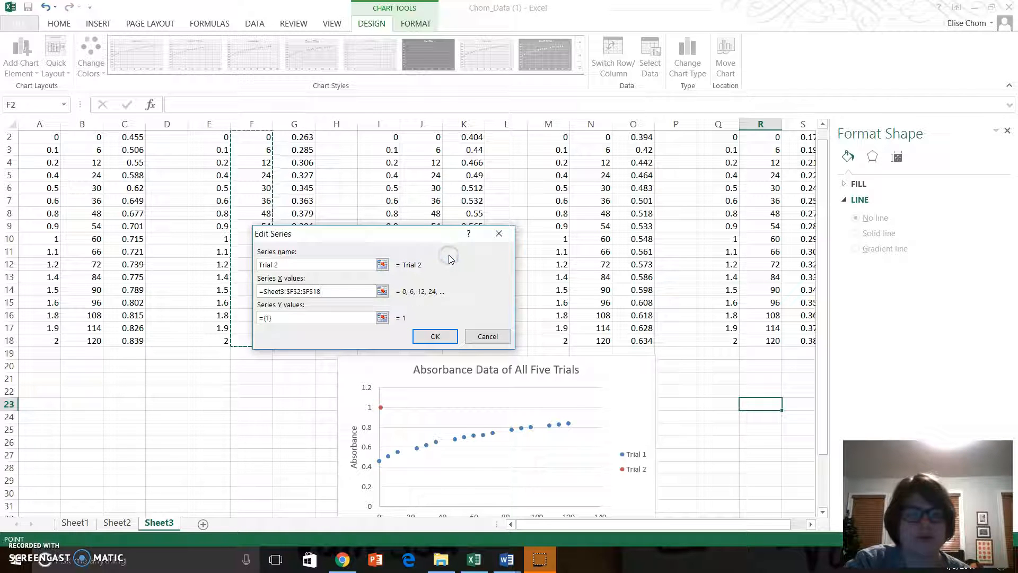
pyautogui.click(448, 258)
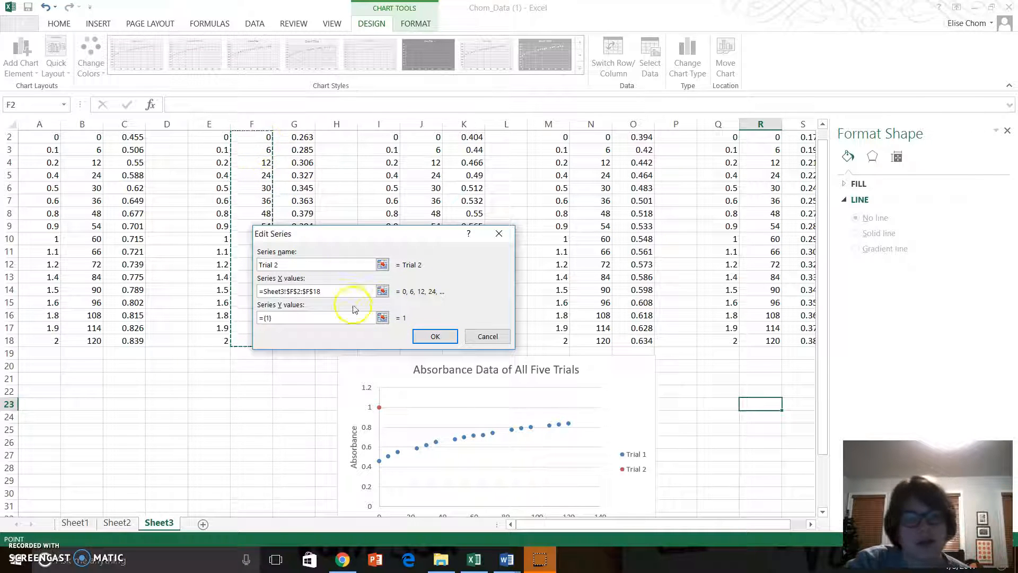
# Set the Y values of the Trial 2 series to cells G2:G18 and accept the series
pyautogui.click(382, 317)
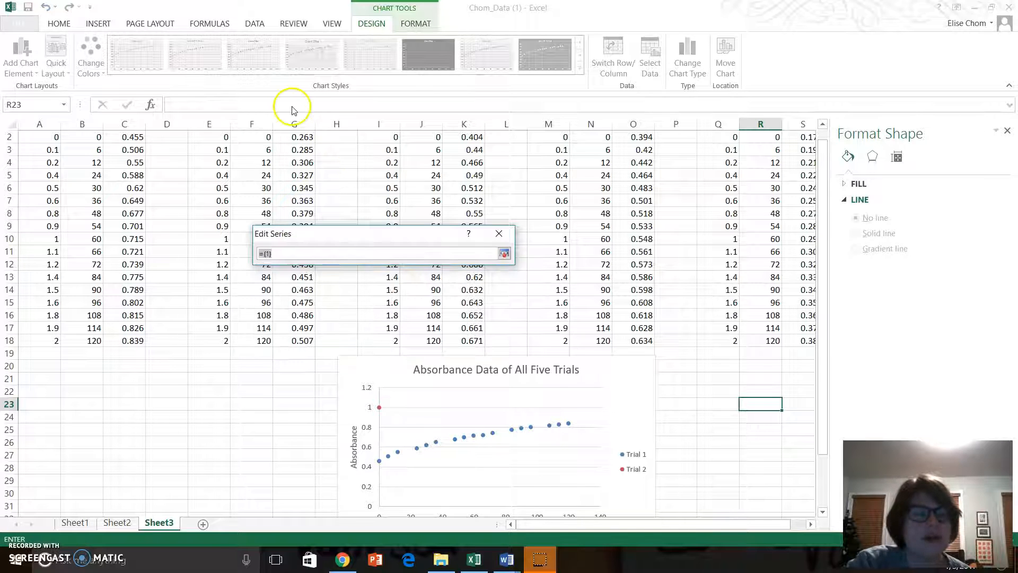
pyautogui.moveTo(298, 137); pyautogui.dragTo(303, 335)
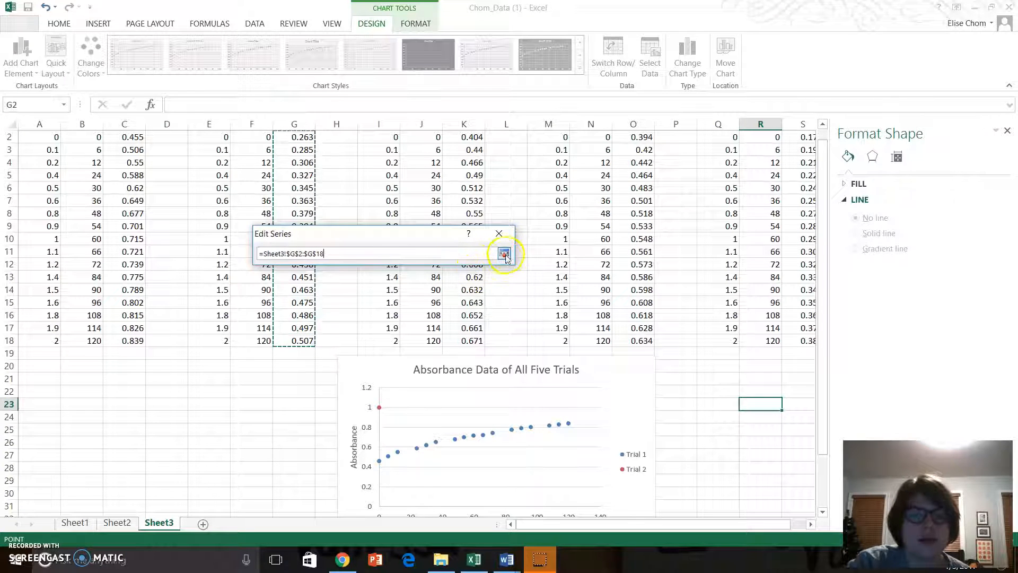
pyautogui.click(504, 253)
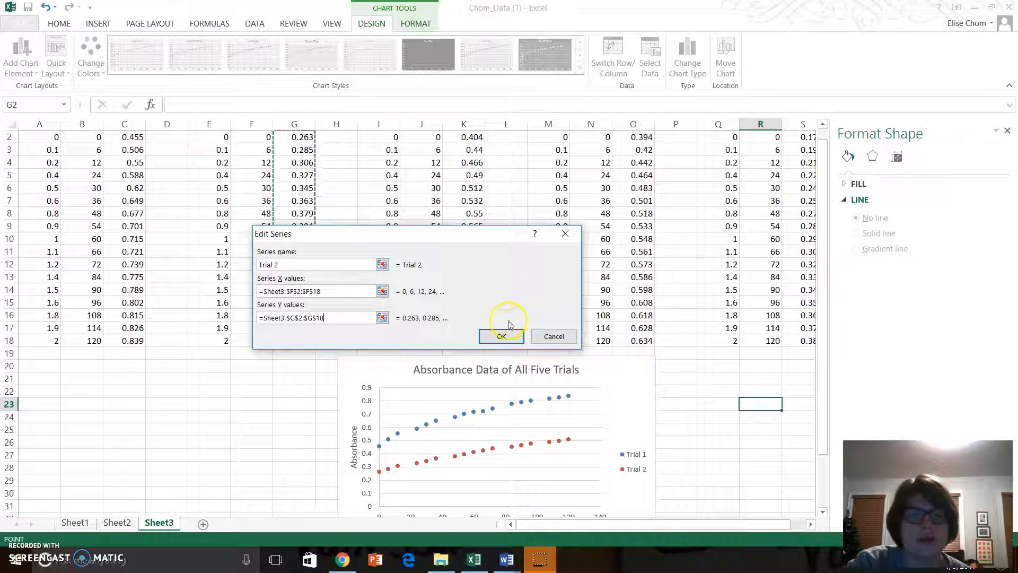
pyautogui.click(502, 336)
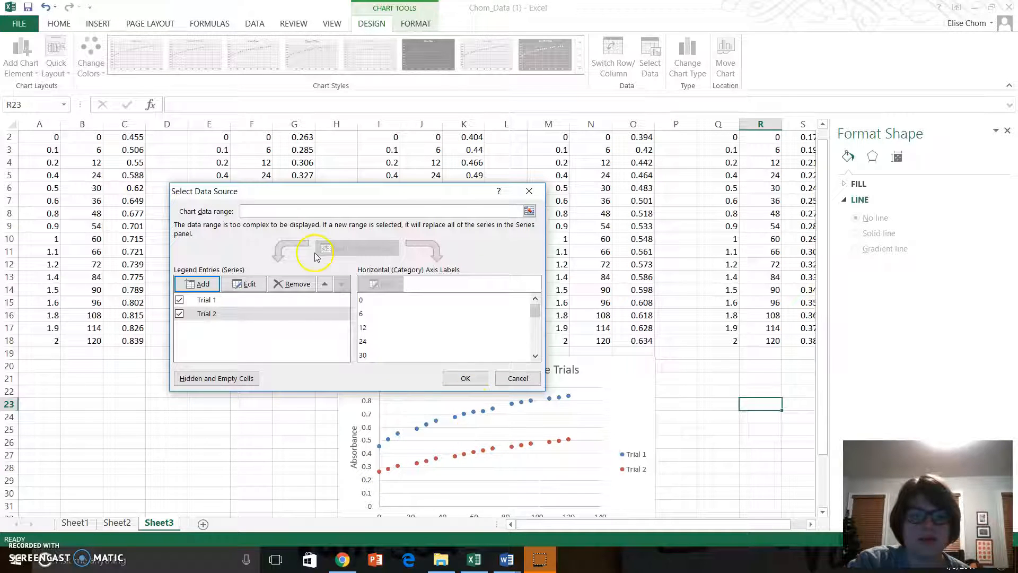
# Add a chart series named "Trial 3" with X values from J2:J18 and Y values from K2:K18
pyautogui.click(189, 284)
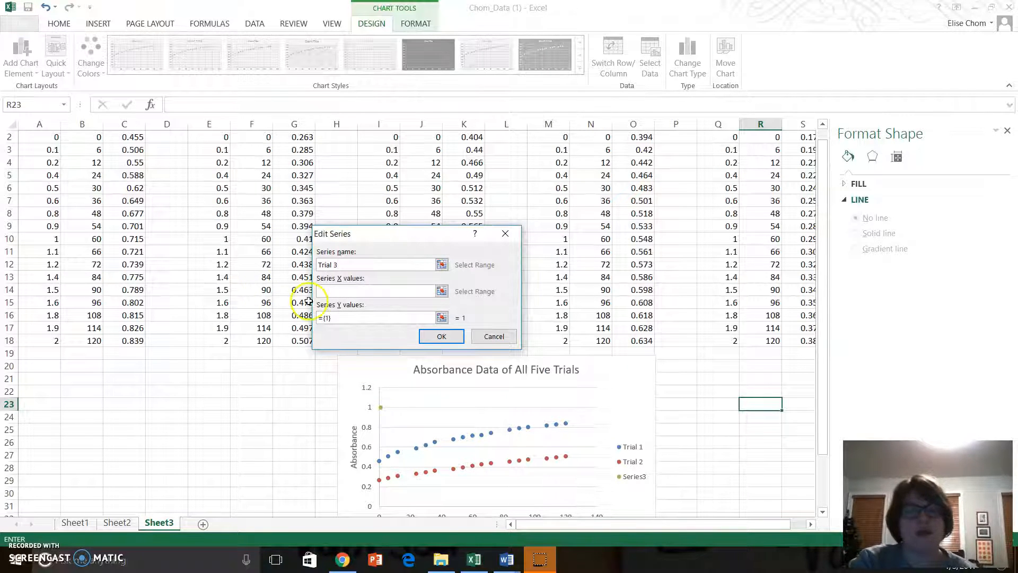
pyautogui.click(442, 291)
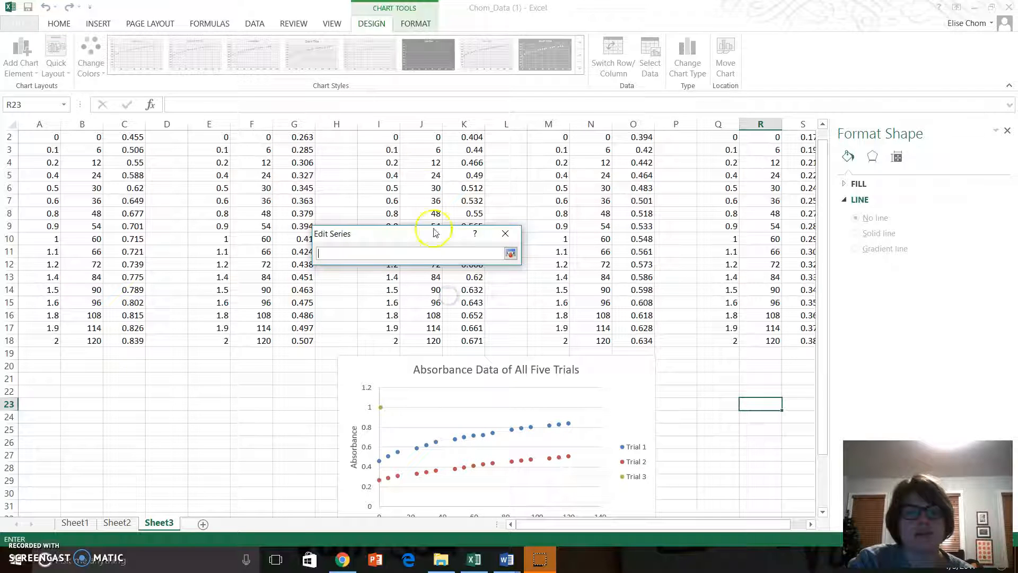
pyautogui.click(432, 138)
pyautogui.moveTo(432, 138); pyautogui.dragTo(432, 335)
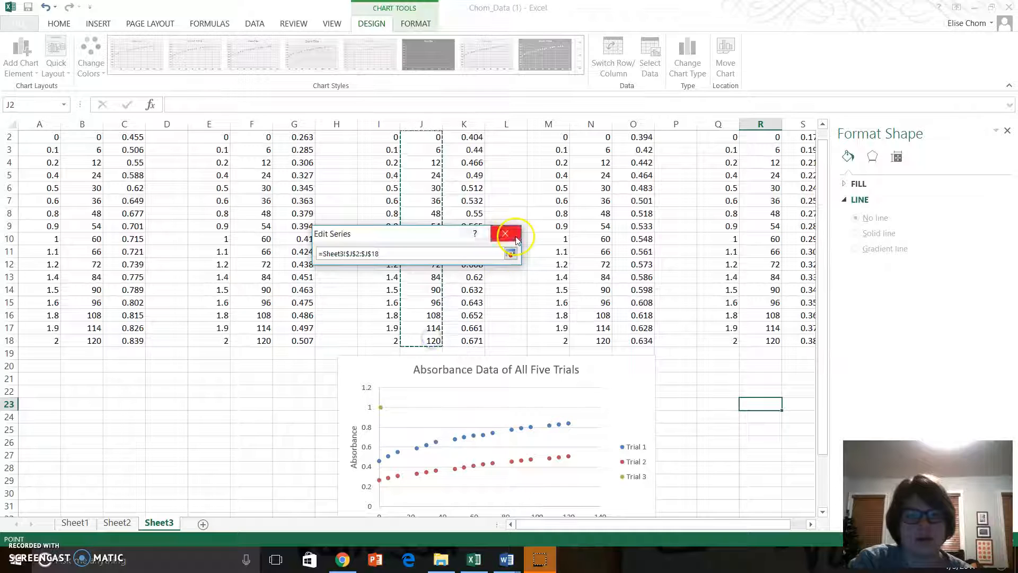
pyautogui.click(510, 253)
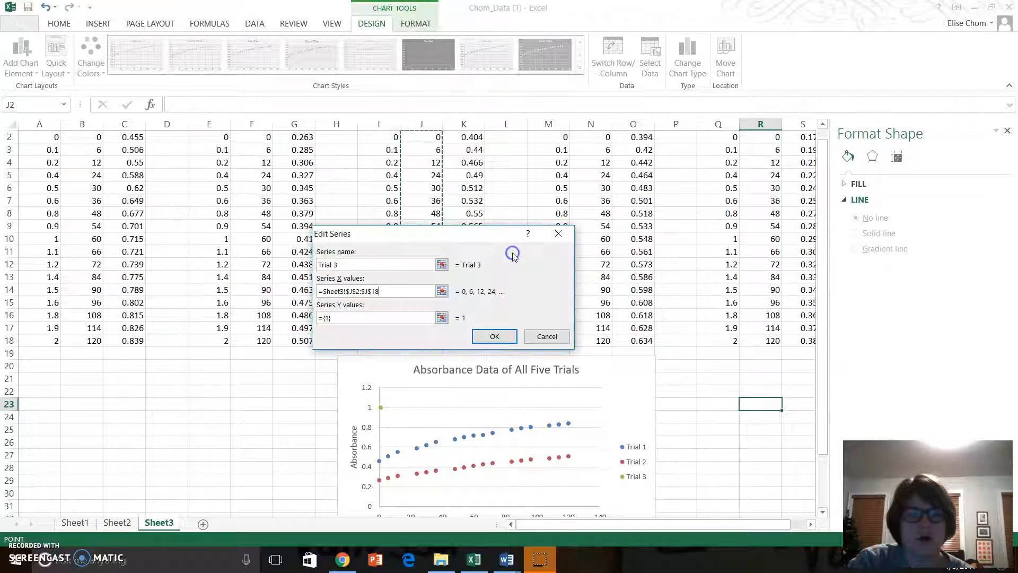
pyautogui.click(442, 317)
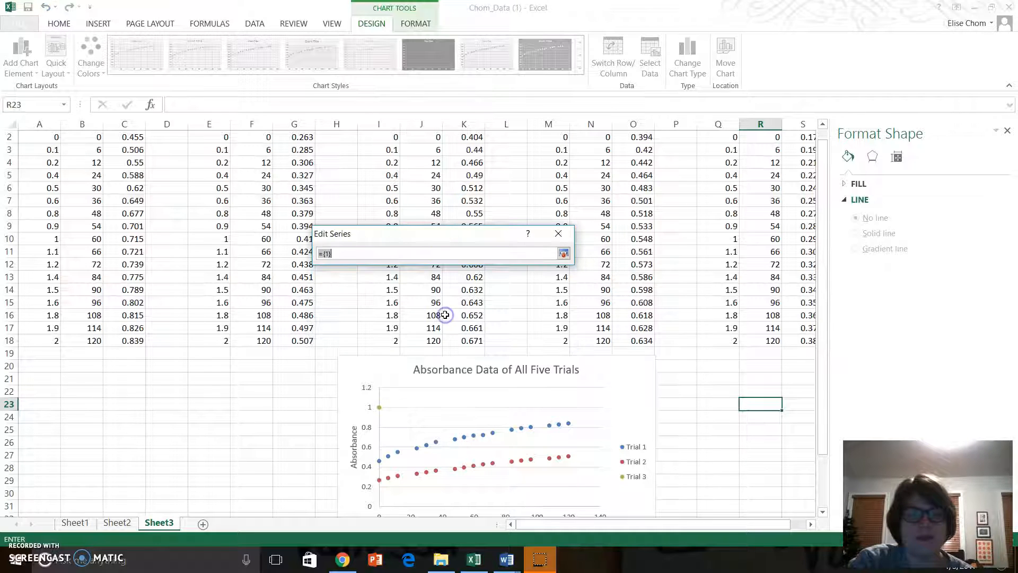
pyautogui.click(469, 137)
pyautogui.moveTo(469, 137); pyautogui.dragTo(472, 341)
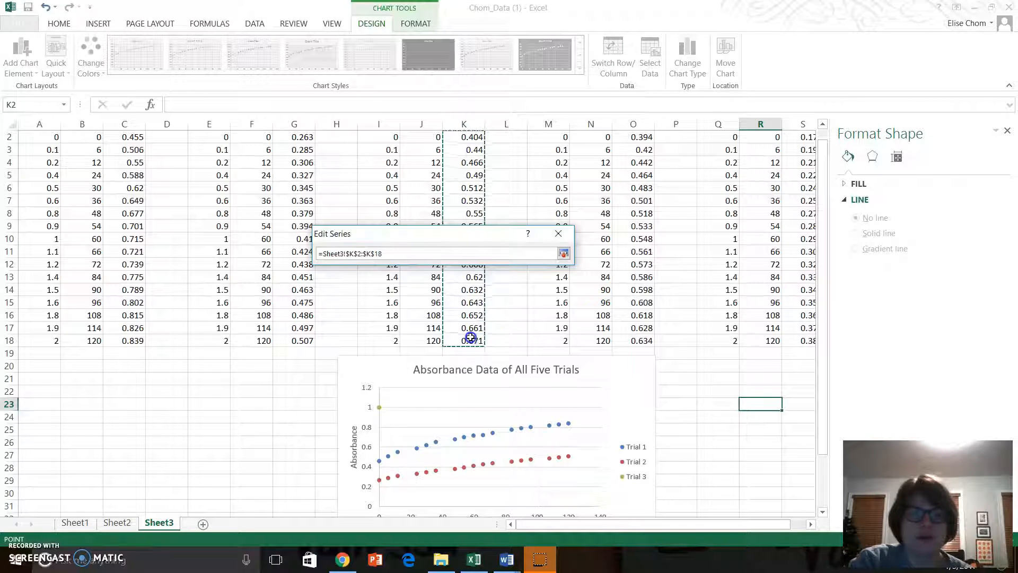
pyautogui.click(563, 254)
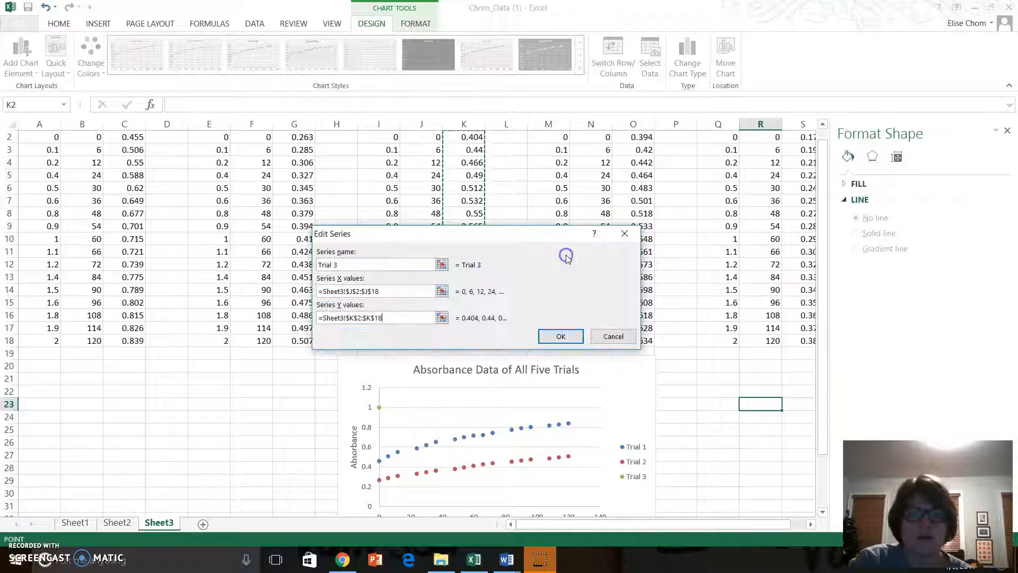
pyautogui.click(560, 336)
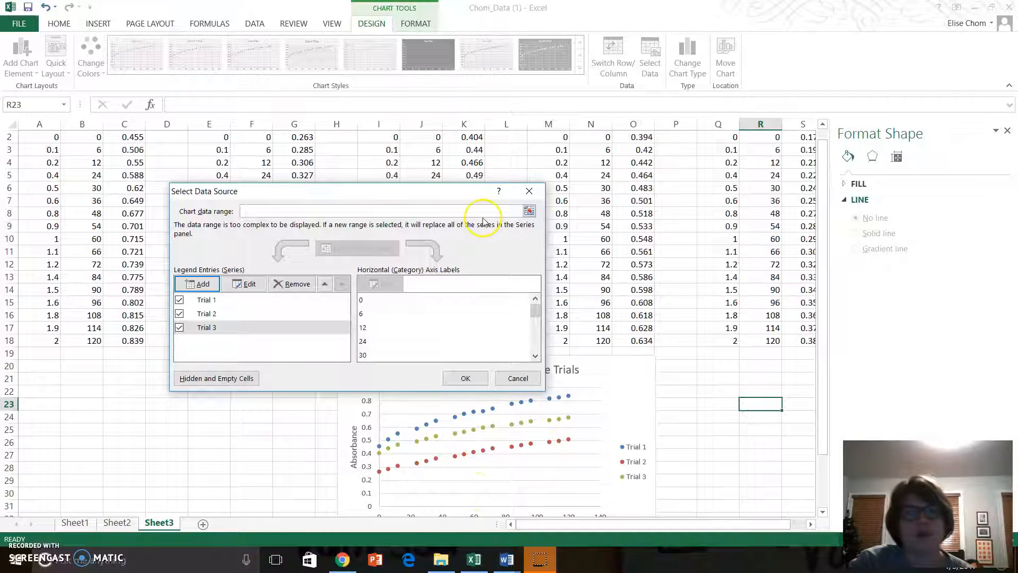
# Add a chart series named "Trial 4" with X values from N2:N18 and Y values from O2:O18
pyautogui.click(203, 285)
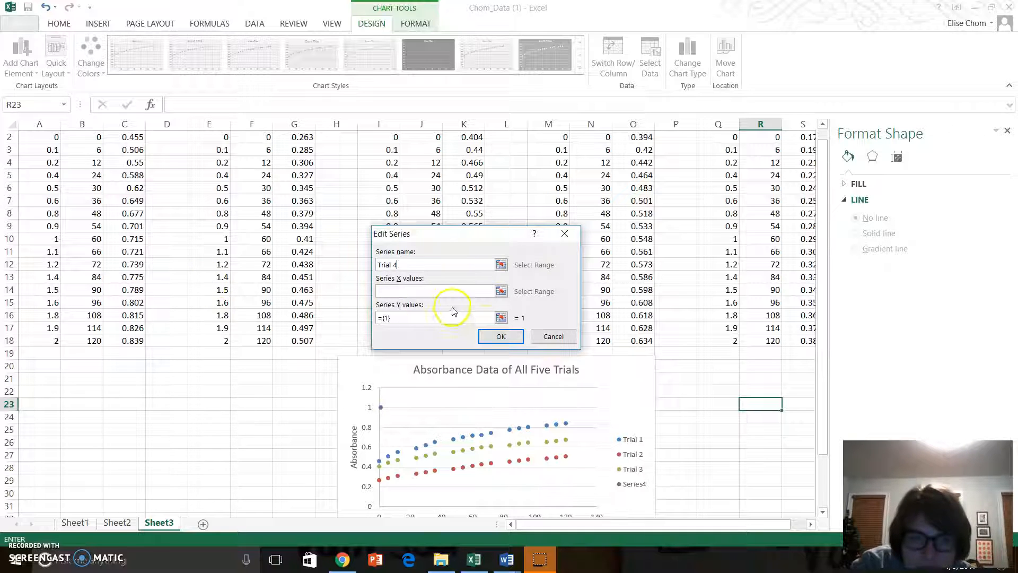
pyautogui.click(501, 291)
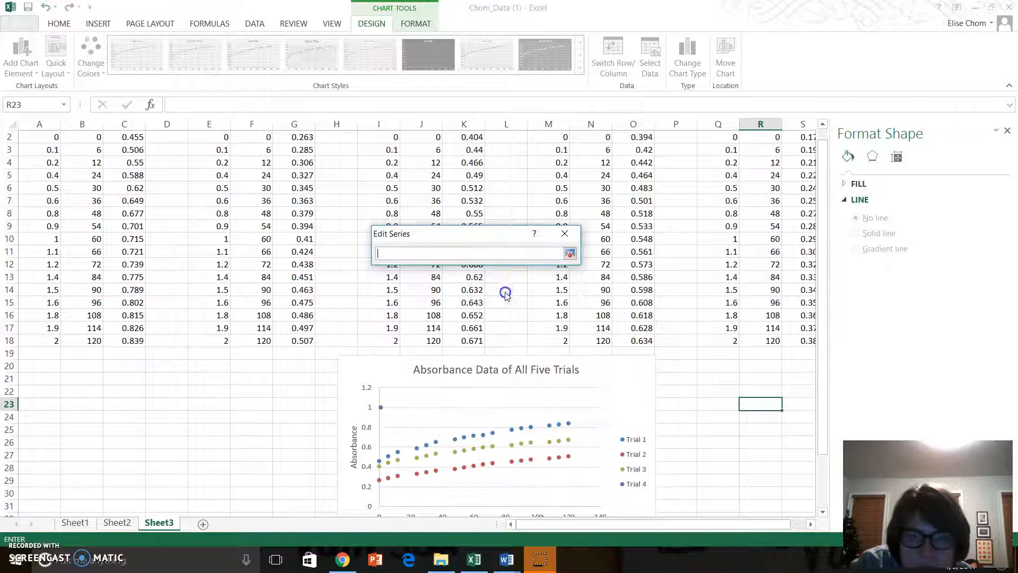
pyautogui.moveTo(600, 139); pyautogui.dragTo(601, 342)
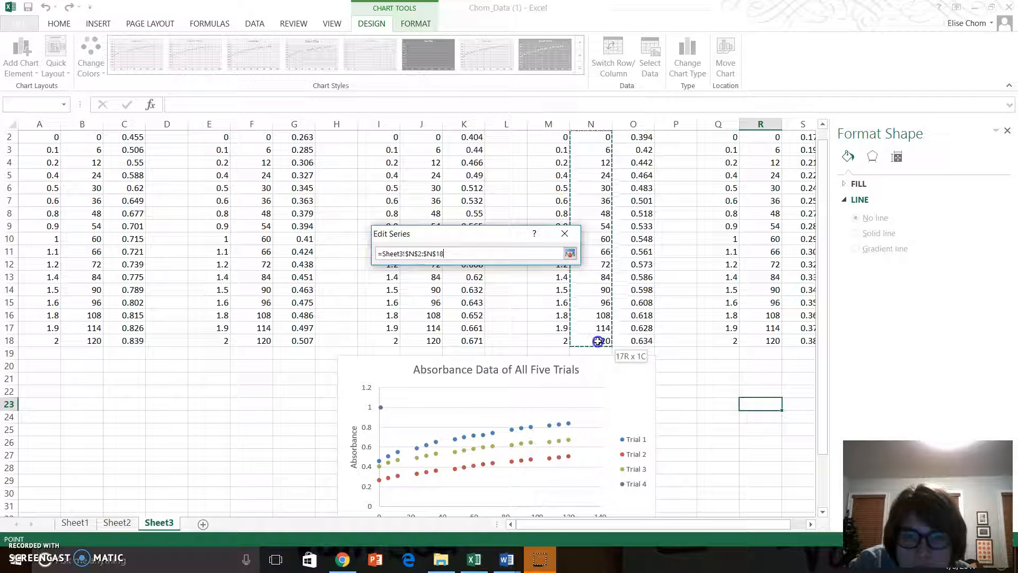
pyautogui.click(569, 254)
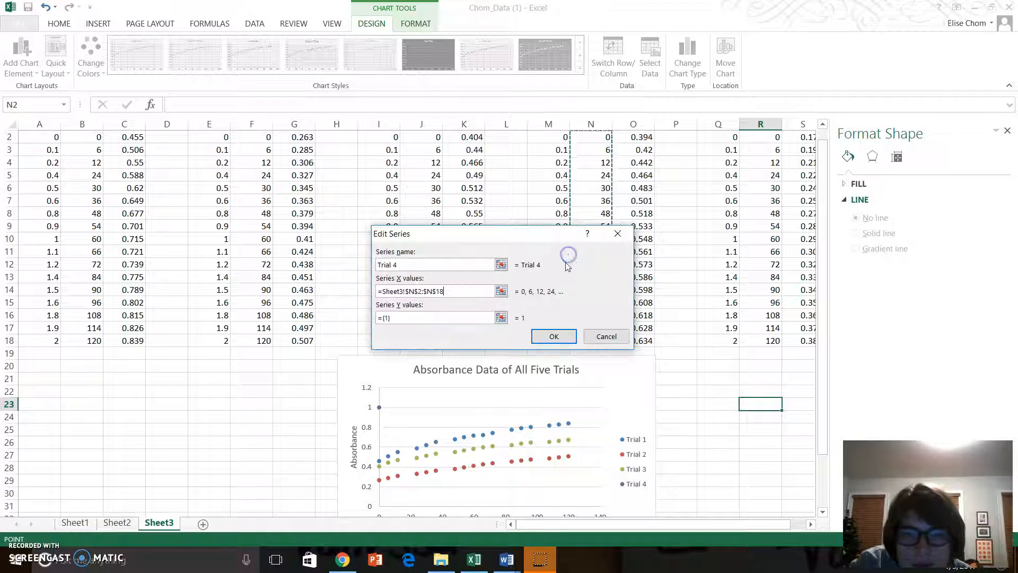
pyautogui.click(504, 316)
pyautogui.moveTo(643, 137); pyautogui.dragTo(647, 338)
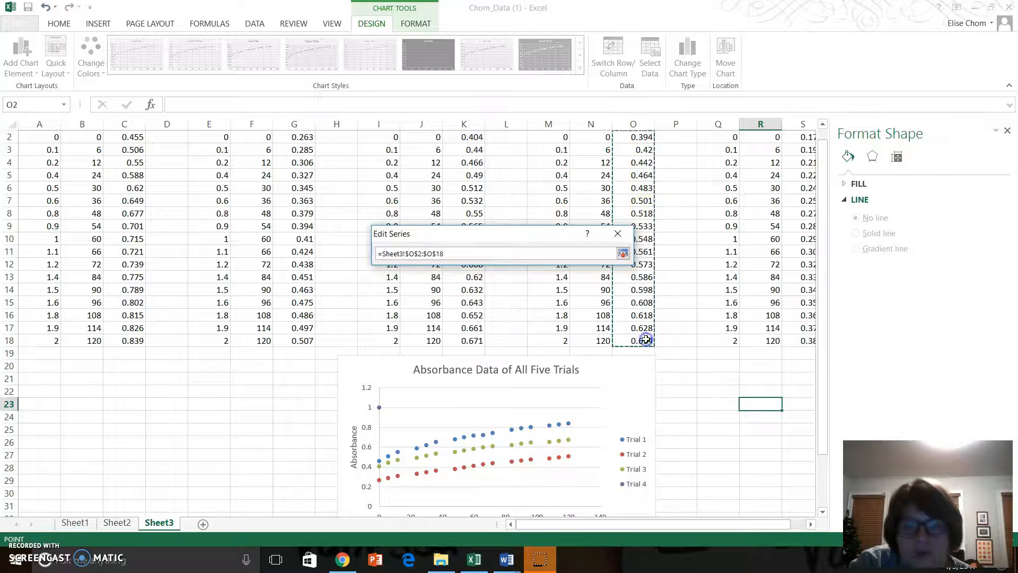
pyautogui.click(623, 254)
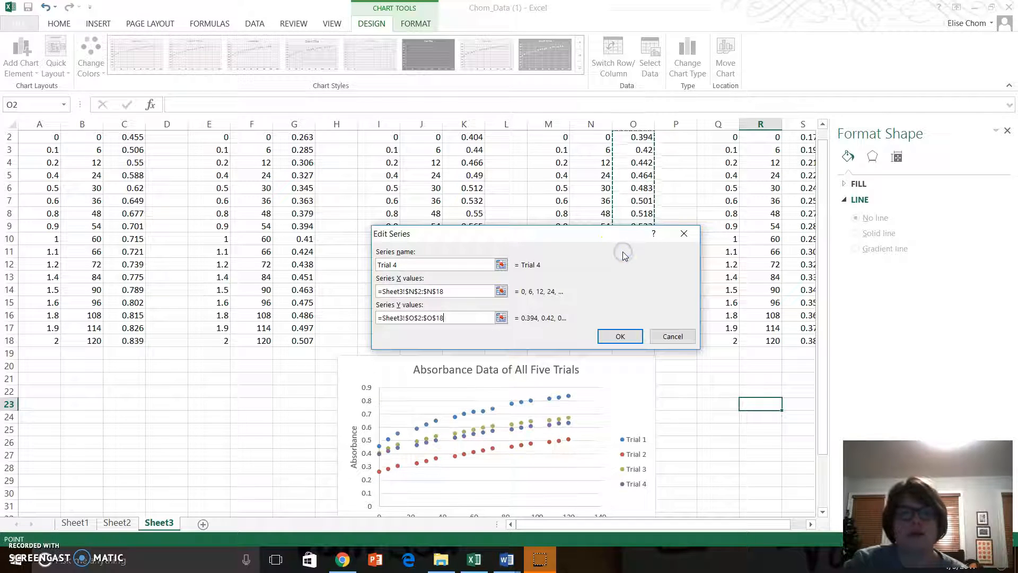
pyautogui.click(618, 336)
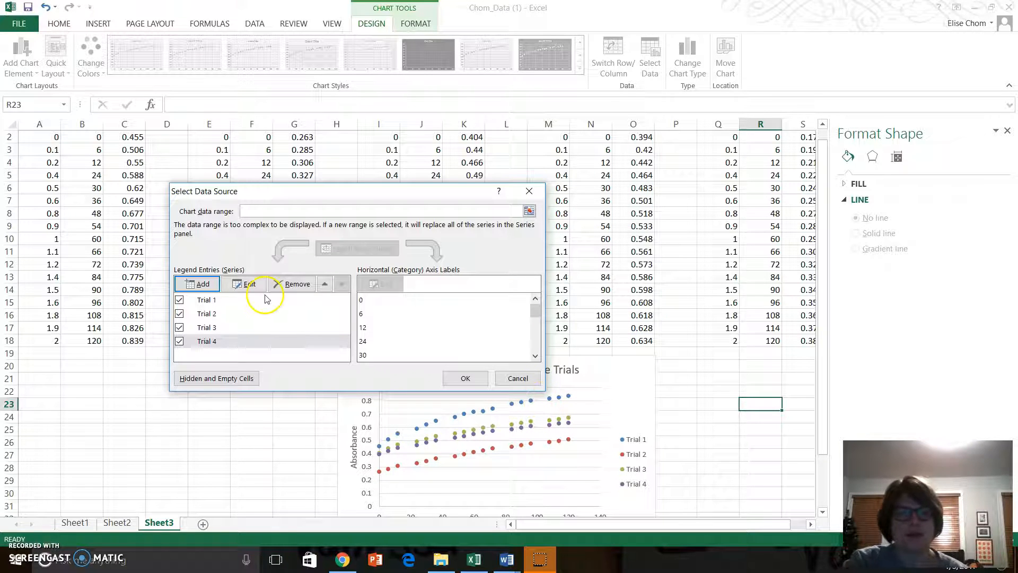
# Add a chart series named "Trial 5" with X values from R2:R18 and Y values from S2:S18, and accept the data source
pyautogui.click(214, 288)
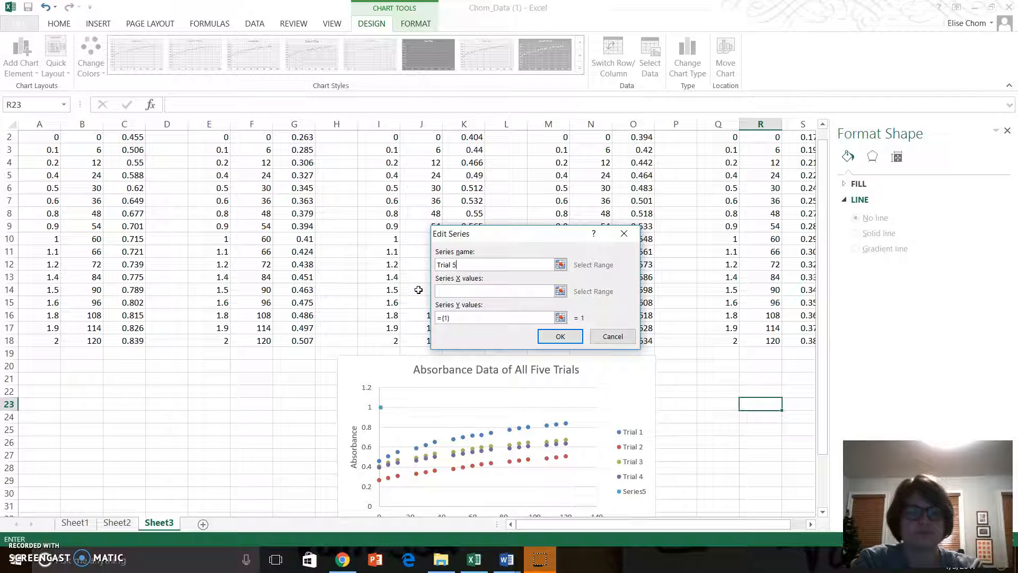
pyautogui.click(560, 291)
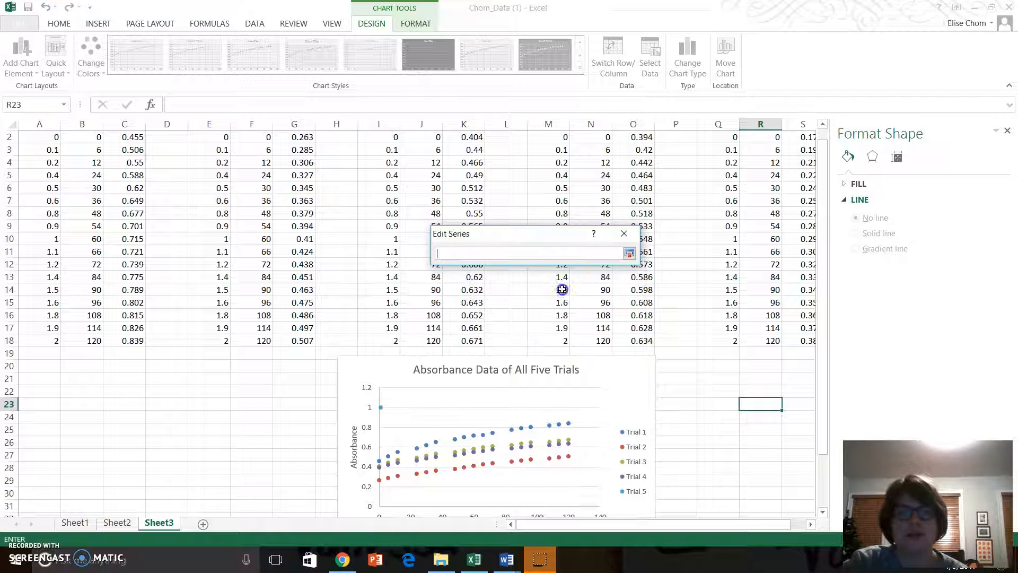
pyautogui.moveTo(764, 134); pyautogui.dragTo(761, 340)
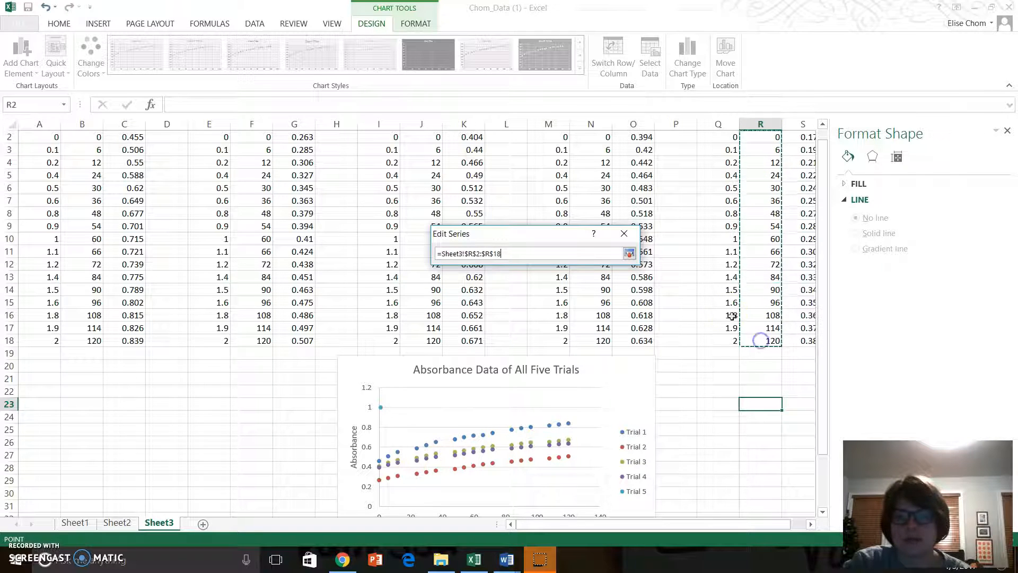
pyautogui.click(629, 253)
pyautogui.click(560, 317)
pyautogui.moveTo(806, 134); pyautogui.dragTo(804, 336)
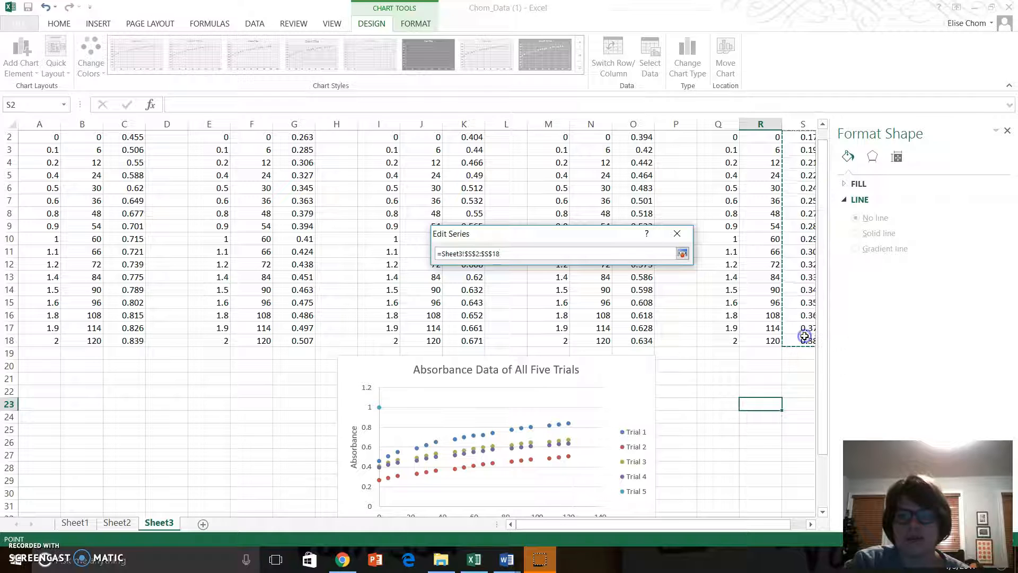
pyautogui.click(682, 254)
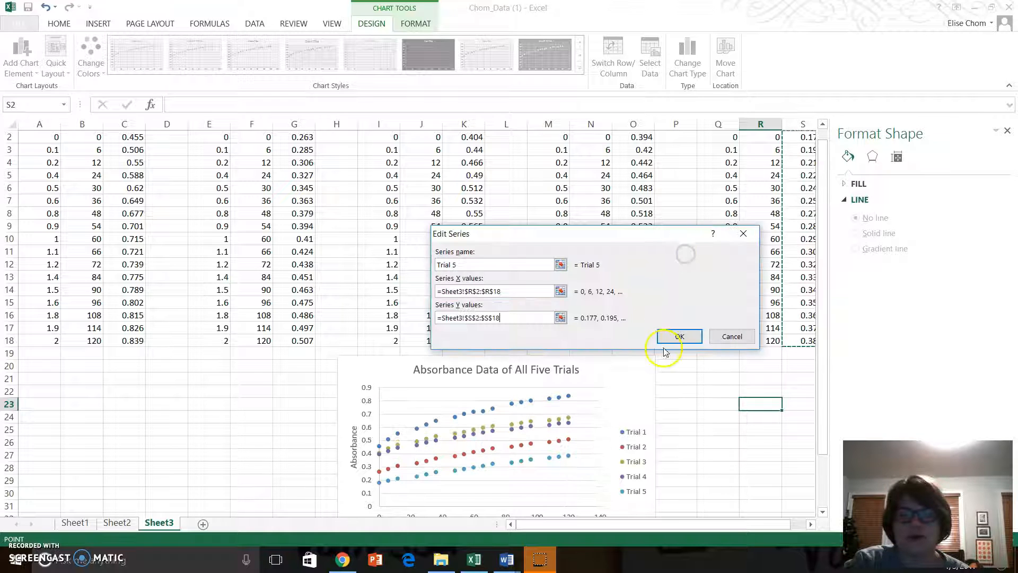
pyautogui.click(677, 338)
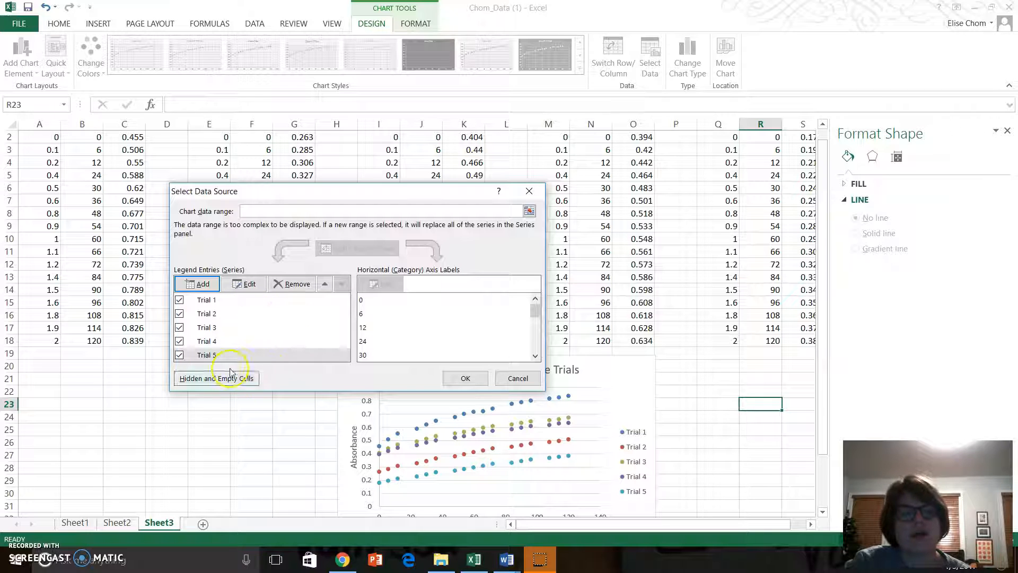
pyautogui.click(465, 378)
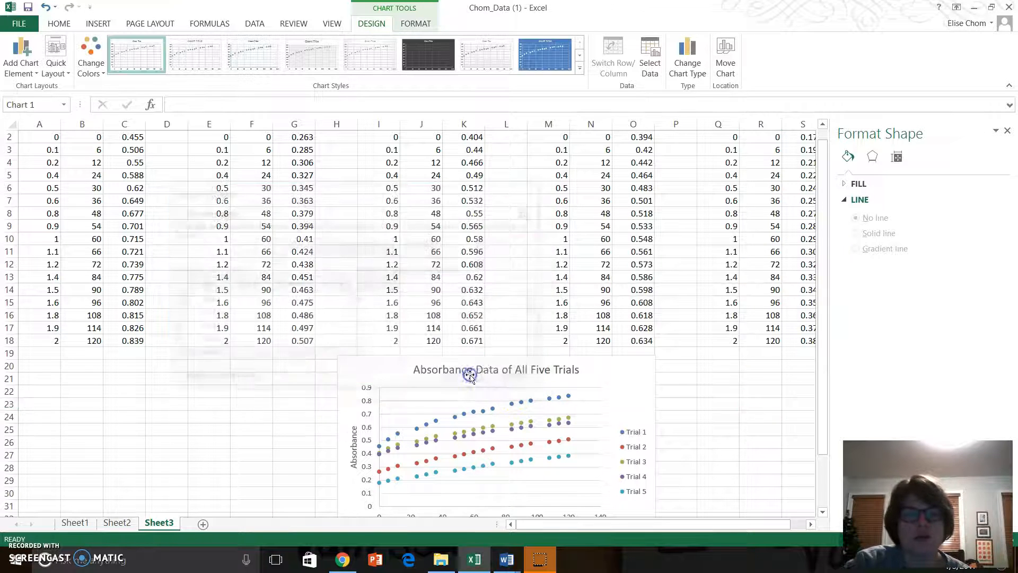
# Enlarge the absorbance chart and move it up over the lower rows of the data on Sheet3
pyautogui.moveTo(823, 289); pyautogui.dragTo(824, 342)
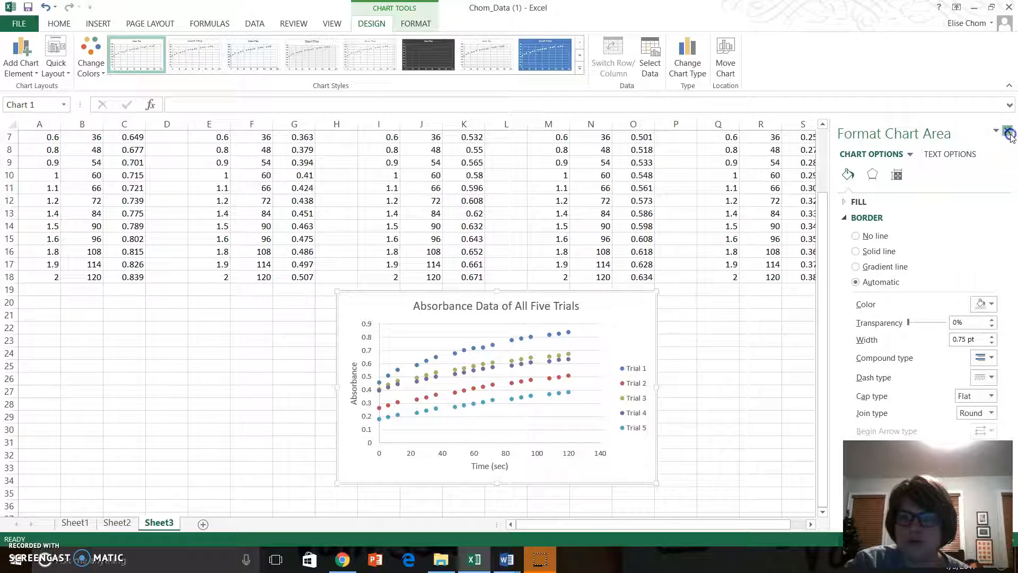
pyautogui.click(1006, 130)
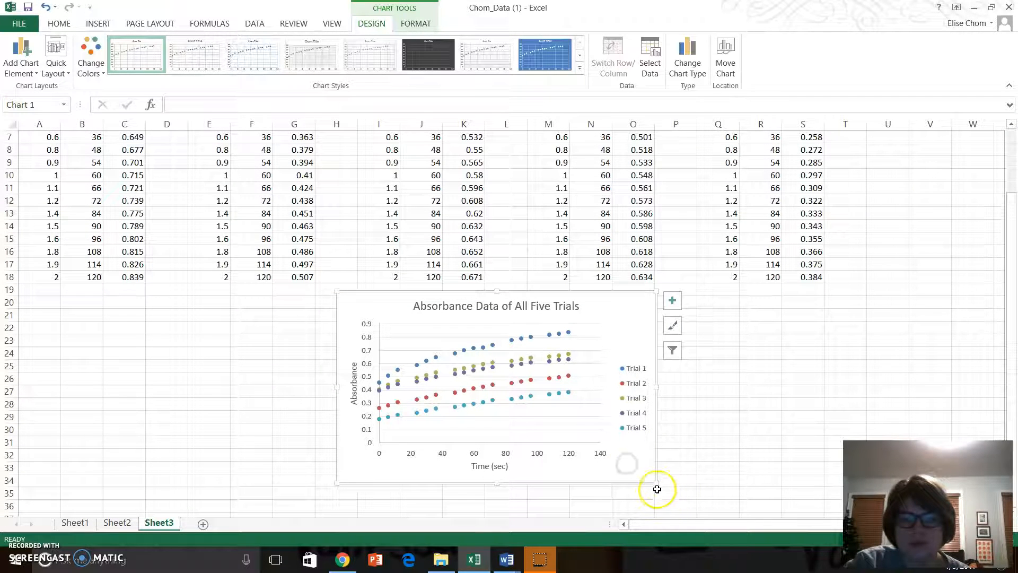
pyautogui.moveTo(656, 484); pyautogui.dragTo(731, 538)
pyautogui.moveTo(693, 327); pyautogui.dragTo(669, 202)
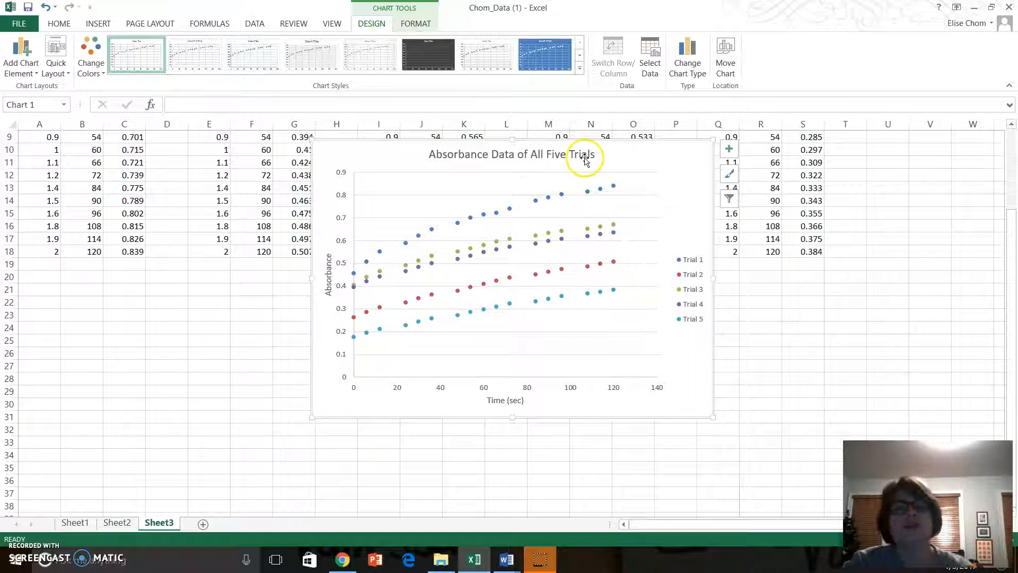
# Check the finished example chart on Sheet2, and add a linear trendline with equation and R-squared value to Trial 1 on Sheet3
pyautogui.click(127, 524)
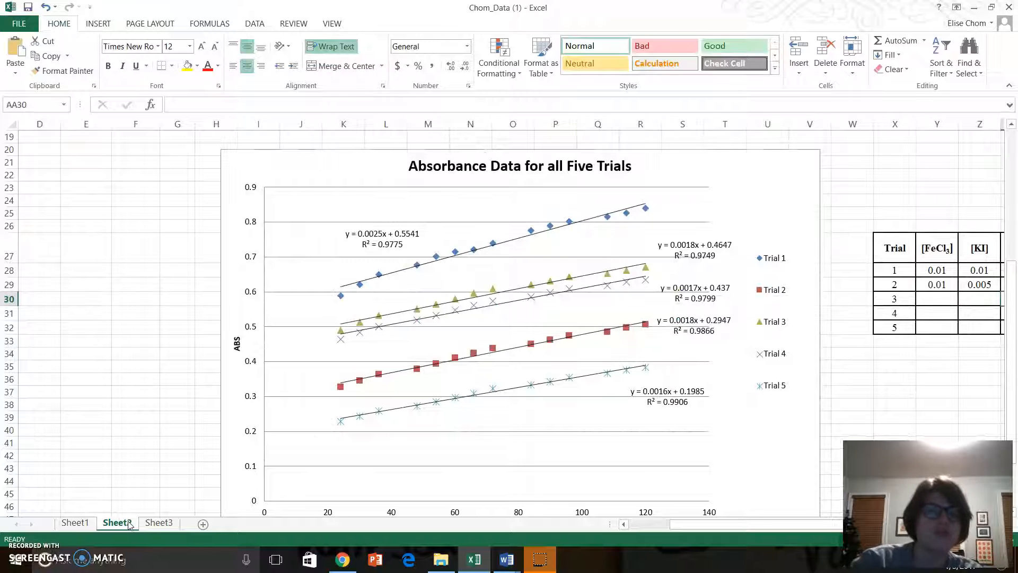
pyautogui.click(158, 523)
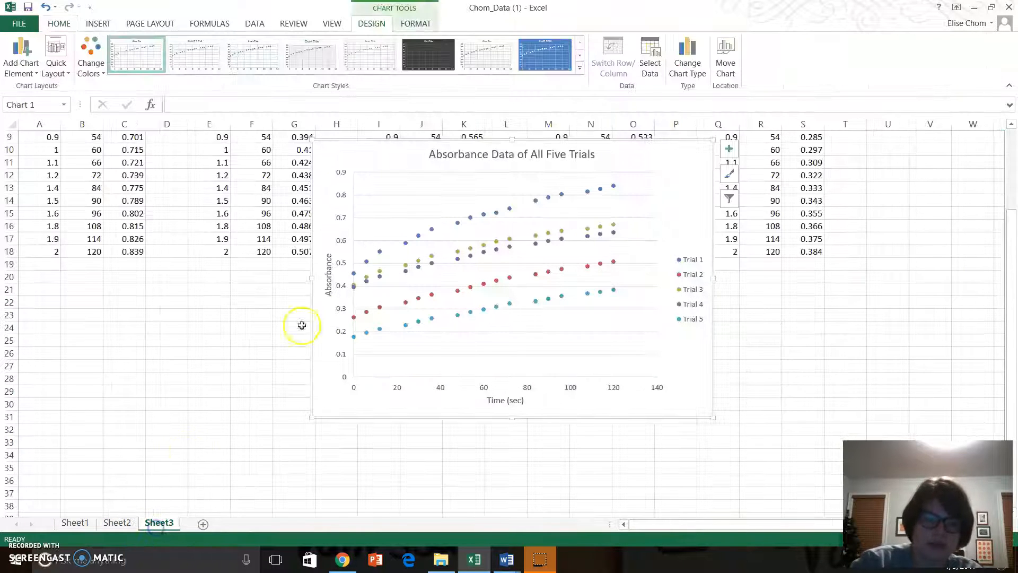
pyautogui.click(432, 227)
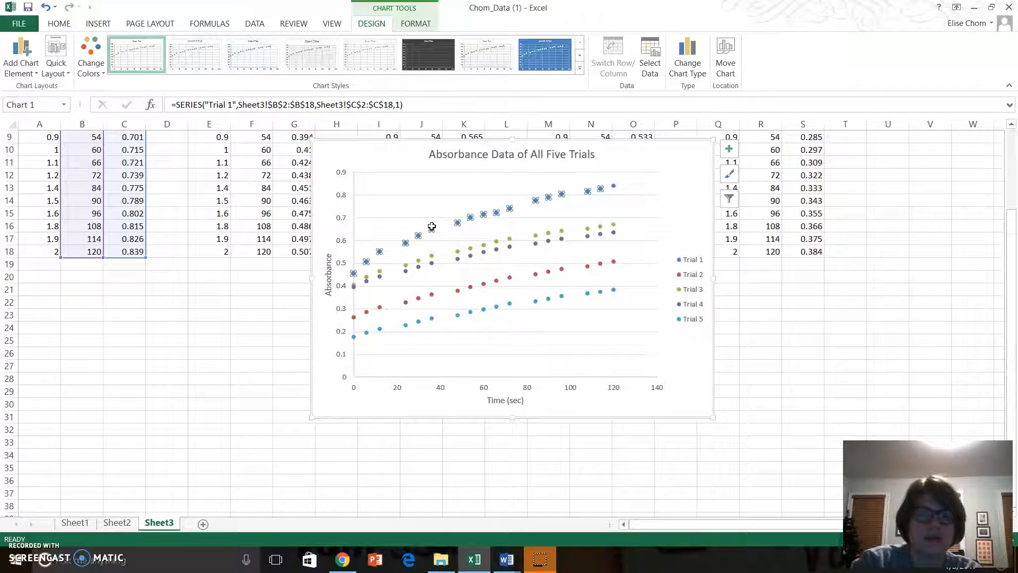
pyautogui.rightClick(432, 230)
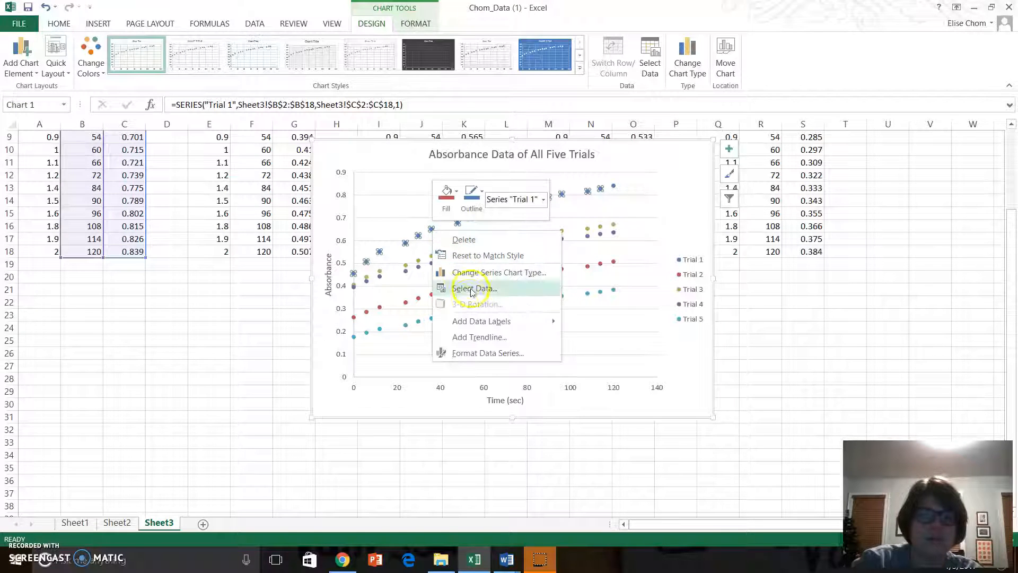
pyautogui.click(474, 341)
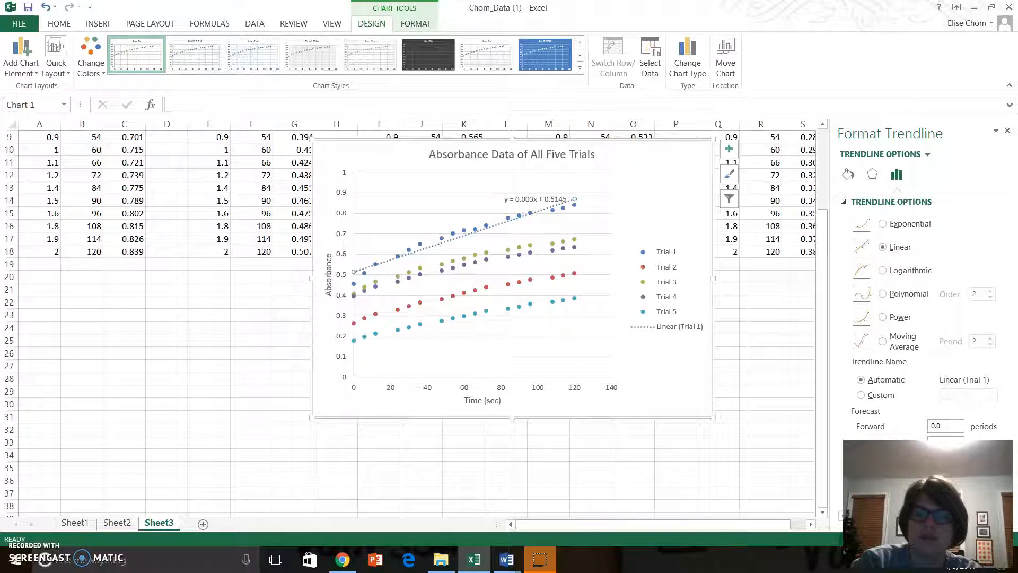
pyautogui.click(856, 487)
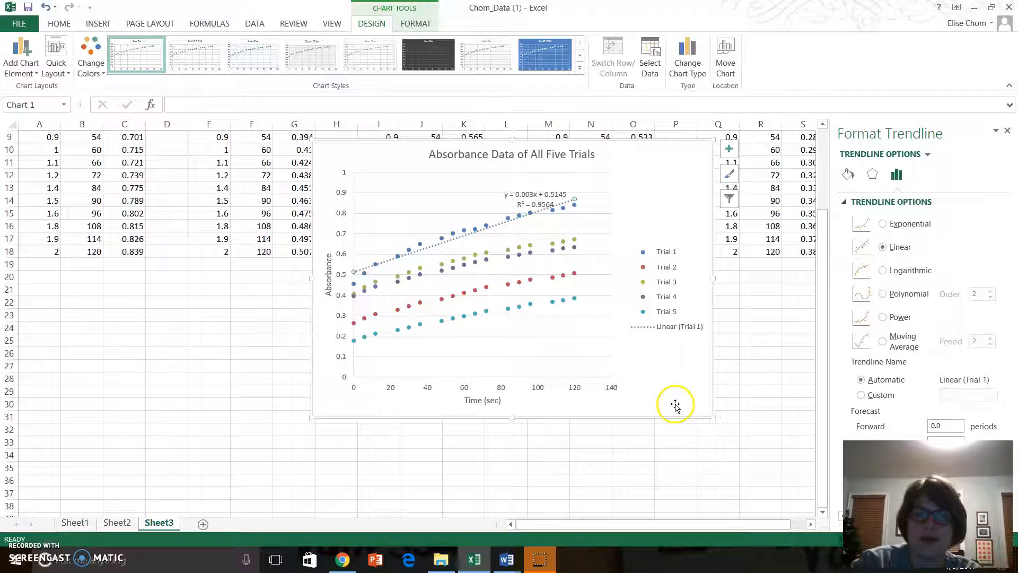
# Move the Trial 1 trendline equation label to the empty area above the early part of its line
pyautogui.click(535, 198)
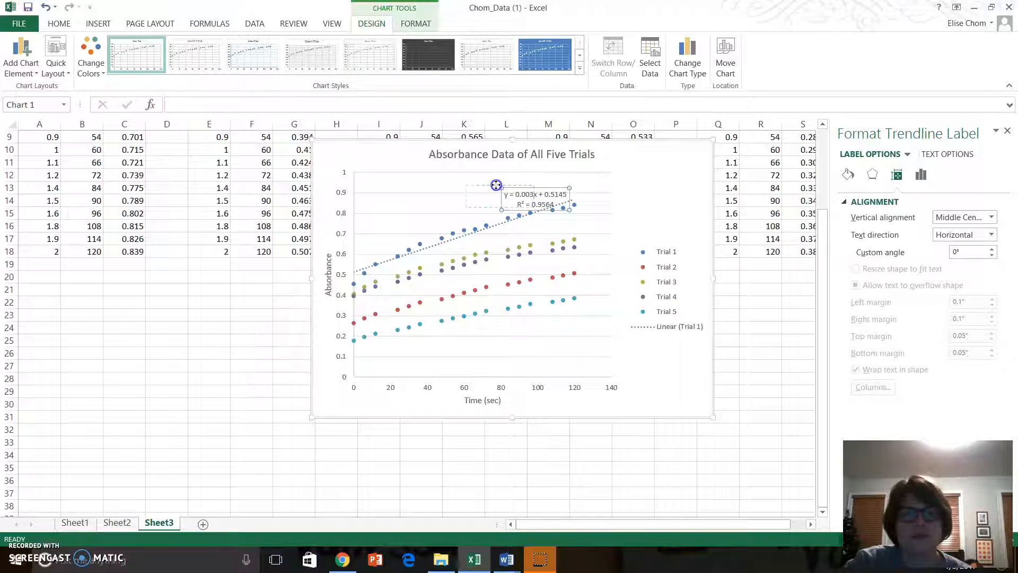
pyautogui.moveTo(393, 216); pyautogui.dragTo(394, 218)
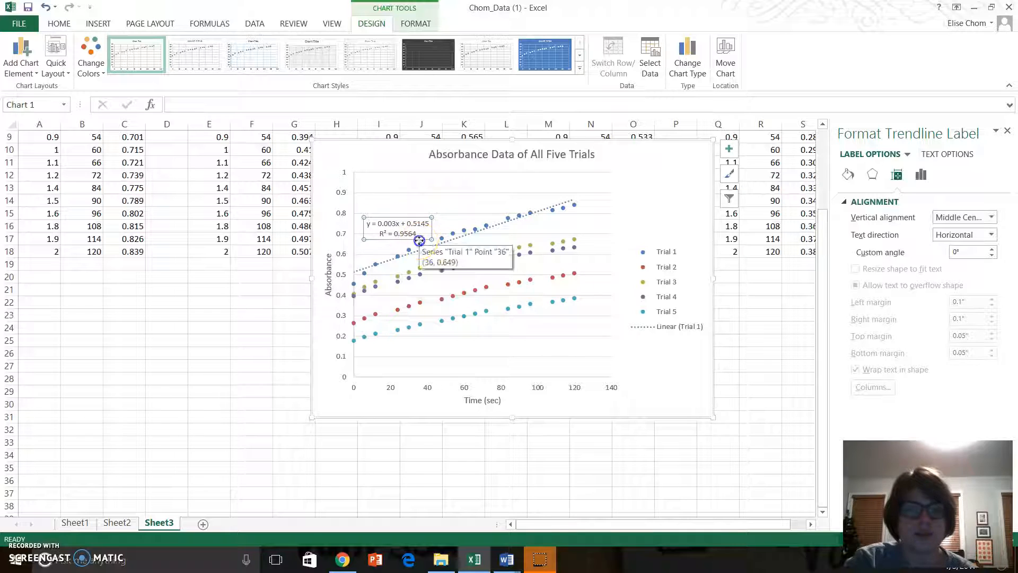
pyautogui.moveTo(415, 245); pyautogui.dragTo(412, 248)
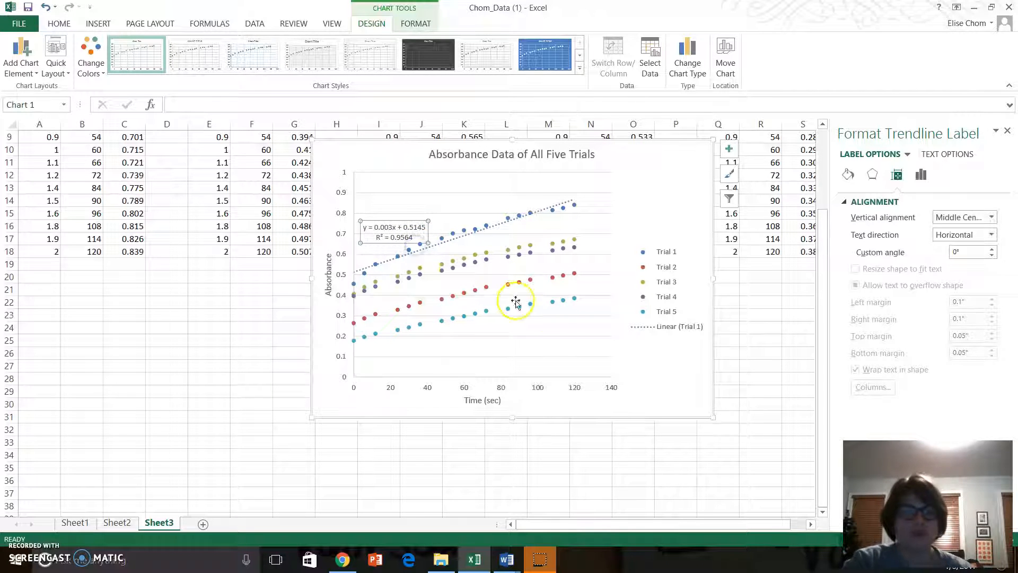
pyautogui.click(615, 213)
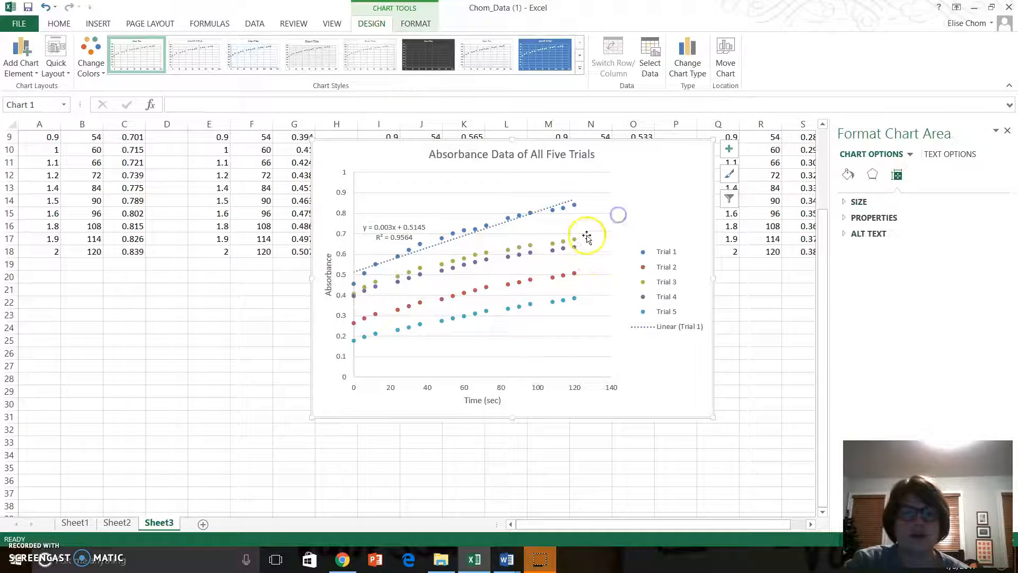
# Add a linear trendline to the Trial 2 series, displaying its equation and R-squared value on the chart
pyautogui.click(575, 274)
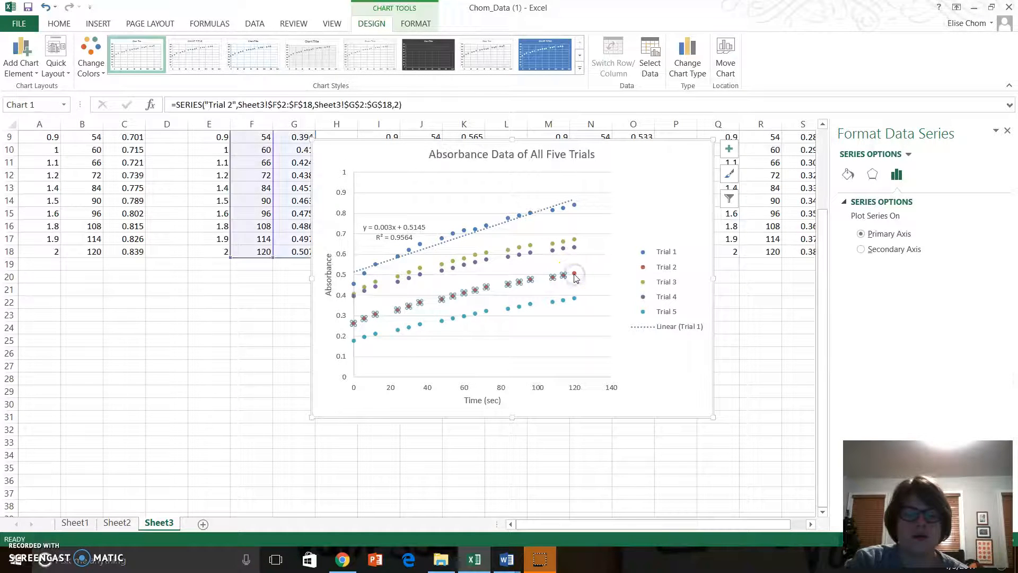
pyautogui.rightClick(576, 277)
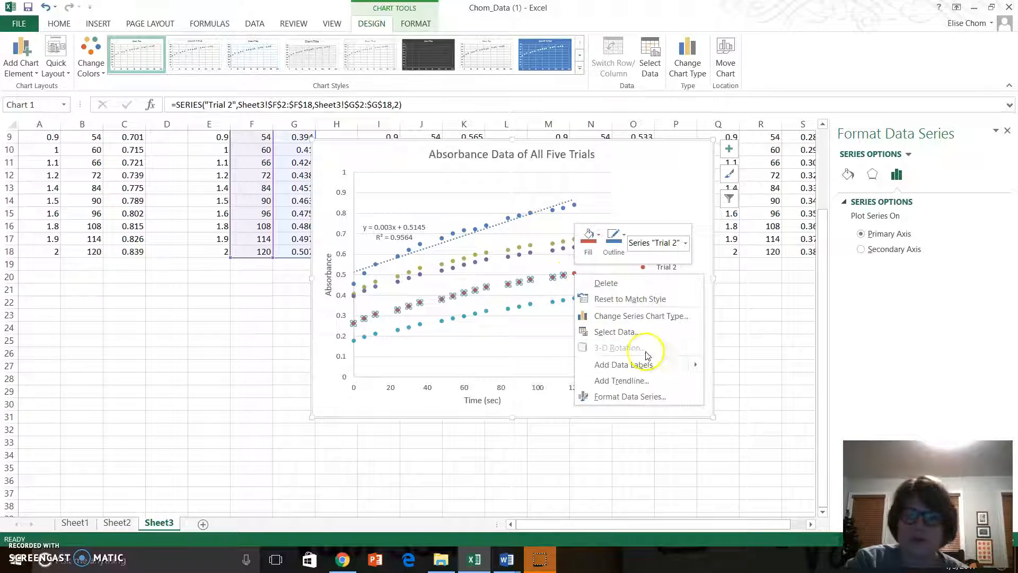
pyautogui.click(644, 379)
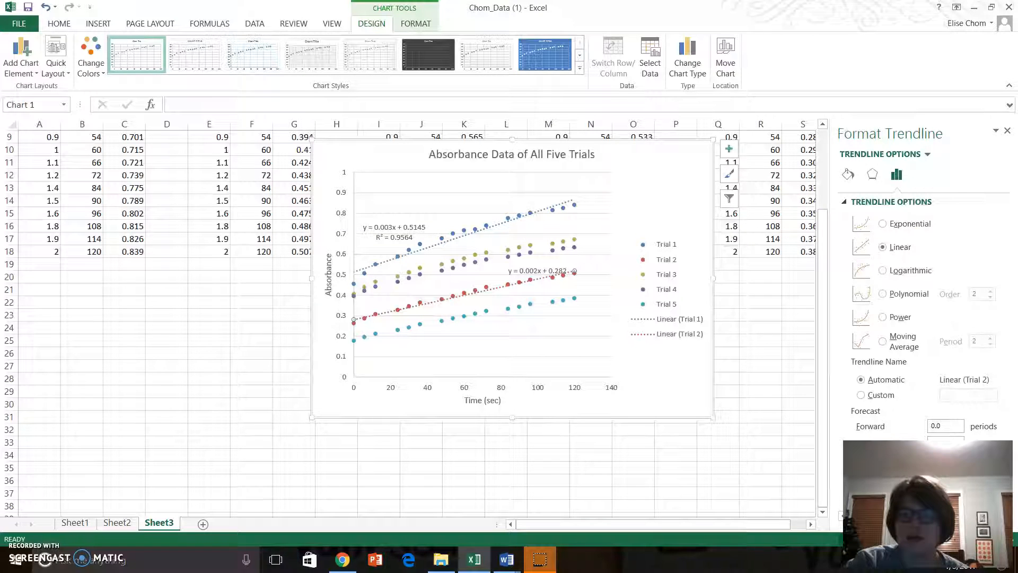
# Move the Trial 2 trendline equation label off the data points, just beyond the end of its line
pyautogui.click(556, 273)
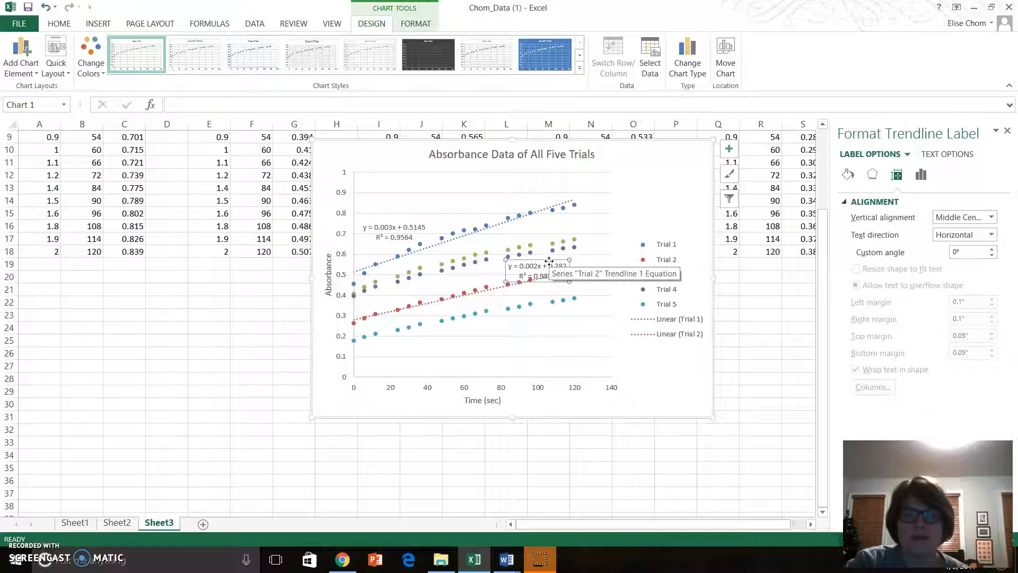
pyautogui.moveTo(552, 265); pyautogui.dragTo(616, 266)
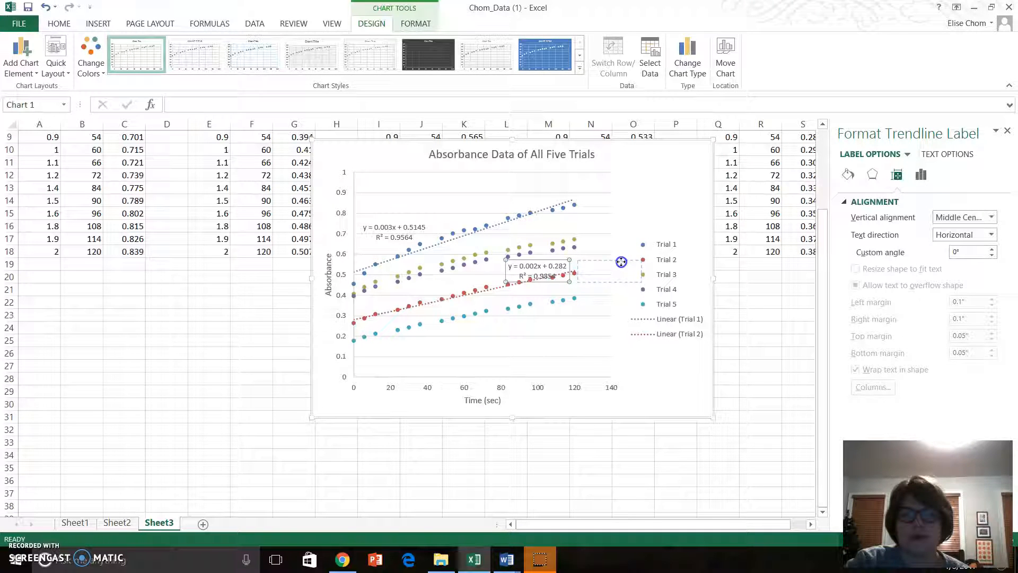
pyautogui.moveTo(621, 261); pyautogui.dragTo(619, 264)
pyautogui.click(573, 255)
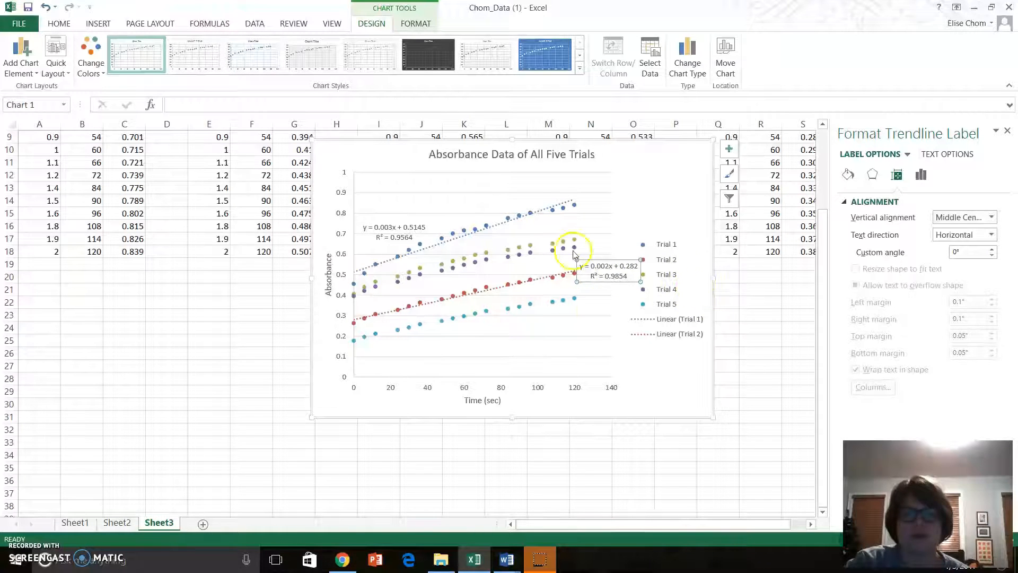
# Add a linear trendline to the Trial 3 series, displaying its equation and R-squared value on the chart
pyautogui.click(529, 245)
pyautogui.rightClick(529, 245)
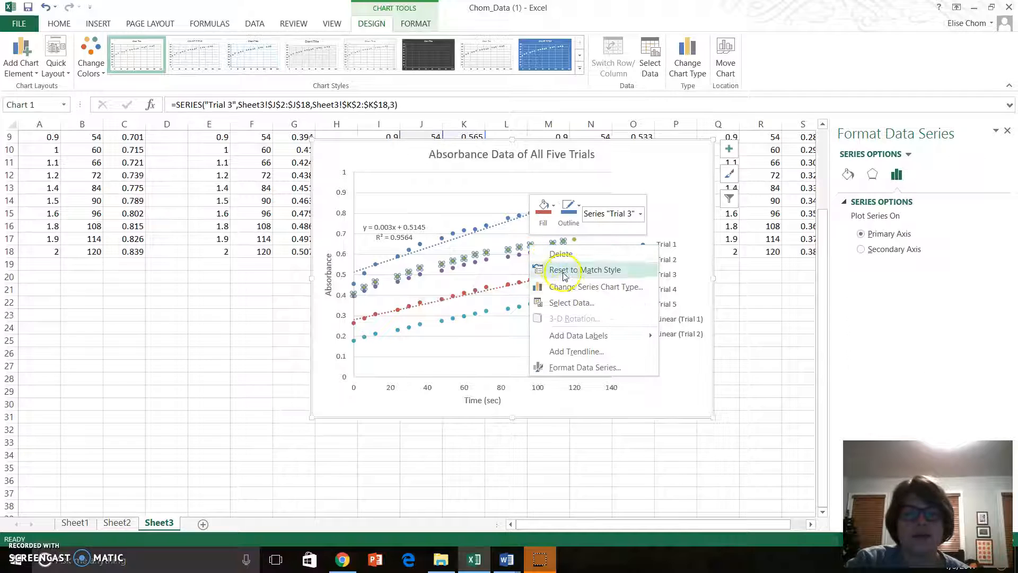
pyautogui.click(577, 351)
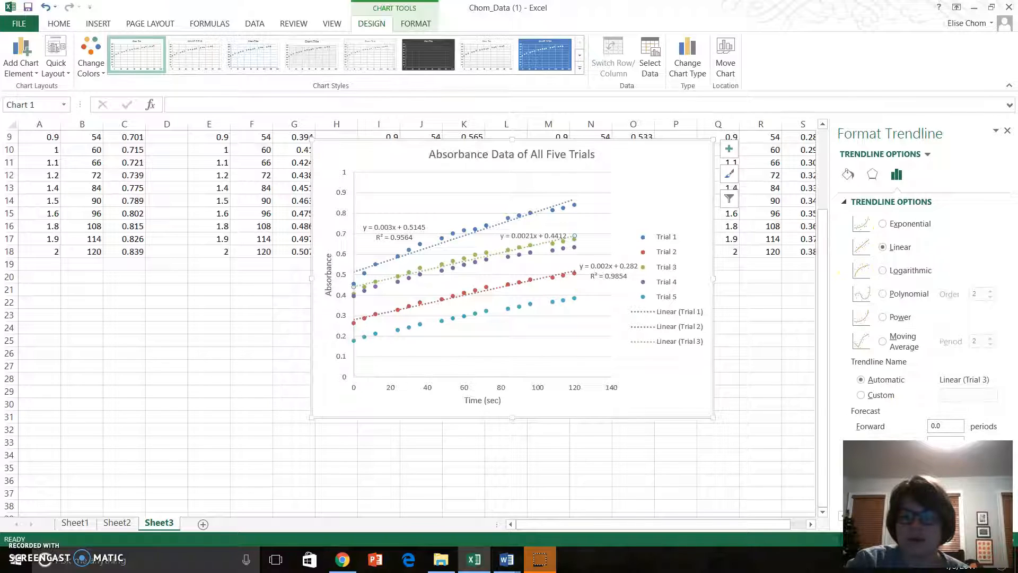
pyautogui.click(856, 488)
# Move the Trial 3 equation label above the end of its line and shift the Trial 2 label slightly down
pyautogui.click(539, 237)
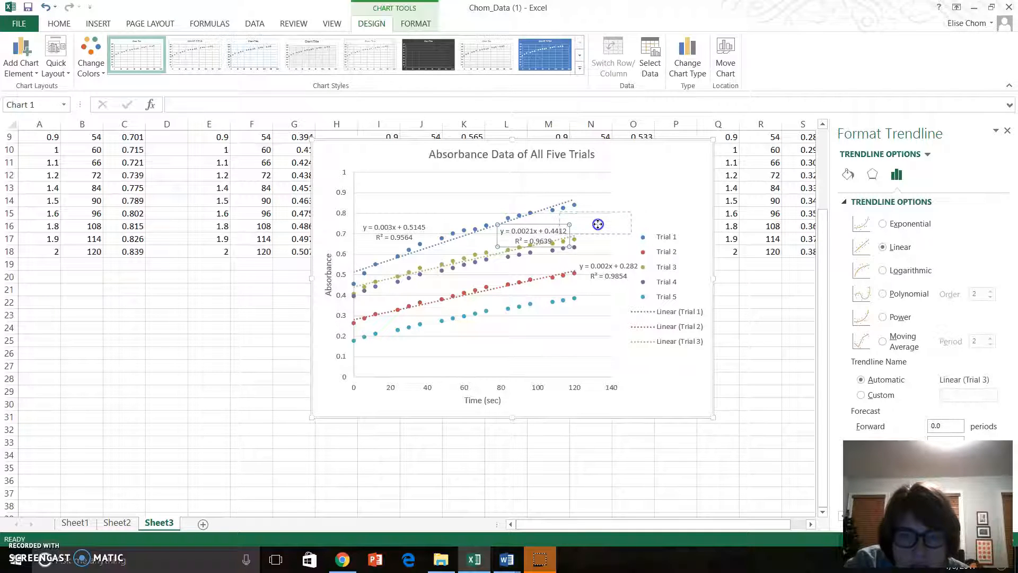
pyautogui.moveTo(598, 224); pyautogui.dragTo(598, 224)
pyautogui.click(612, 270)
pyautogui.moveTo(608, 260); pyautogui.dragTo(608, 265)
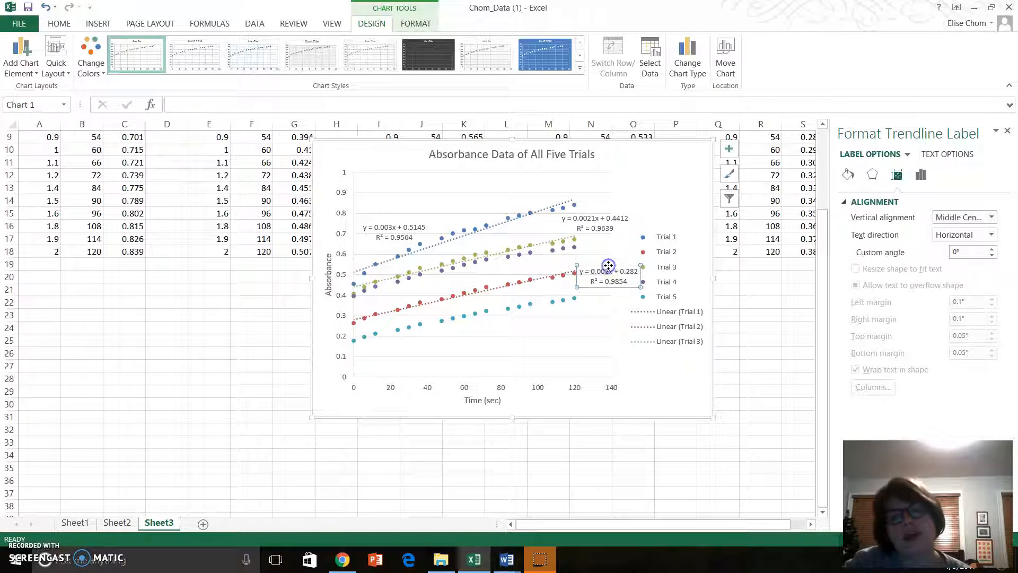
# Add a linear trendline with equation and R-squared value to Trial 4, and place its label between the Trial 3 and Trial 2 labels
pyautogui.click(555, 250)
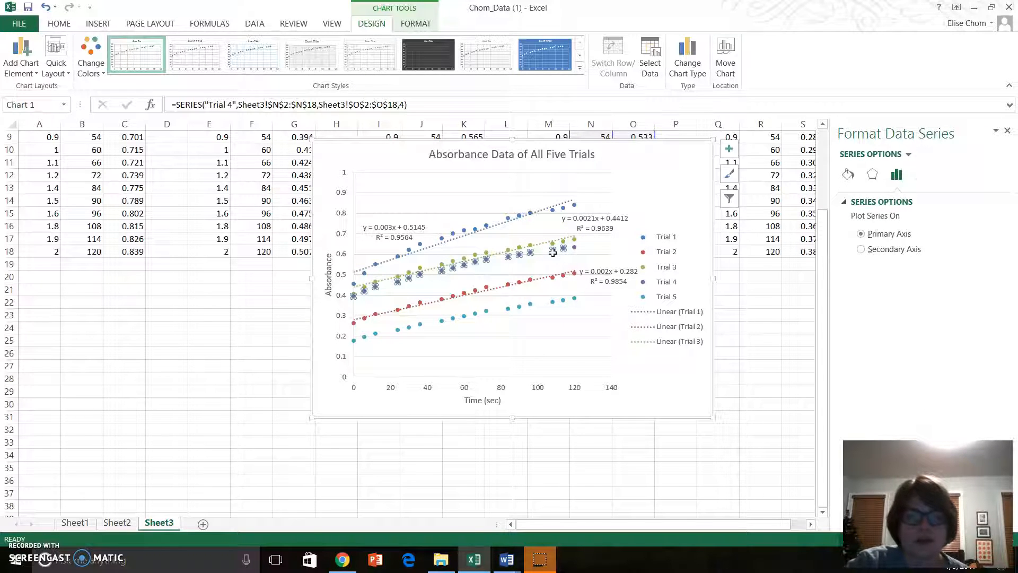
pyautogui.rightClick(556, 249)
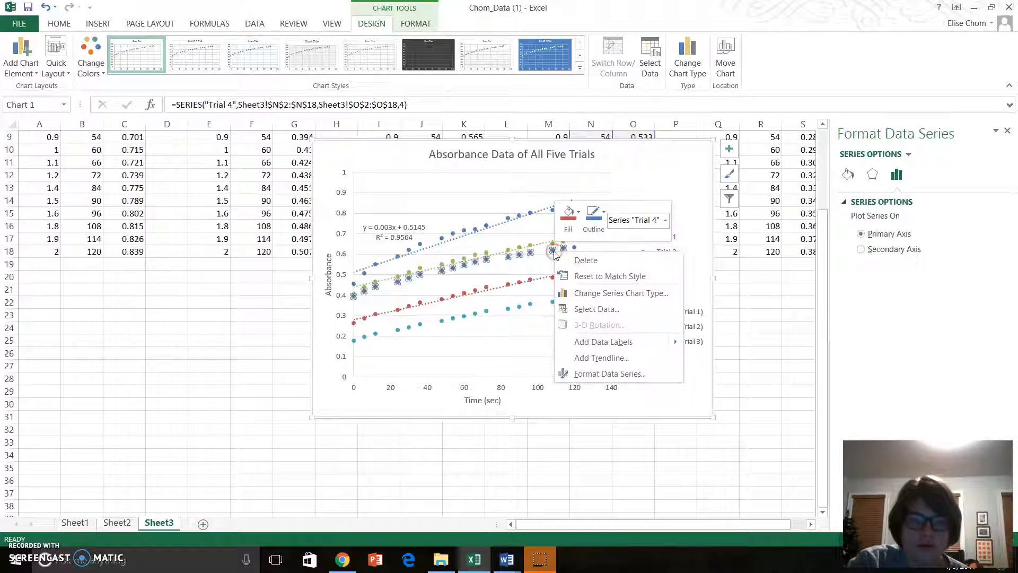
pyautogui.click(610, 361)
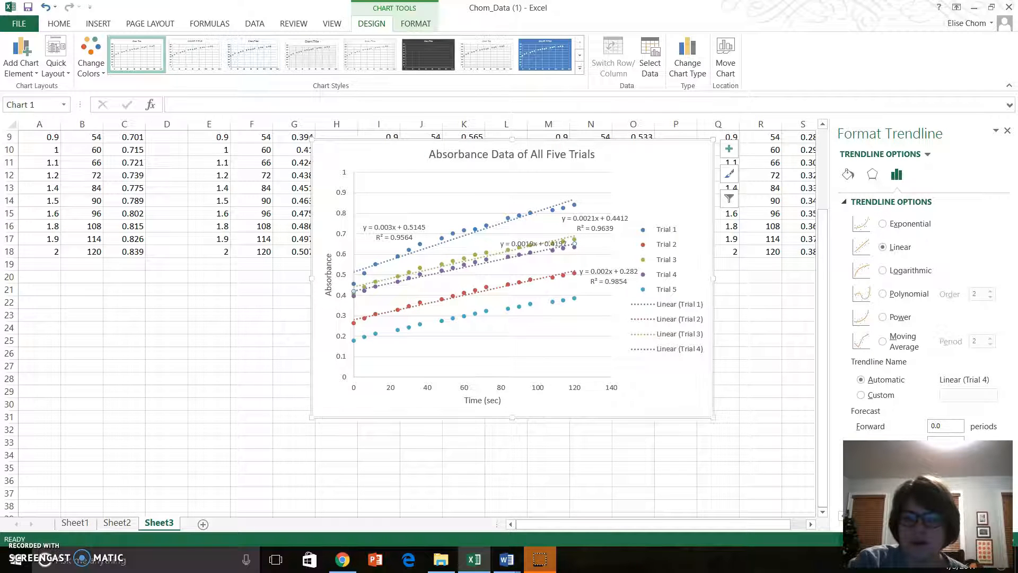
pyautogui.click(855, 490)
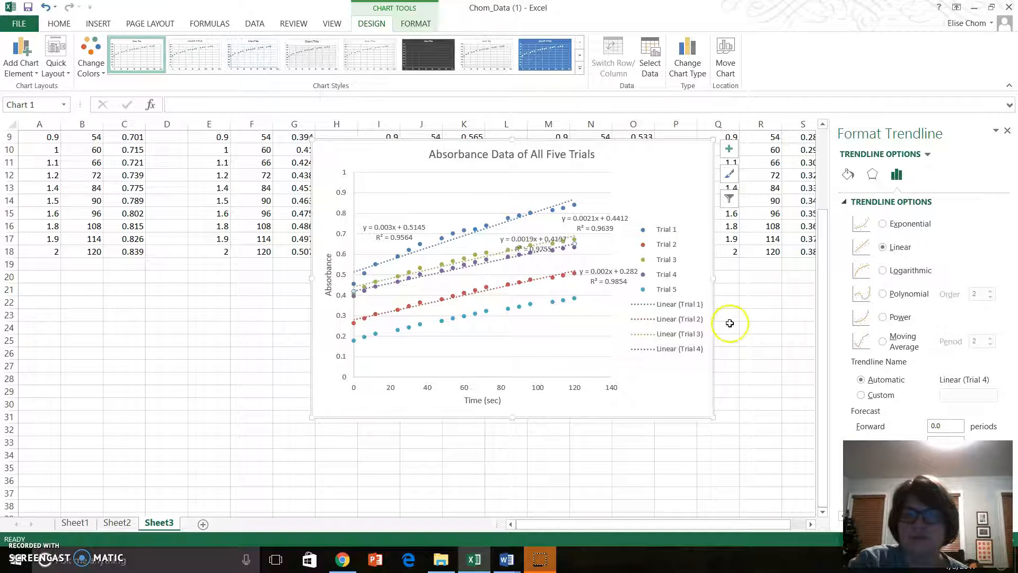
pyautogui.moveTo(558, 241); pyautogui.dragTo(638, 246)
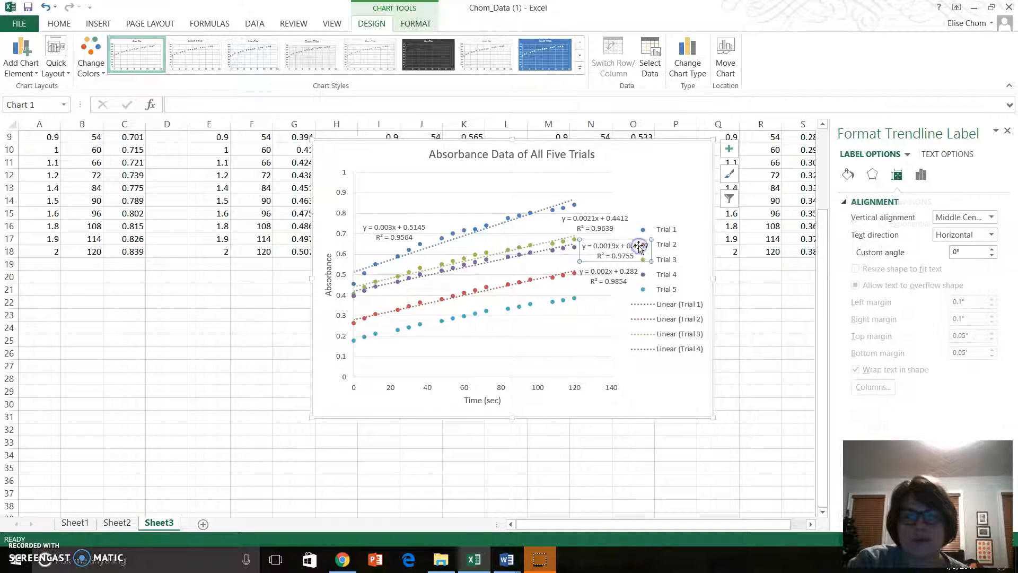
# Add a linear trendline with equation and R-squared value to Trial 5, and move its label below the end of its line
pyautogui.click(561, 306)
pyautogui.rightClick(563, 307)
pyautogui.click(596, 413)
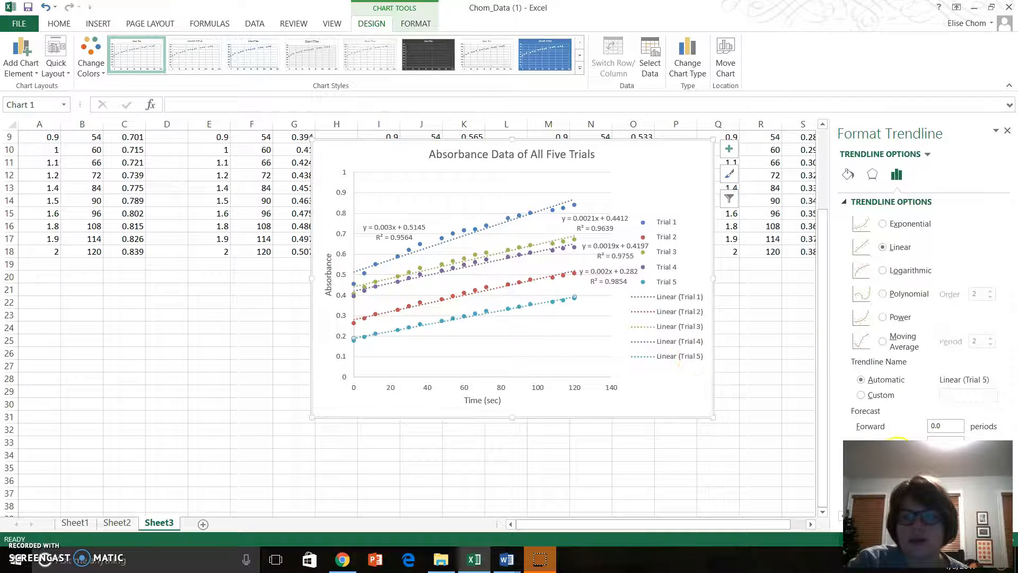
pyautogui.click(855, 491)
pyautogui.moveTo(539, 292); pyautogui.dragTo(574, 313)
pyautogui.click(695, 443)
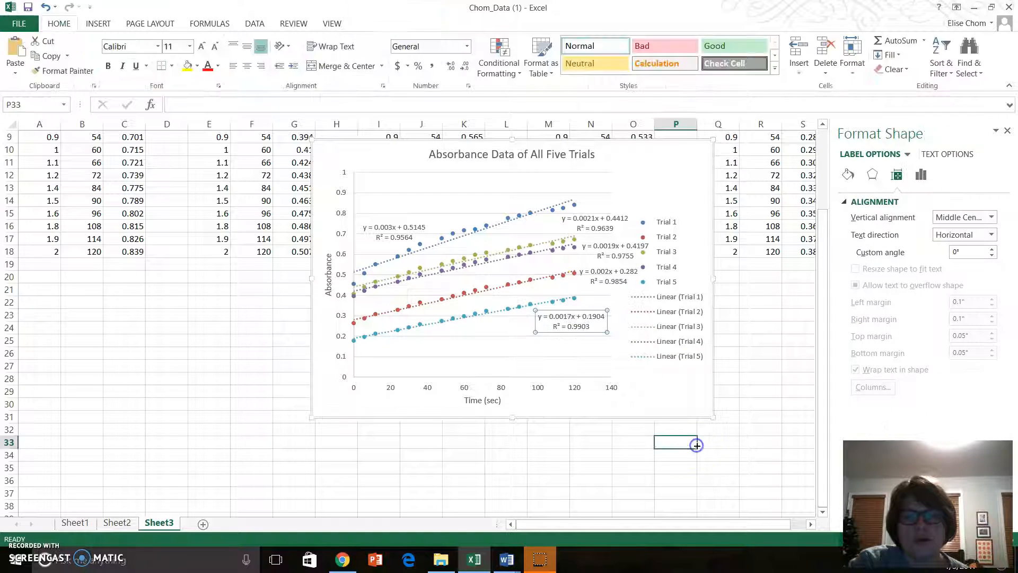
# Enlarge the chart and move the Trial 3 and Trial 4 equation labels slightly so they sit clear of the legend
pyautogui.click(695, 414)
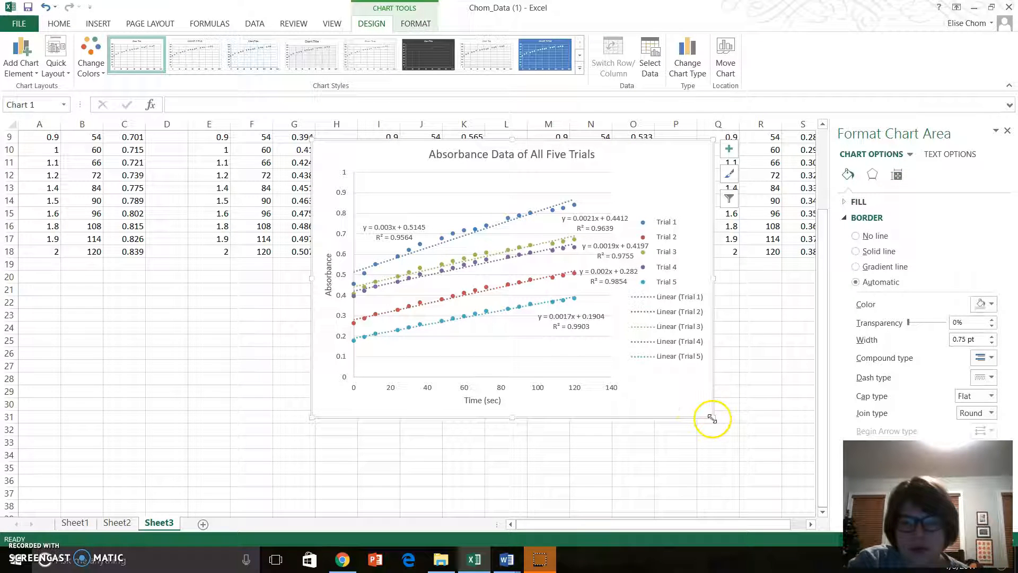
pyautogui.moveTo(711, 418); pyautogui.dragTo(787, 479)
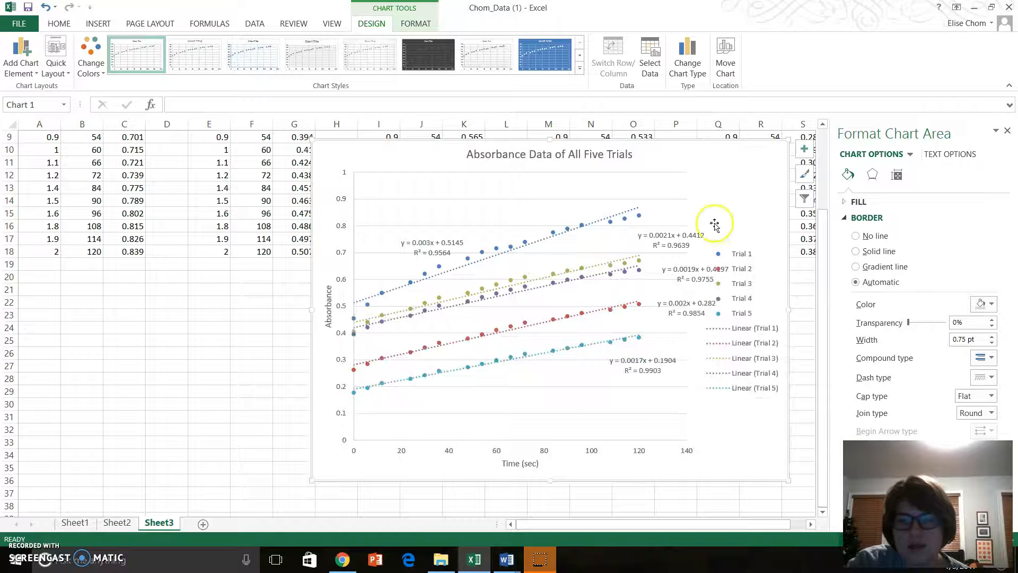
pyautogui.click(684, 271)
pyautogui.moveTo(684, 271); pyautogui.dragTo(660, 279)
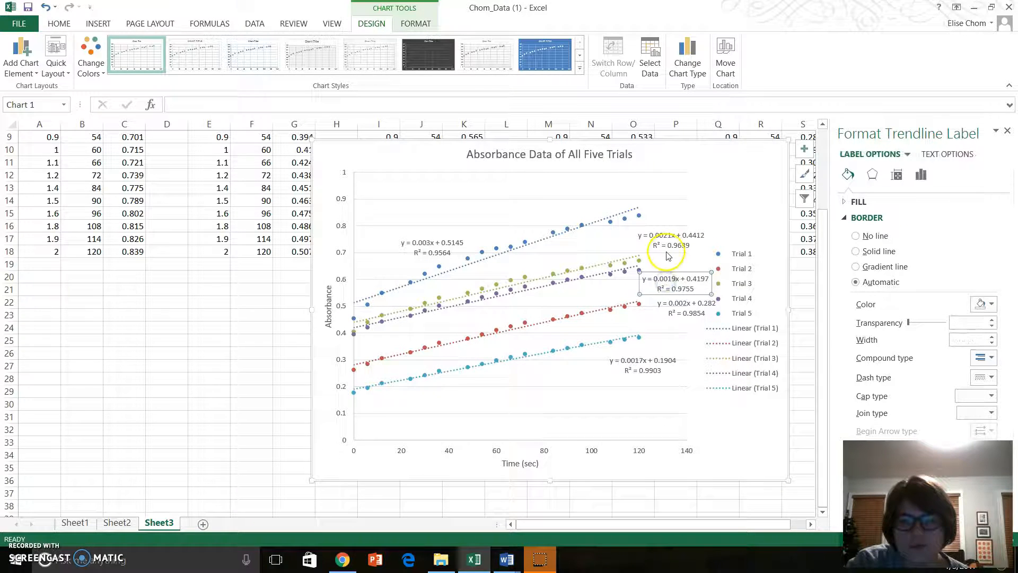
pyautogui.click(658, 237)
pyautogui.click(658, 237)
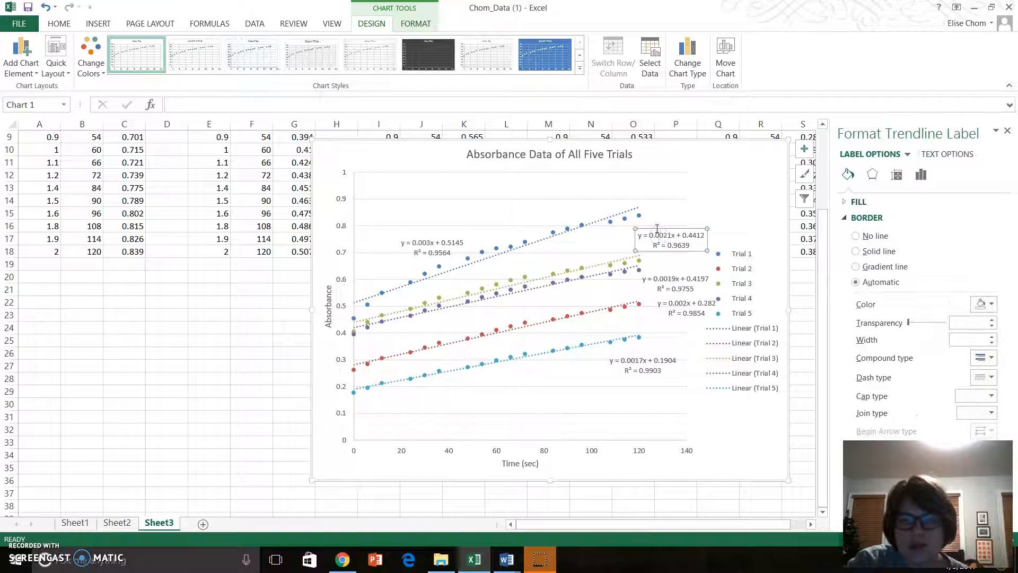
pyautogui.moveTo(653, 233); pyautogui.dragTo(652, 240)
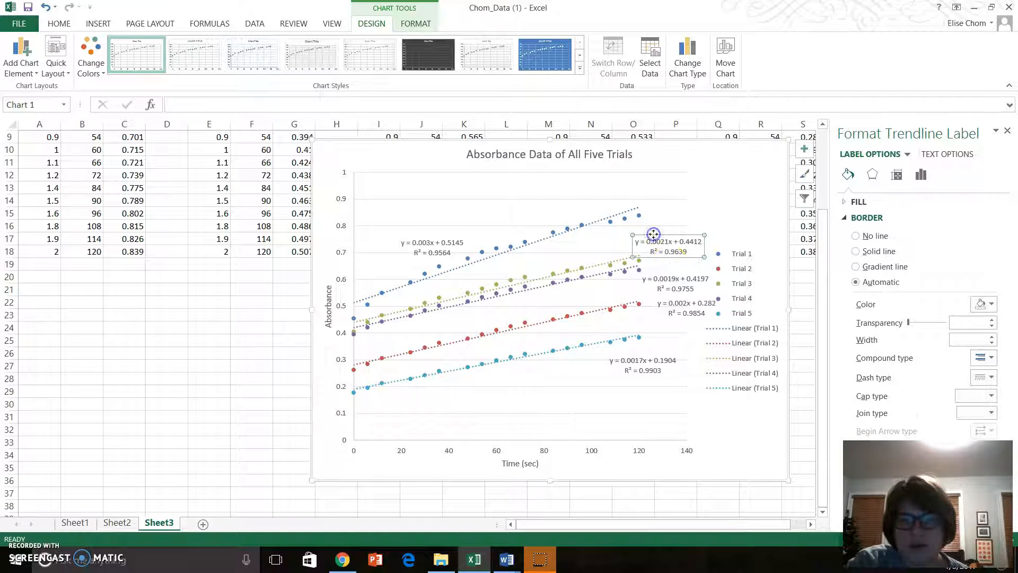
pyautogui.click(725, 418)
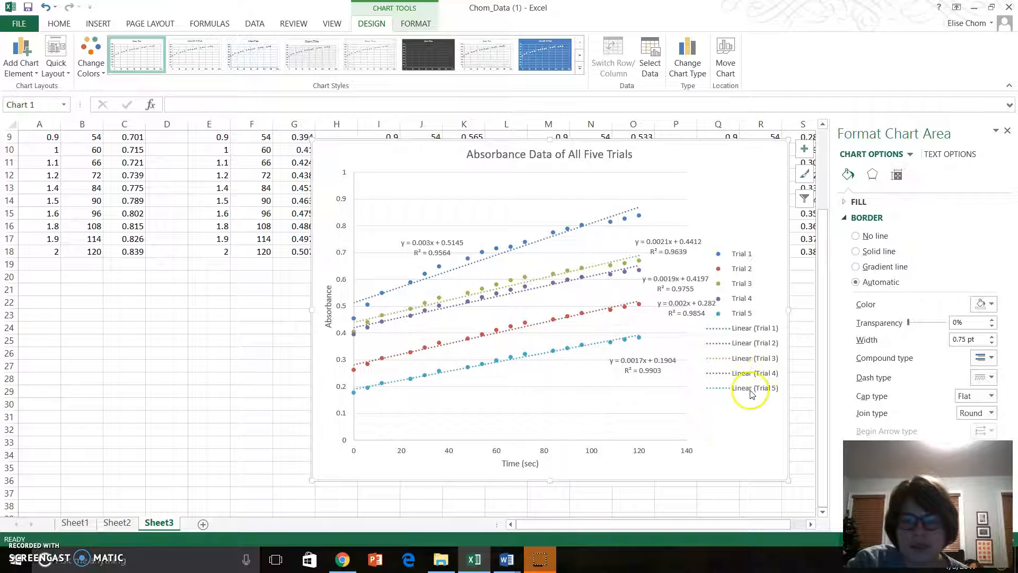
# Delete the Linear (Trial 5) and Linear (Trial 4) entries from the chart legend
pyautogui.click(731, 390)
pyautogui.click(729, 390)
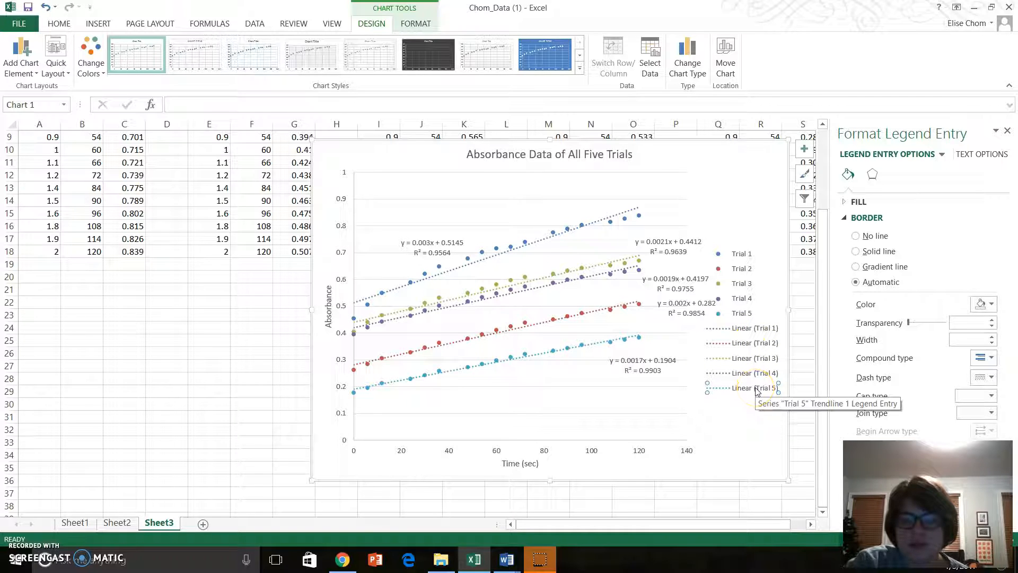
pyautogui.click(743, 393)
pyautogui.press('Delete')
pyautogui.click(724, 386)
pyautogui.click(722, 380)
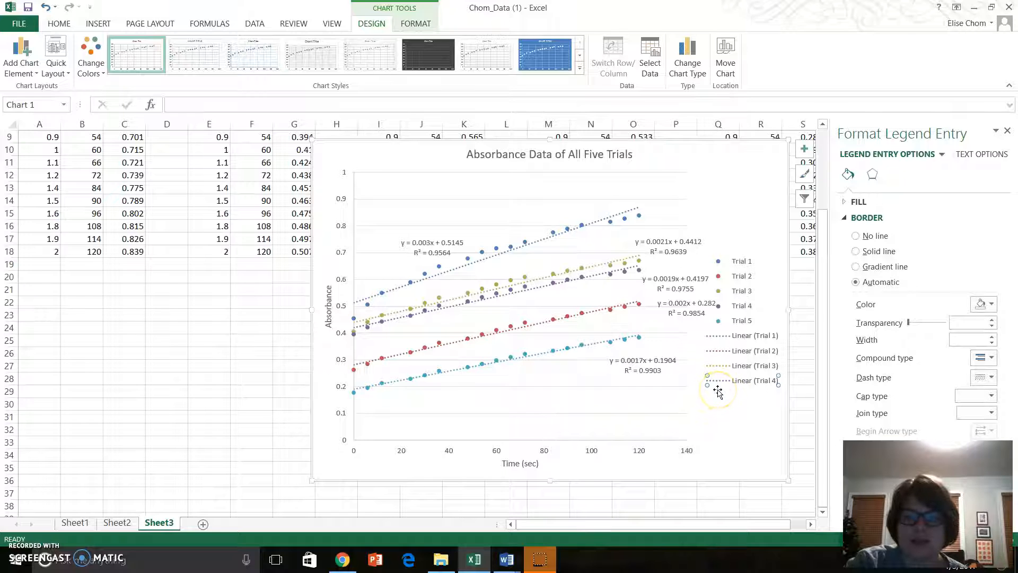
pyautogui.press('Delete')
# Delete the Linear (Trial 3), Linear (Trial 2) and Linear (Trial 1) entries from the chart legend
pyautogui.click(732, 375)
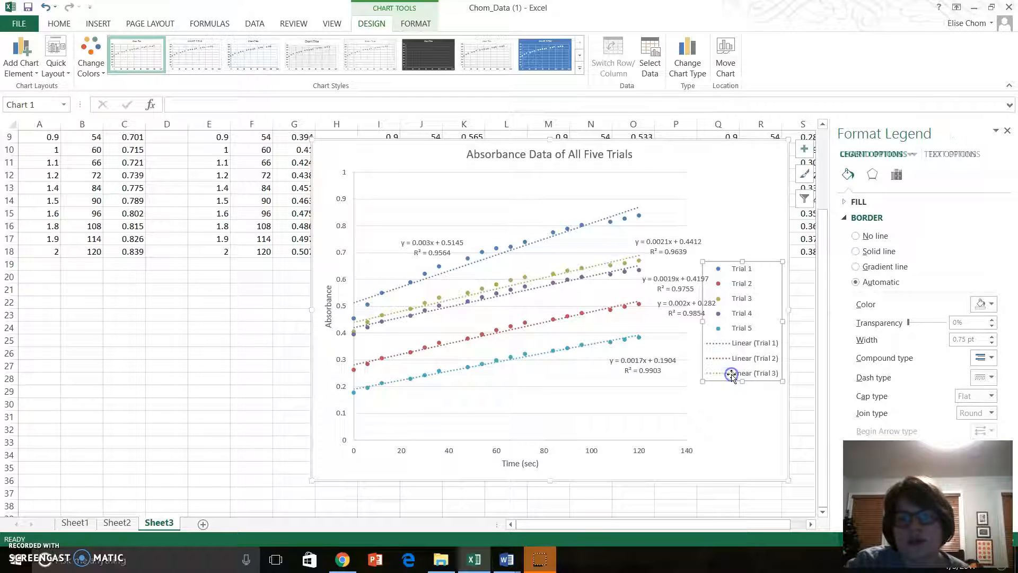
pyautogui.click(727, 375)
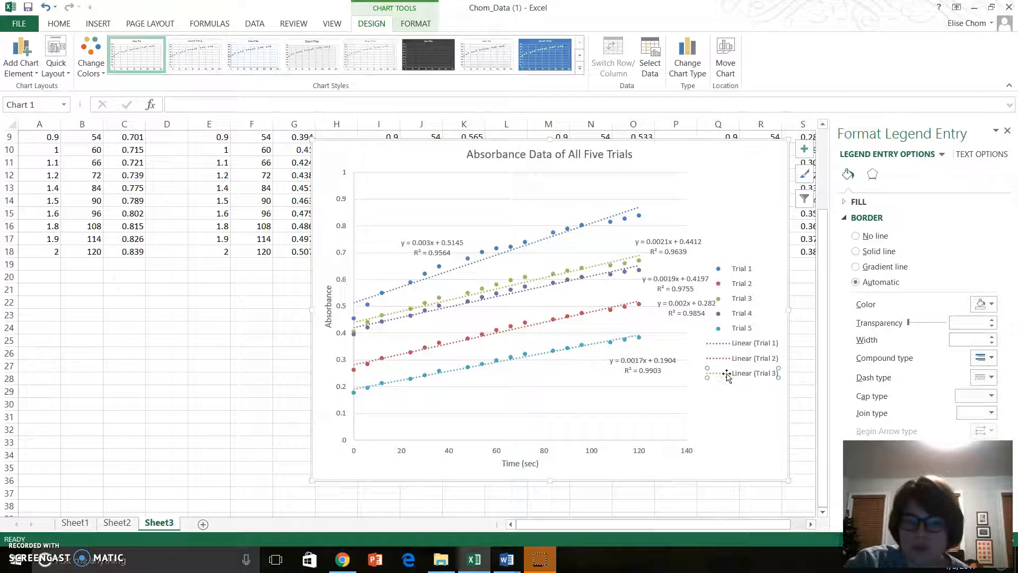
pyautogui.press('Delete')
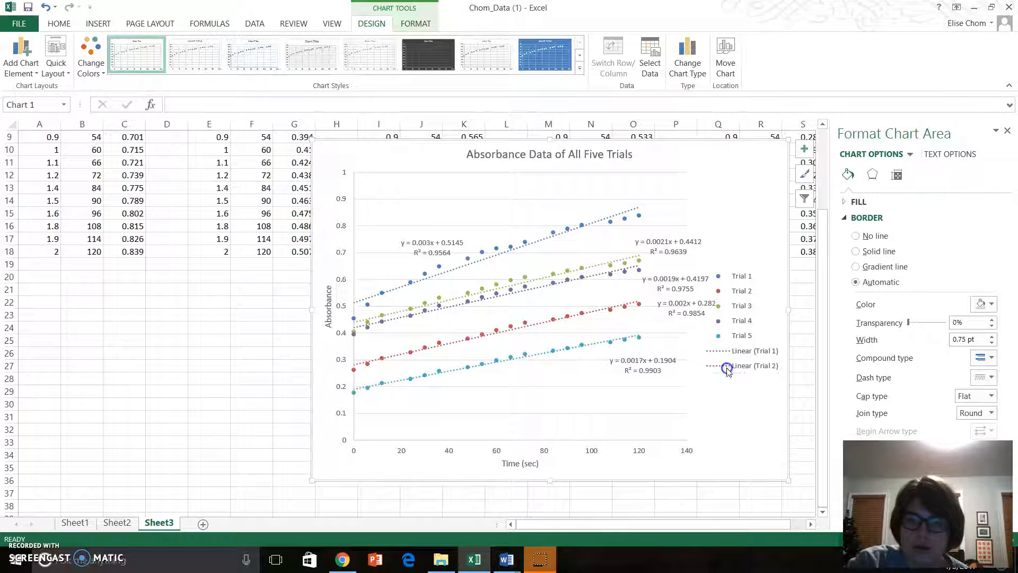
pyautogui.click(727, 371)
pyautogui.click(727, 371)
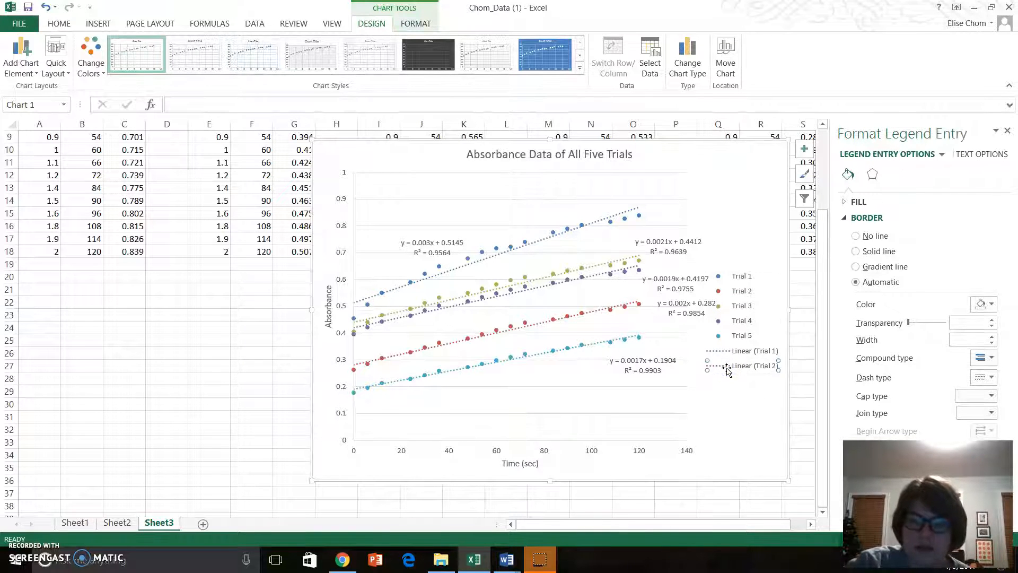
pyautogui.press('Delete')
pyautogui.click(726, 362)
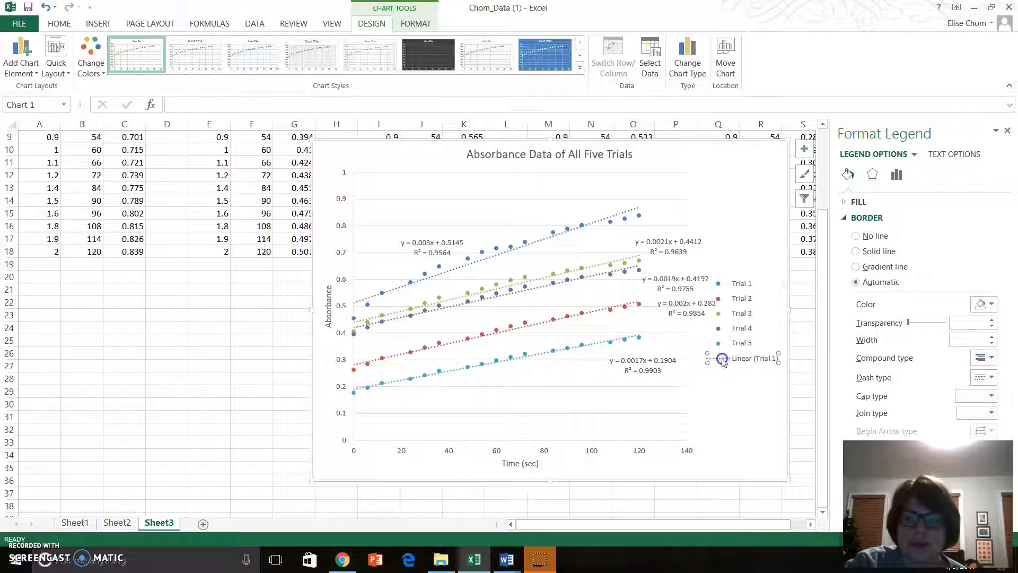
pyautogui.click(723, 358)
pyautogui.press('Delete')
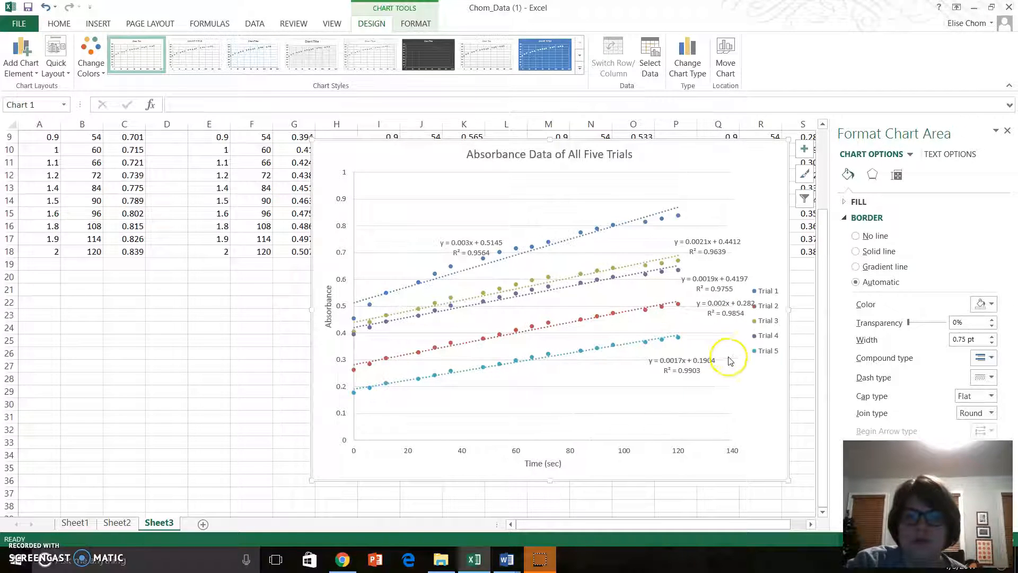
# Enlarge the legend and shrink the plot area slightly so the equation labels no longer overlap the legend
pyautogui.click(776, 337)
pyautogui.moveTo(747, 360); pyautogui.dragTo(725, 386)
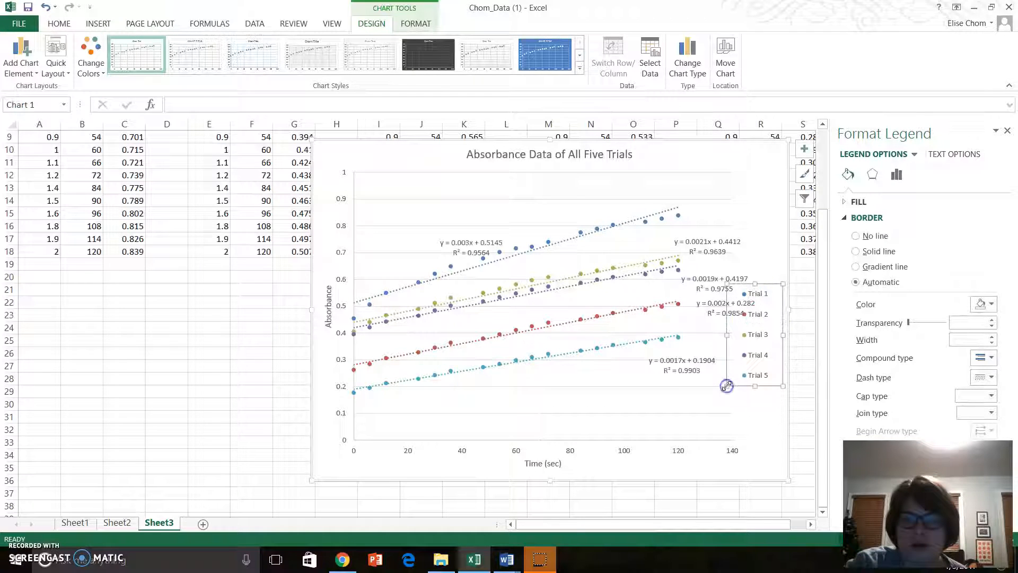
pyautogui.click(705, 418)
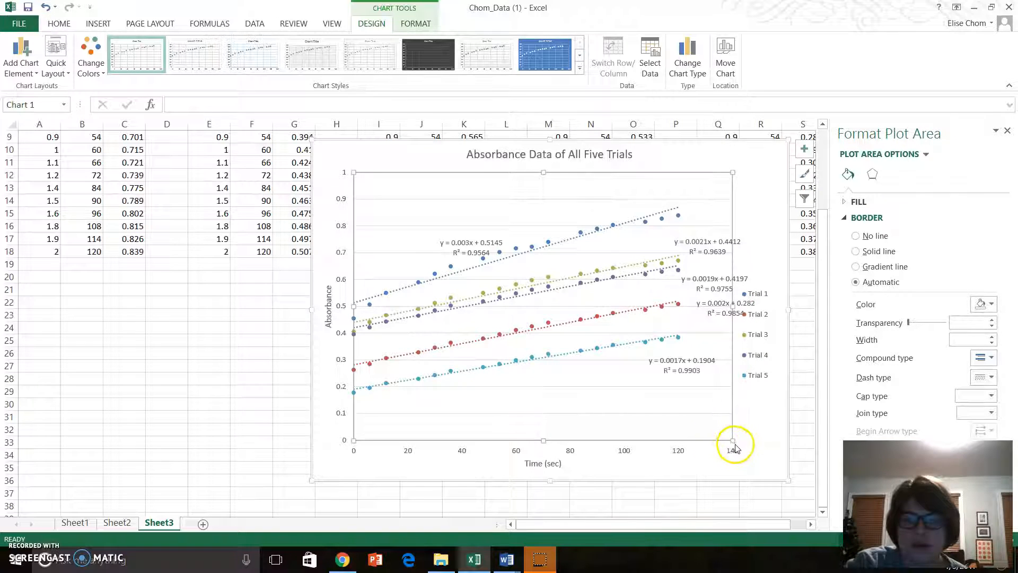
pyautogui.moveTo(731, 441); pyautogui.dragTo(711, 436)
pyautogui.click(740, 445)
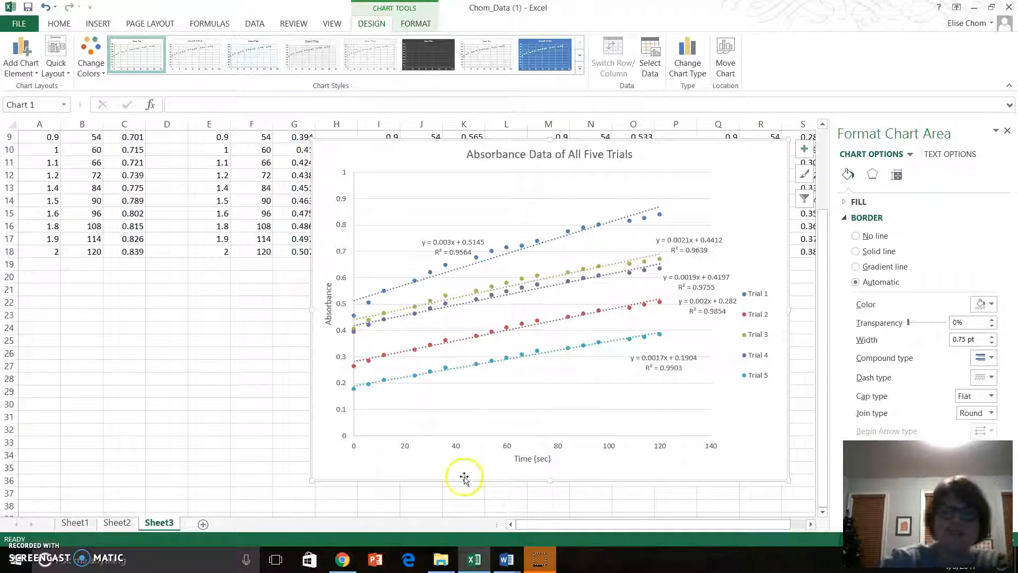
# Clear Trial 1's first three time values in seconds, cells B2 to B4, to exclude those points from its trendline
pyautogui.moveTo(822, 269); pyautogui.dragTo(816, 198)
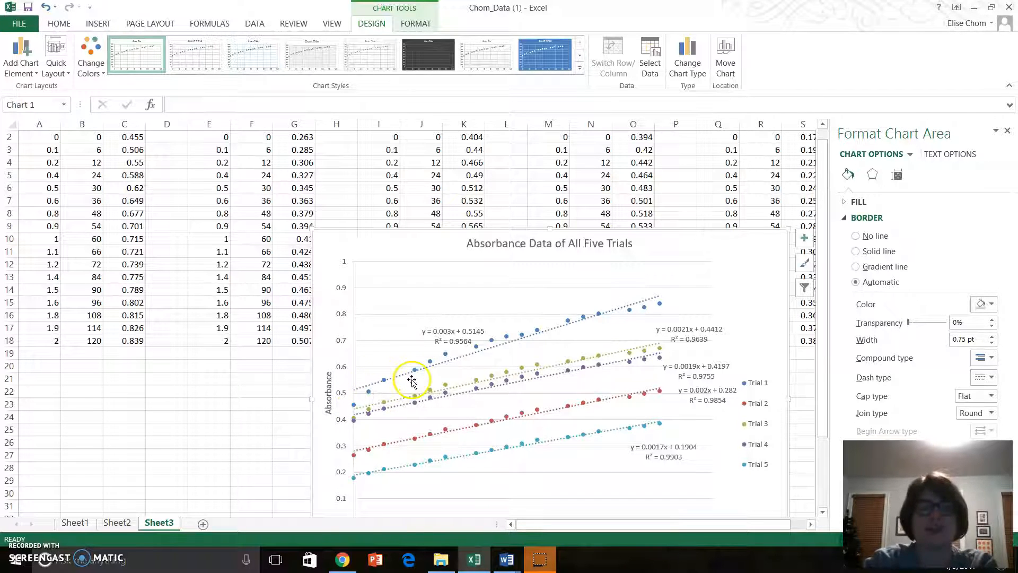
pyautogui.click(71, 139)
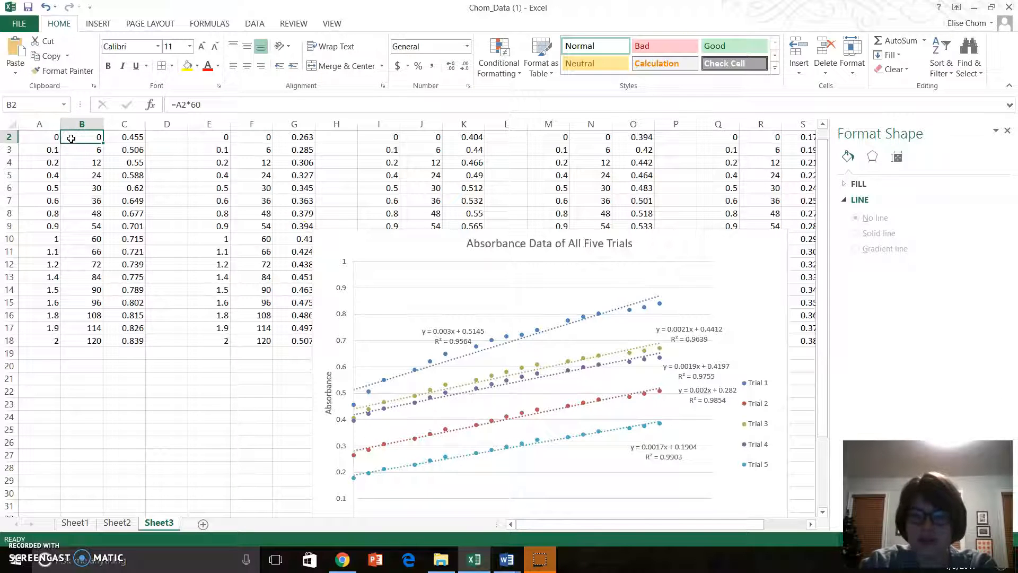
pyautogui.press('Return')
pyautogui.press('Delete')
pyautogui.press('Return')
pyautogui.press('Delete')
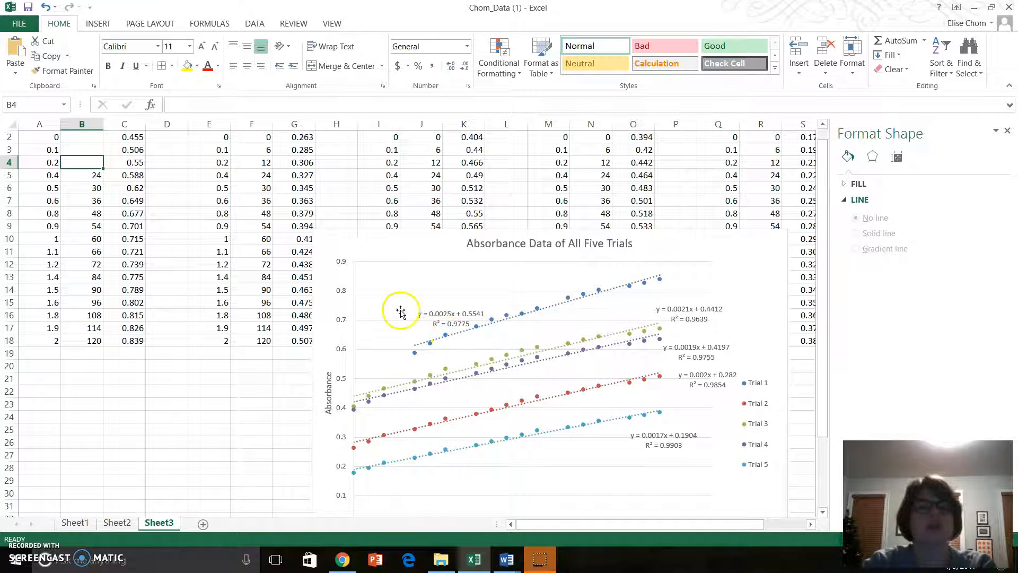
# Clear Trial 2's first three time values in seconds, cells F2 to F4
pyautogui.click(256, 138)
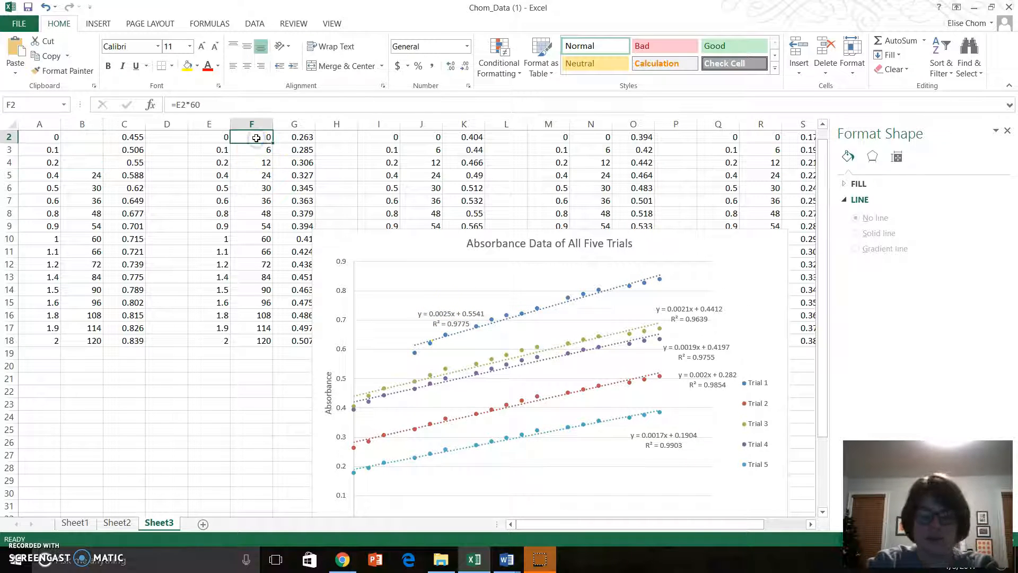
pyautogui.press('Delete')
pyautogui.press('Down')
pyautogui.press('Delete')
pyautogui.press('Down')
# Clear Trial 3's first three time values in seconds, cells J2 to J4
pyautogui.press('Right')
pyautogui.press('Right')
pyautogui.press('Right')
pyautogui.press('Right')
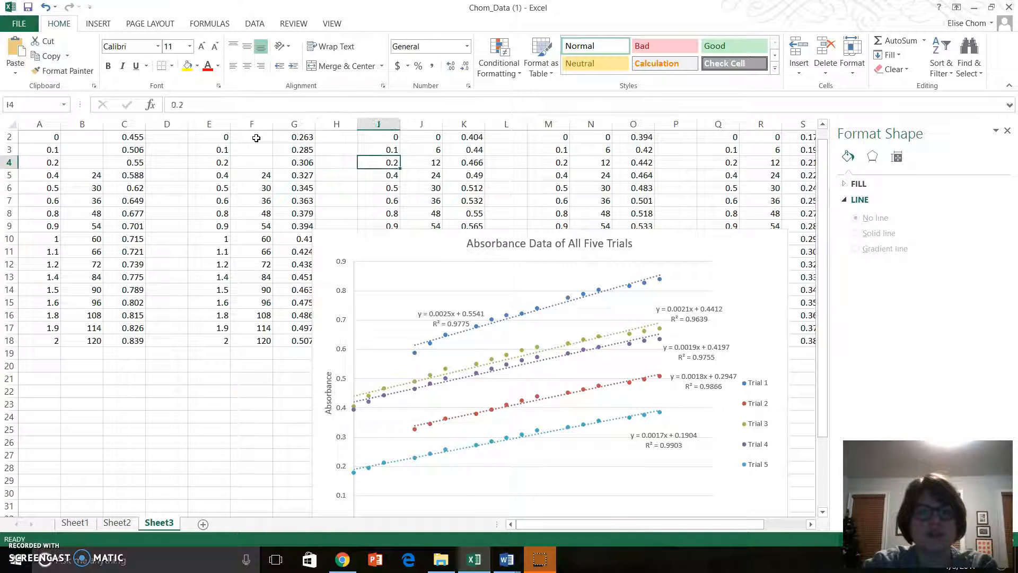
pyautogui.press('Delete')
pyautogui.press('Up')
pyautogui.press('Delete')
pyautogui.press('Up')
pyautogui.press('Delete')
# Clear Trial 4's first three time values in seconds, cells N2 to N4
pyautogui.press('Right')
pyautogui.press('Right')
pyautogui.press('Right')
pyautogui.press('Right')
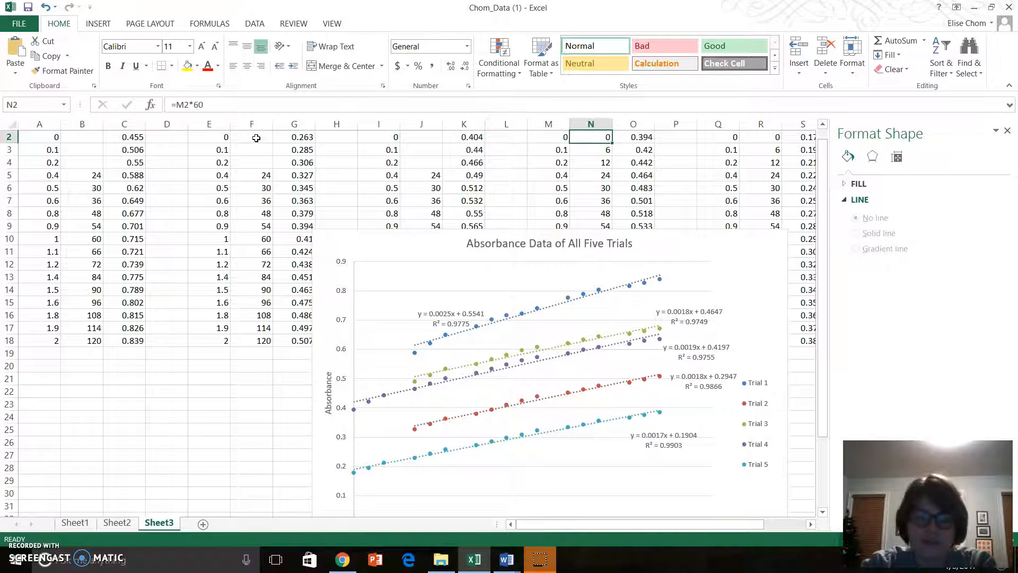
pyautogui.press('Delete')
pyautogui.press('Down')
pyautogui.press('Delete')
pyautogui.press('Down')
pyautogui.press('Delete')
# Clear Trial 5's first three time values in seconds, cells R2 to R4
pyautogui.press('Right')
pyautogui.press('Right')
pyautogui.press('Right')
pyautogui.press('Right')
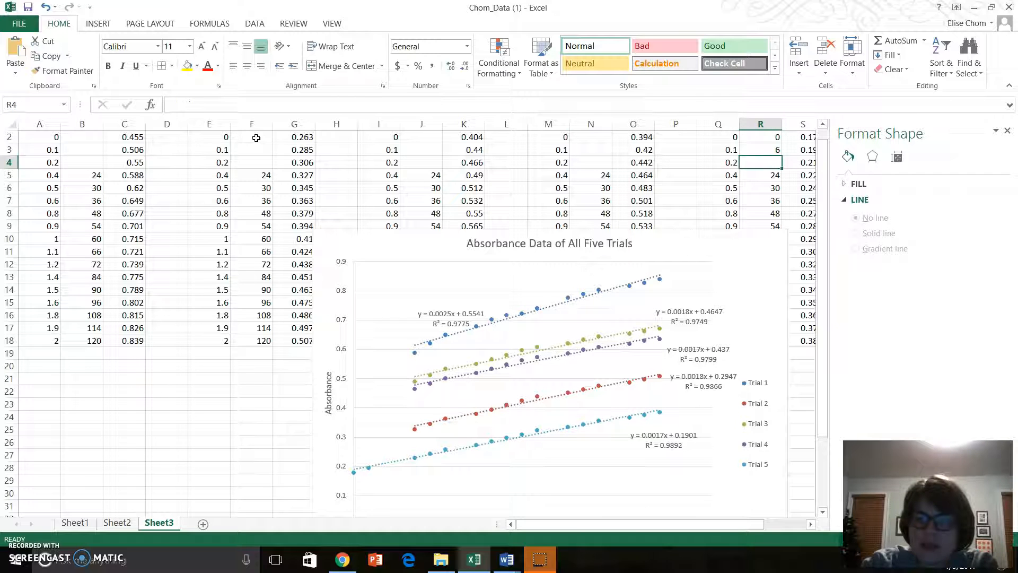
pyautogui.press('Up')
pyautogui.press('Delete')
pyautogui.press('Up')
pyautogui.press('Delete')
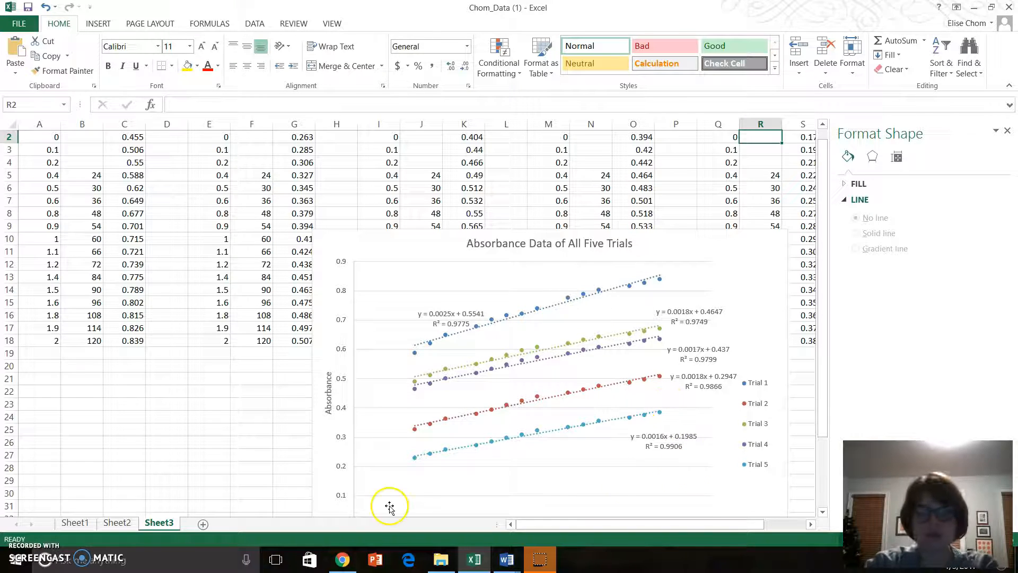
# In the rate table on Sheet2, enter 0.0018 as the rate for both Trial 2 and Trial 3
pyautogui.click(117, 523)
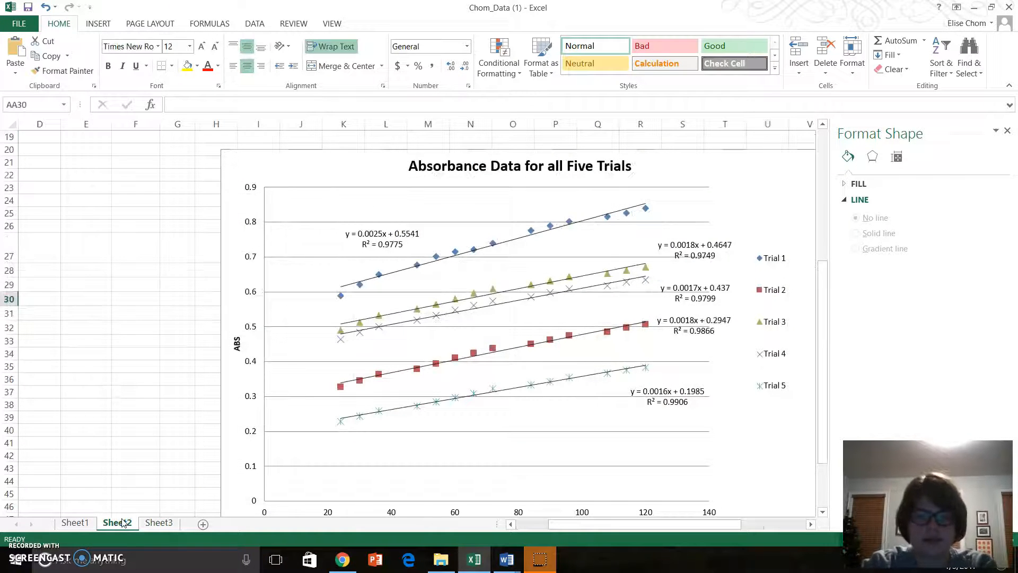
pyautogui.moveTo(609, 523); pyautogui.dragTo(675, 504)
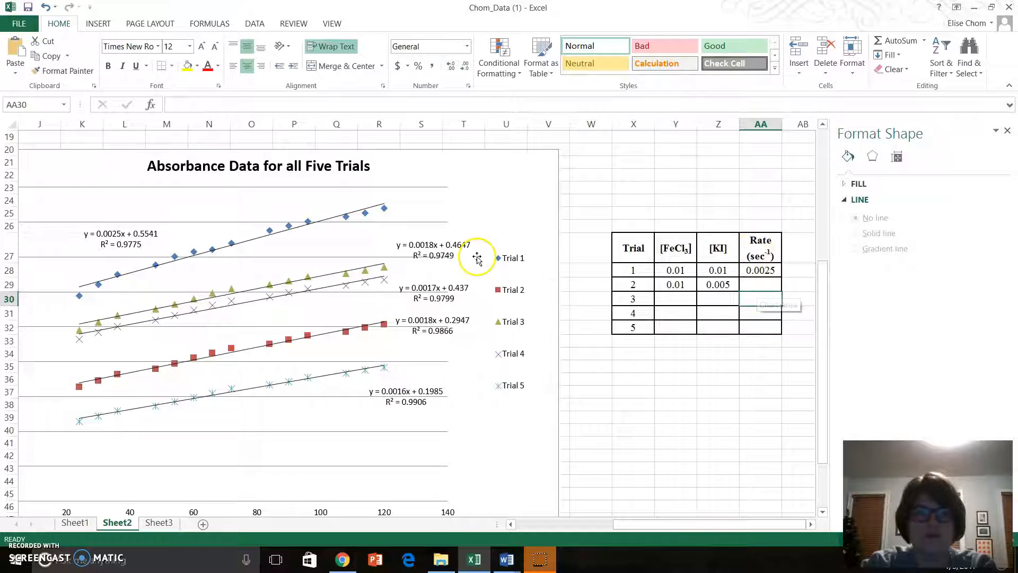
pyautogui.click(758, 271)
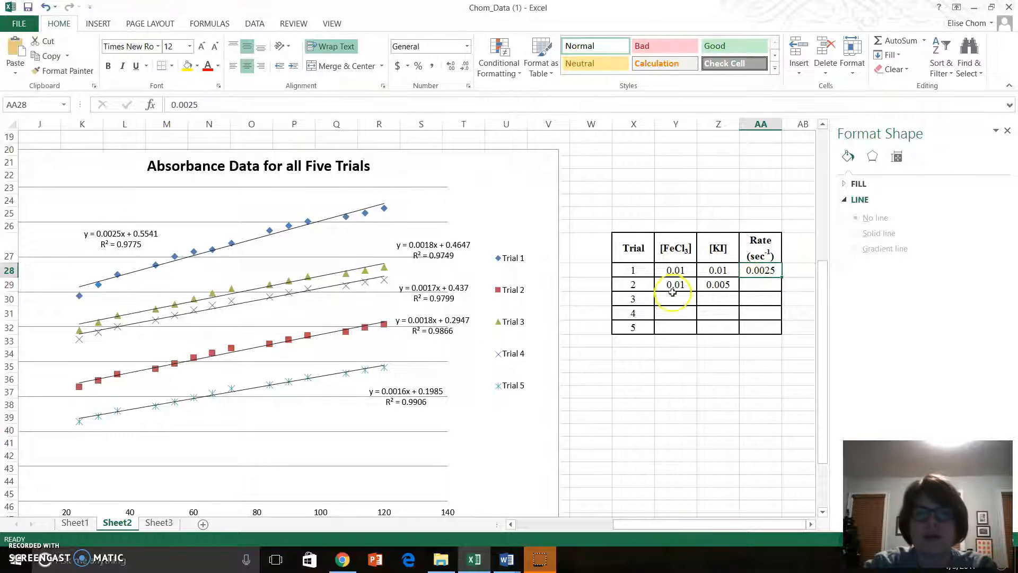
pyautogui.click(764, 284)
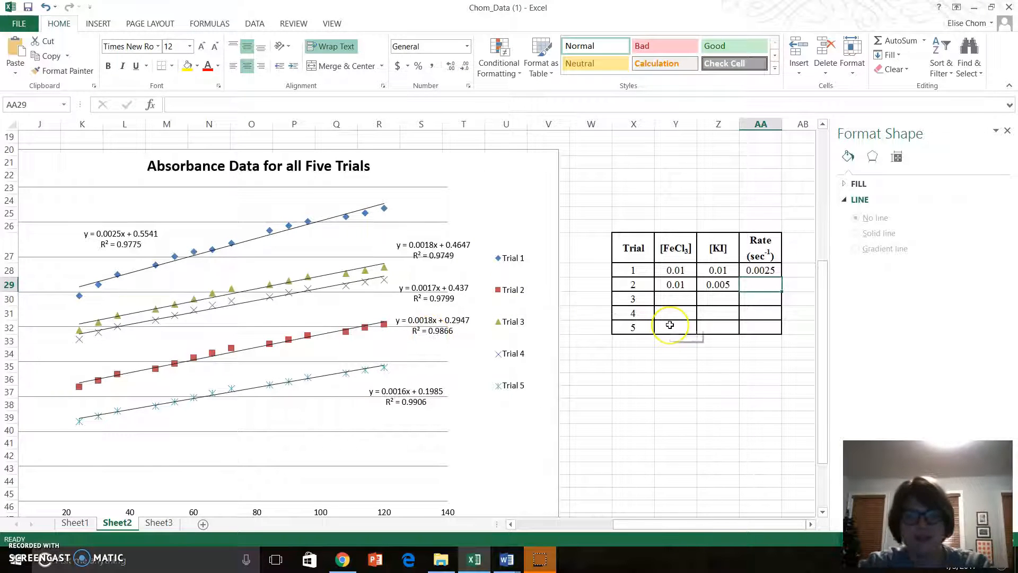
pyautogui.write('0.00')
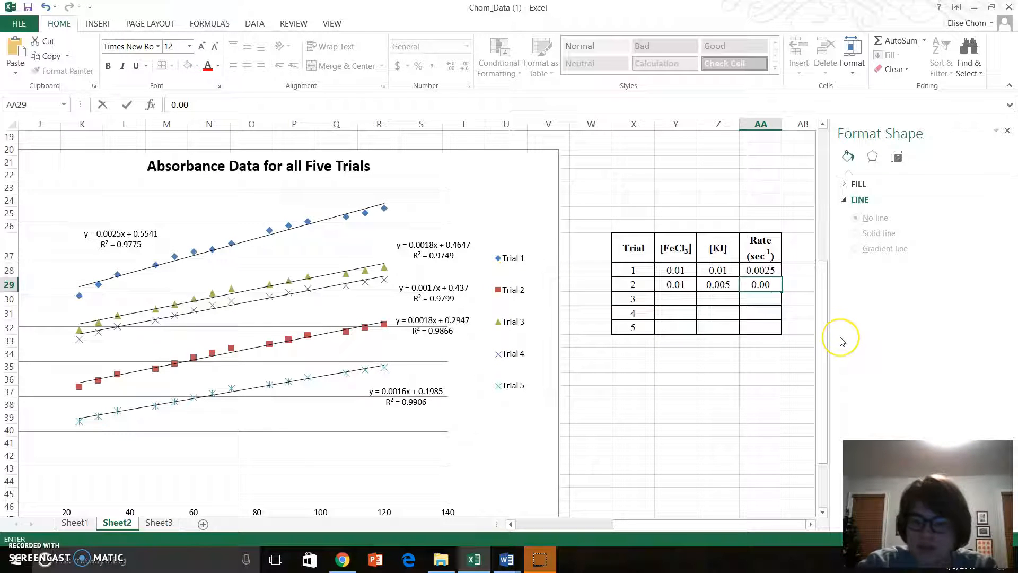
pyautogui.write('18')
pyautogui.press('Return')
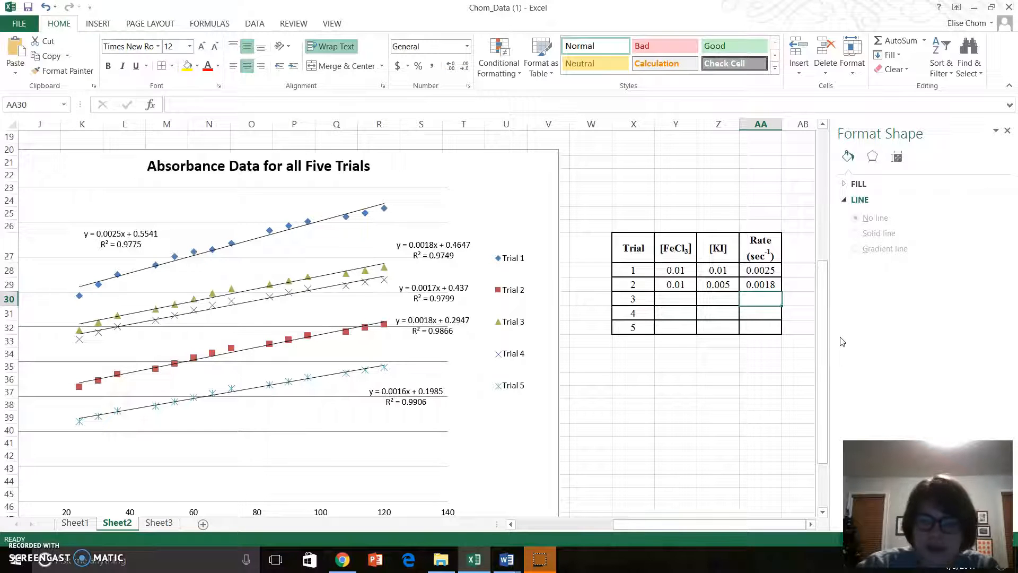
pyautogui.write('0.0018')
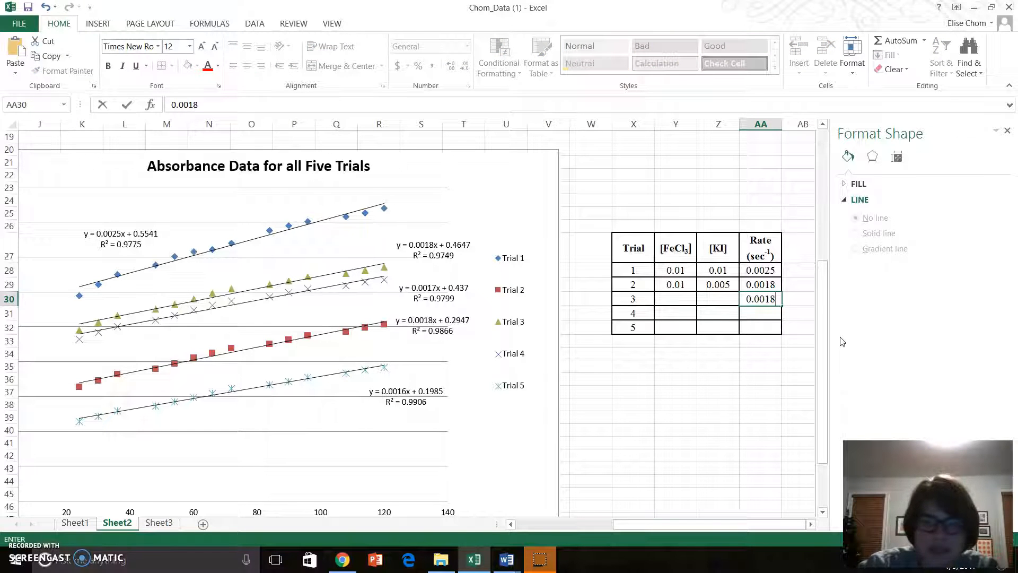
pyautogui.press('Return')
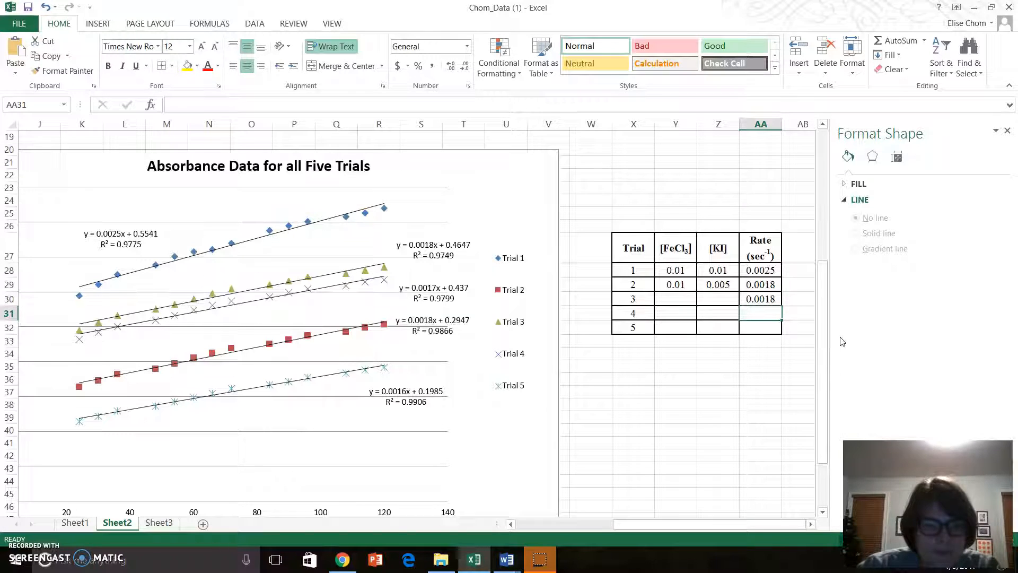
# In the rate table on Sheet2, enter 0.0017 as the rate for Trial 4 and 0.0016 for Trial 5
pyautogui.write('0.')
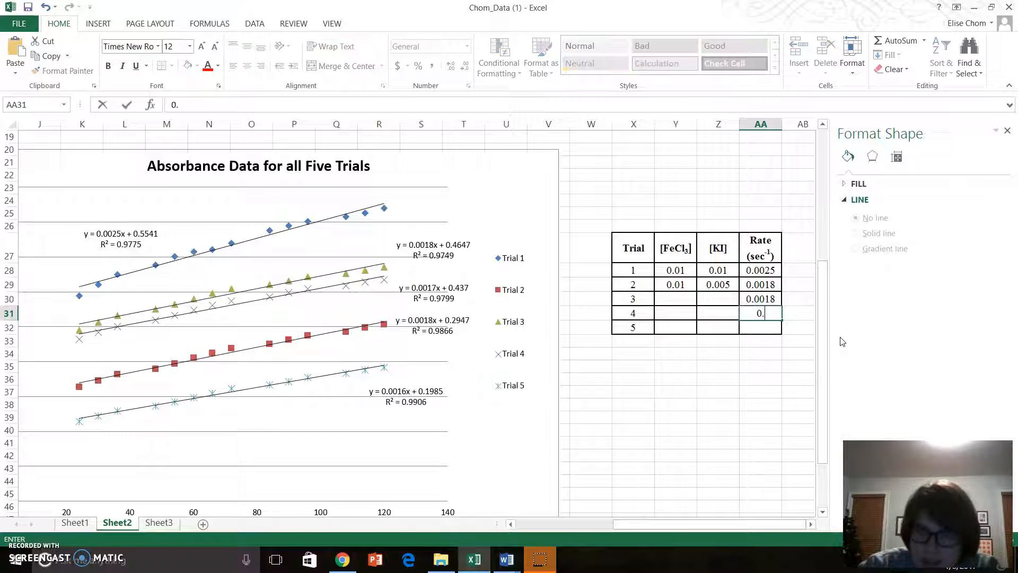
pyautogui.write('0017')
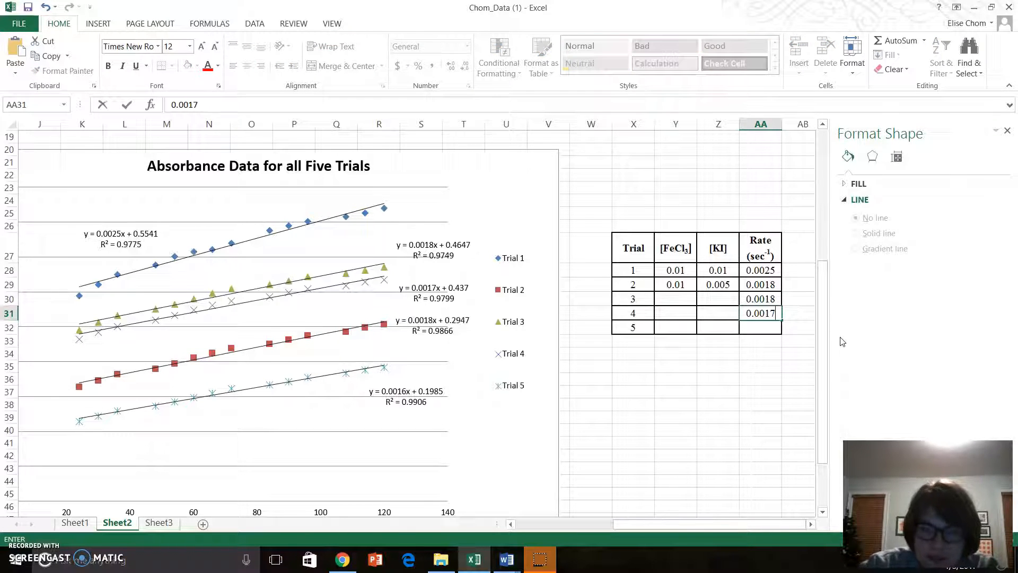
pyautogui.press('Return')
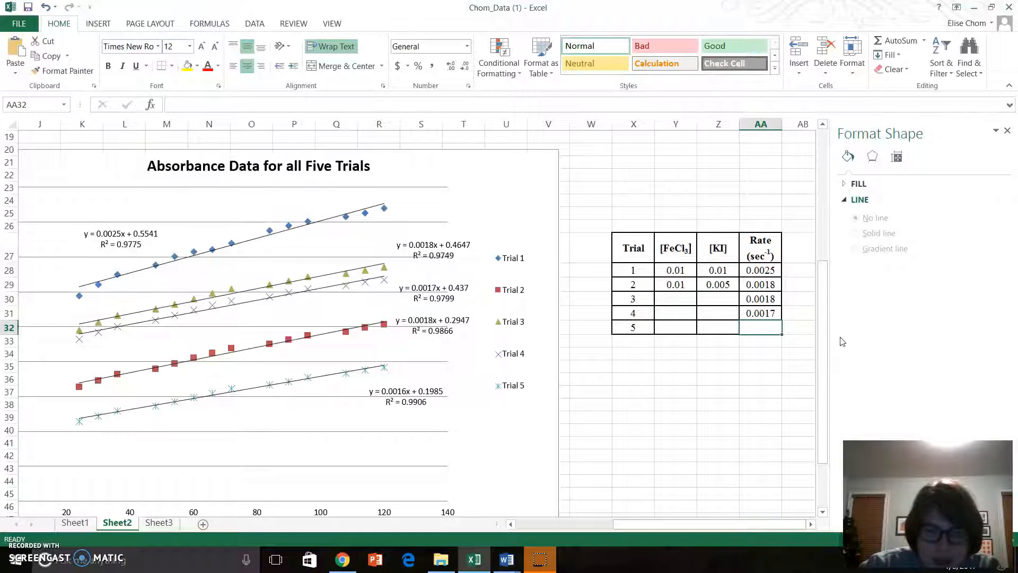
pyautogui.write('0.0016')
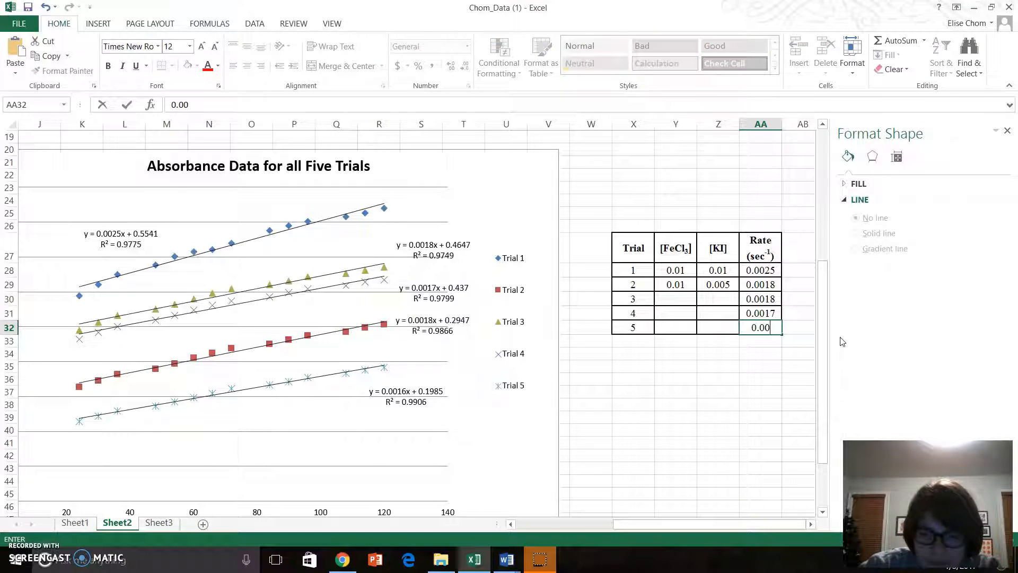
pyautogui.press('Left')
pyautogui.press('Left')
pyautogui.press('Up')
pyautogui.press('Up')
pyautogui.press('Up')
pyautogui.press('Right')
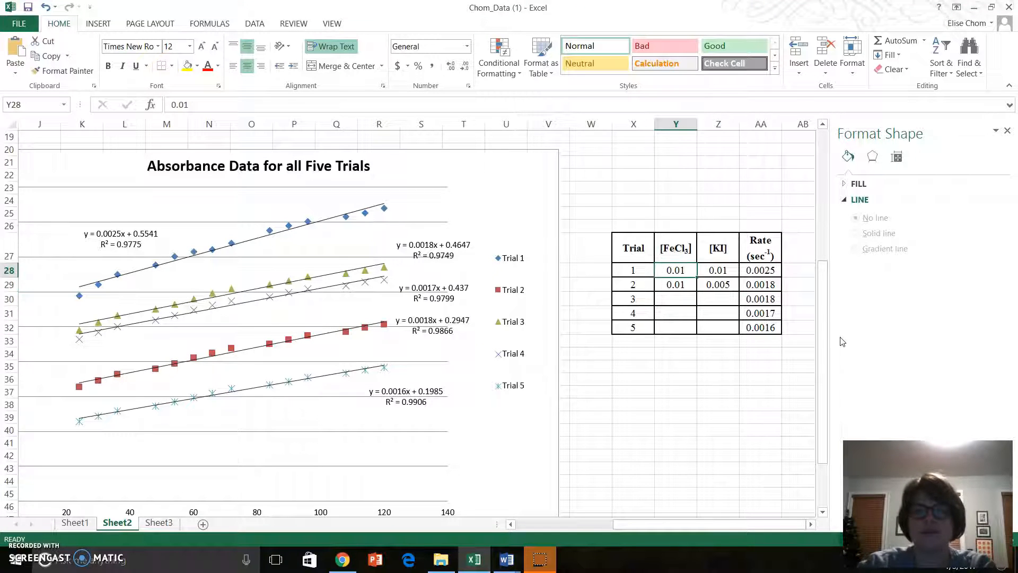
# Show the Trial 1 graphs on Sheet1 and close the Format Shape pane
pyautogui.click(680, 281)
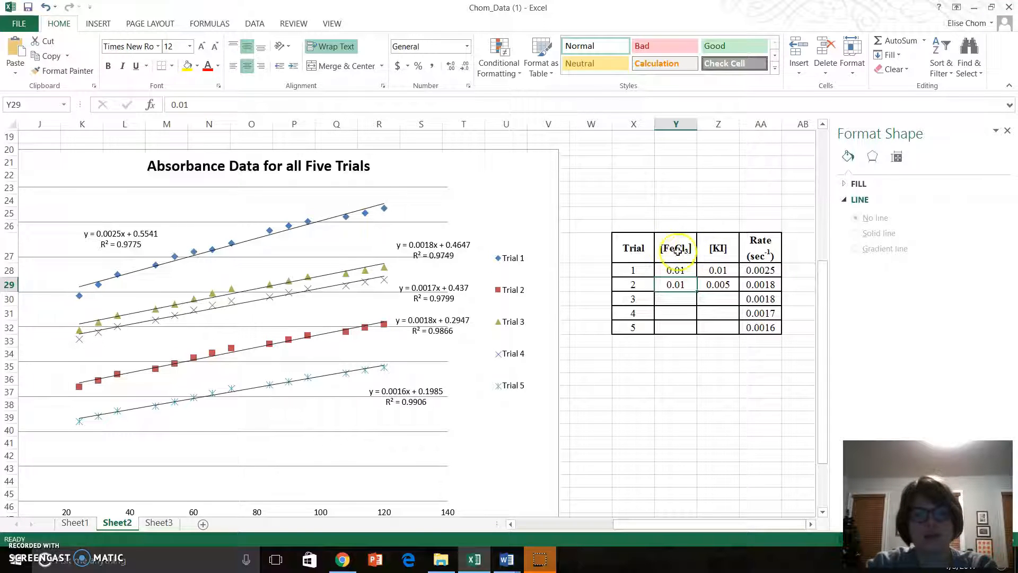
pyautogui.click(85, 523)
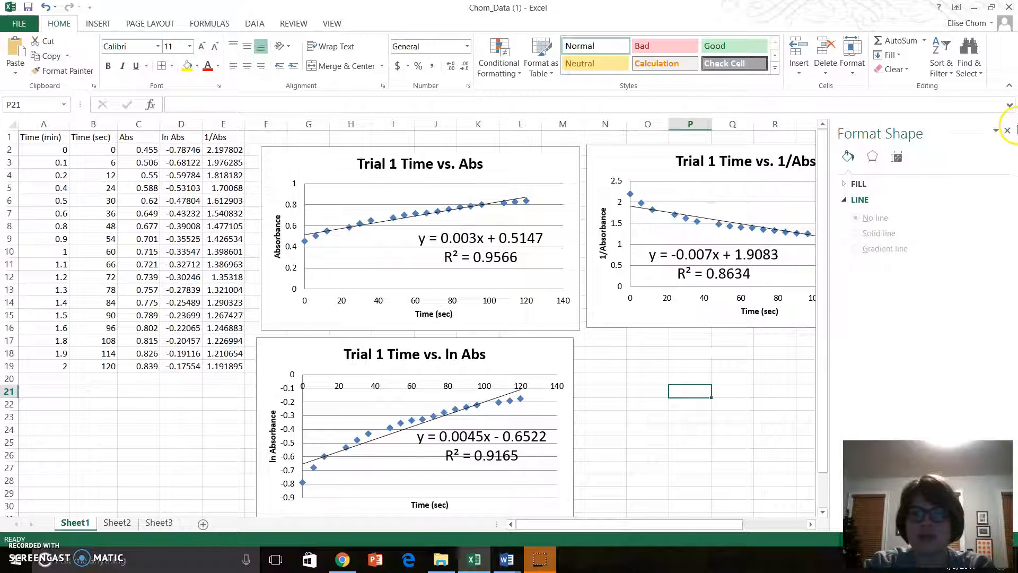
pyautogui.click(1007, 130)
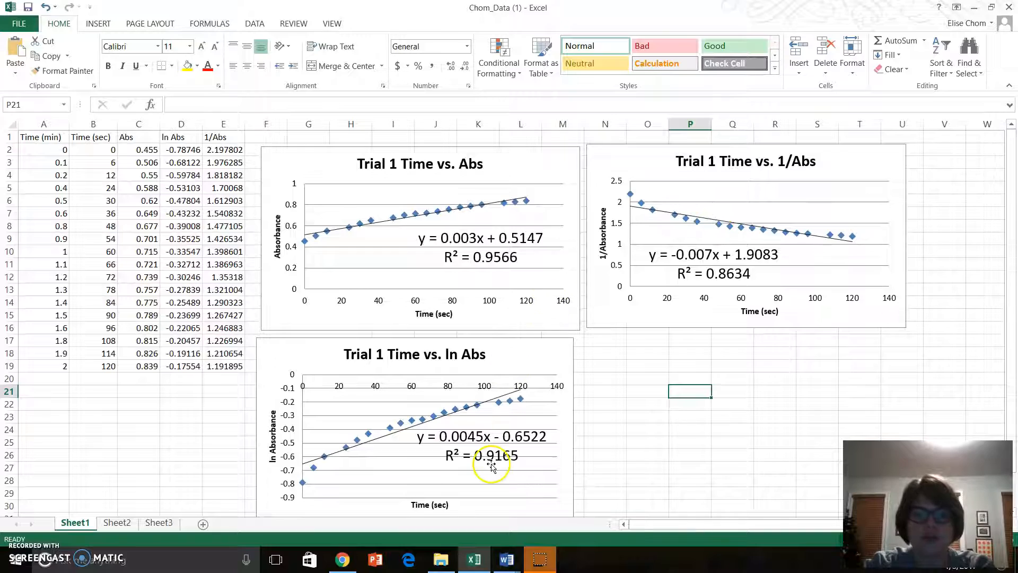
# Switch to the LAB 10ver2 document in Word and maximize its window
pyautogui.click(505, 558)
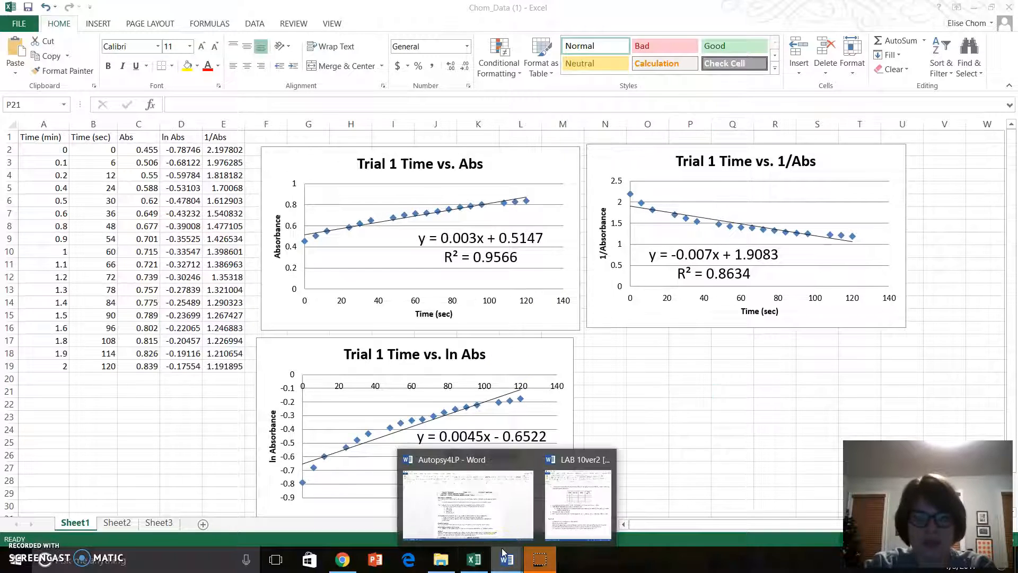
pyautogui.click(562, 519)
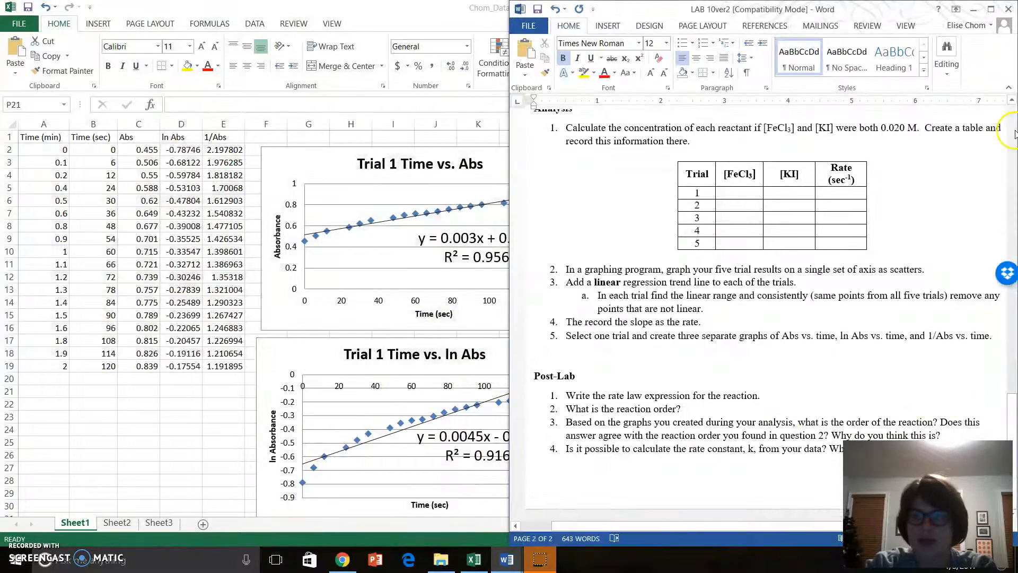
pyautogui.click(990, 9)
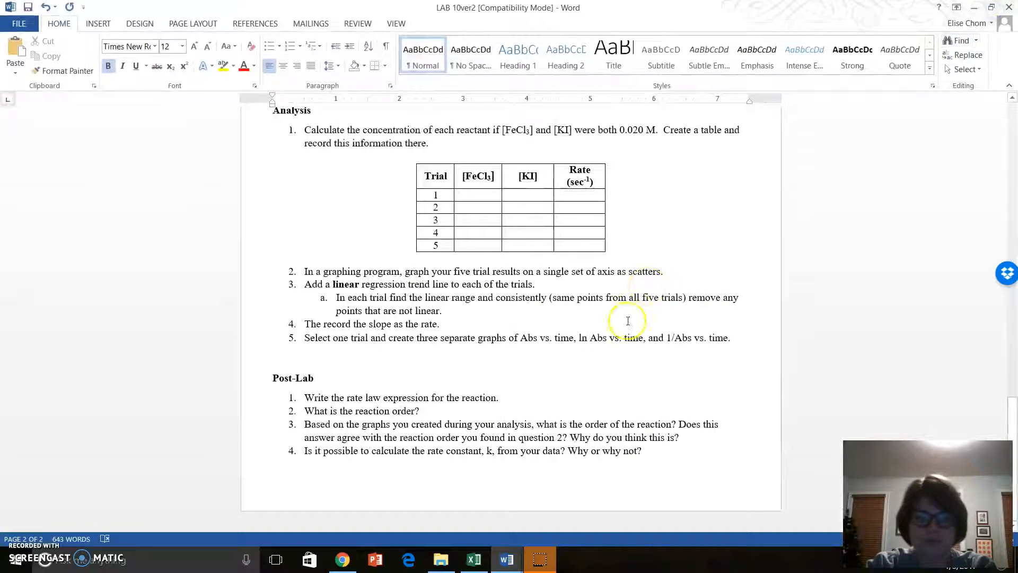
# After Post-Lab question 1, write "Rate = k[FeCl3]" with the 3 as a subscript
pyautogui.click(517, 400)
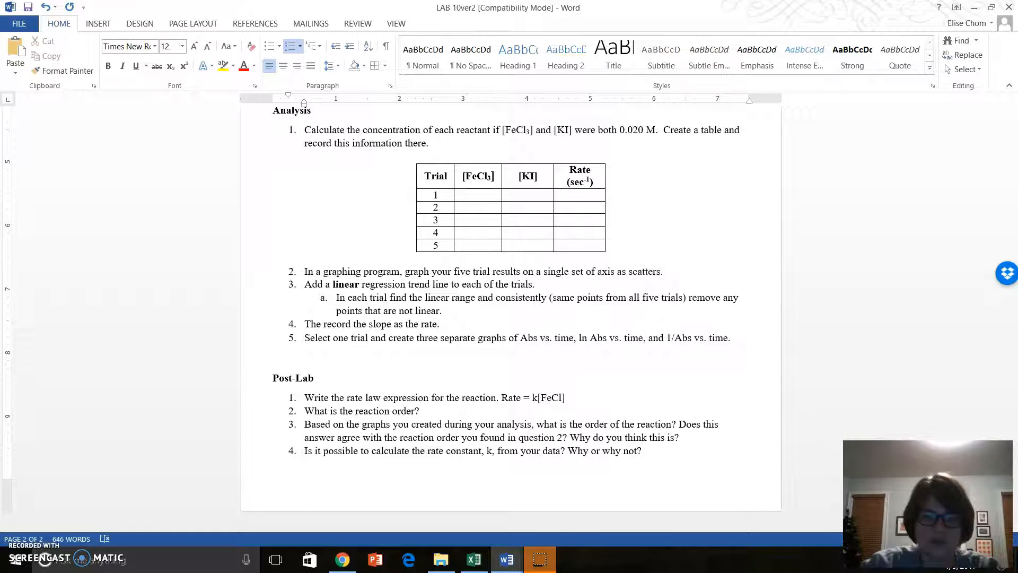
pyautogui.hotkey('ctrl', '=')
pyautogui.write('3')
pyautogui.hotkey('ctrl', '=')
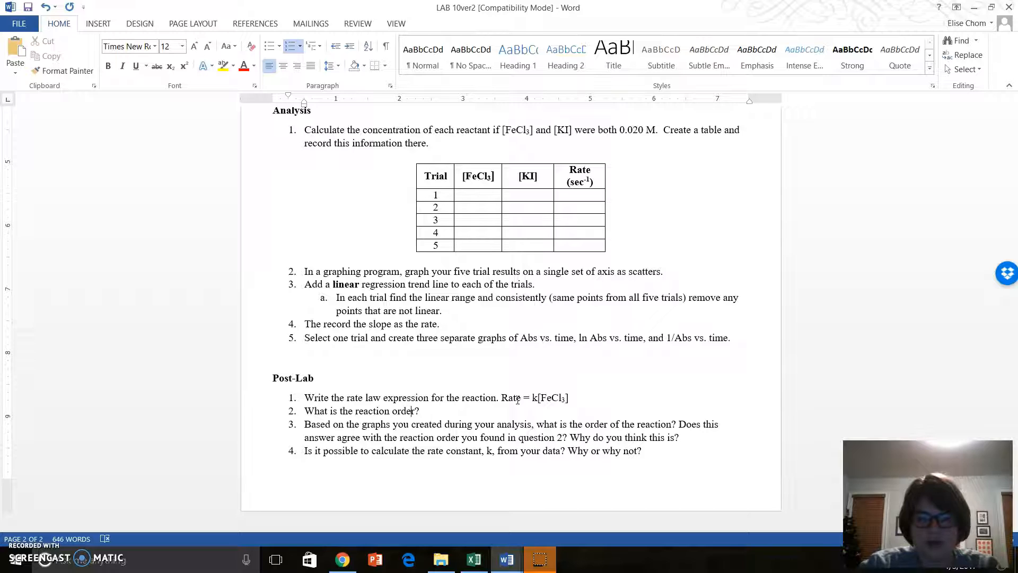
pyautogui.press('End')
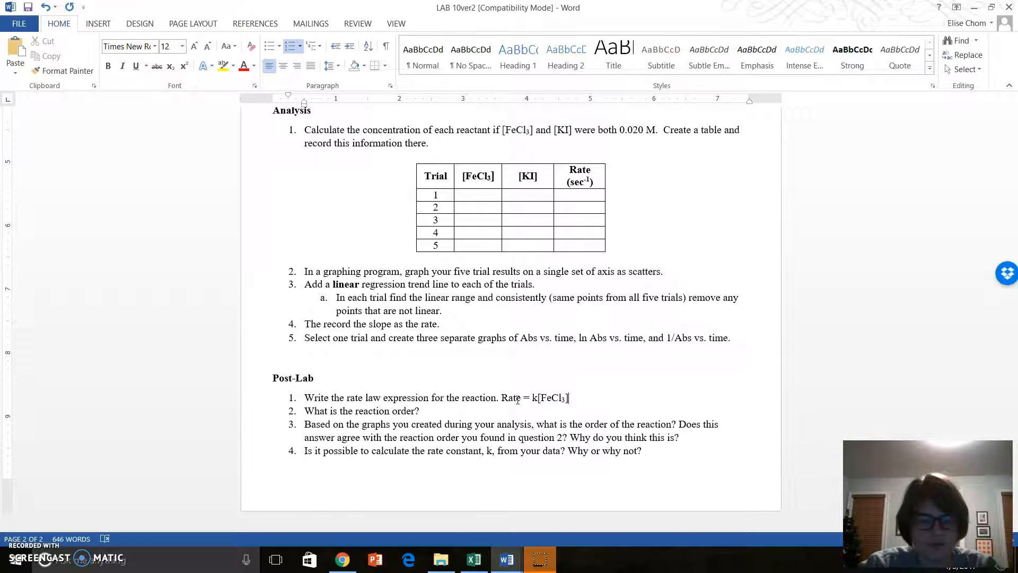
pyautogui.hotkey('ctrl', 'shift', '=')
pyautogui.hotkey('ctrl', '=')
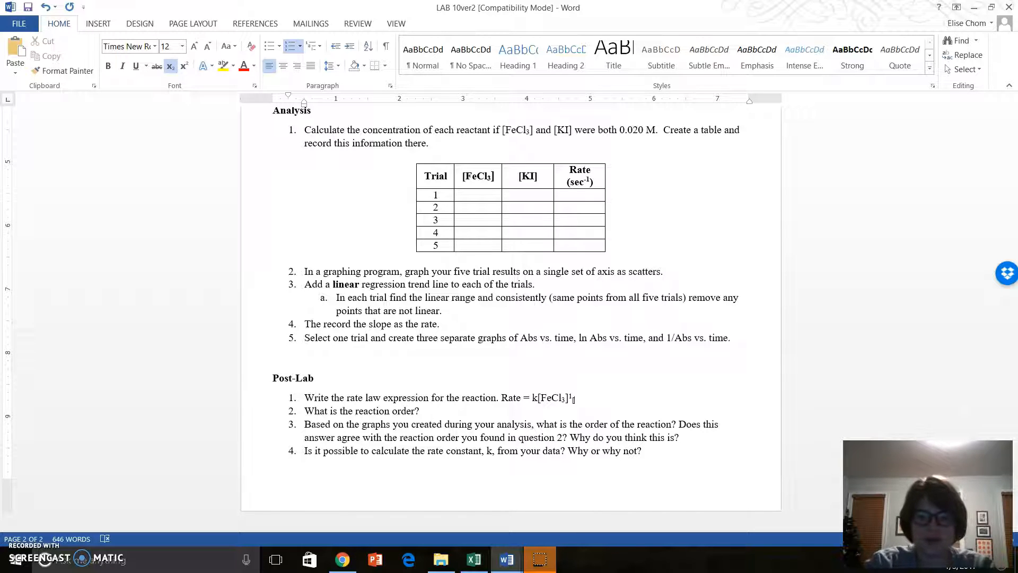
pyautogui.hotkey('ctrl', '=')
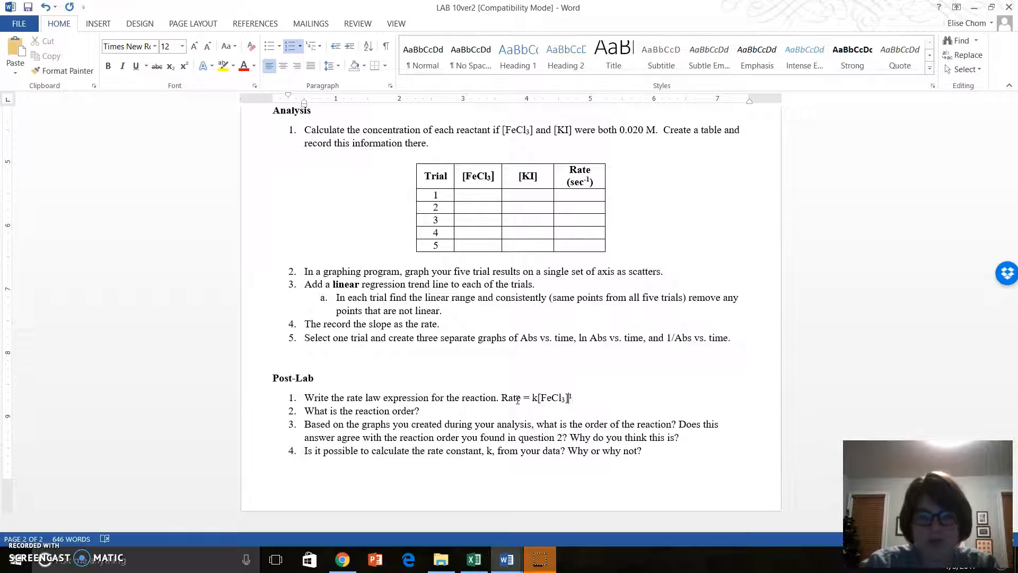
pyautogui.press('BackSpace')
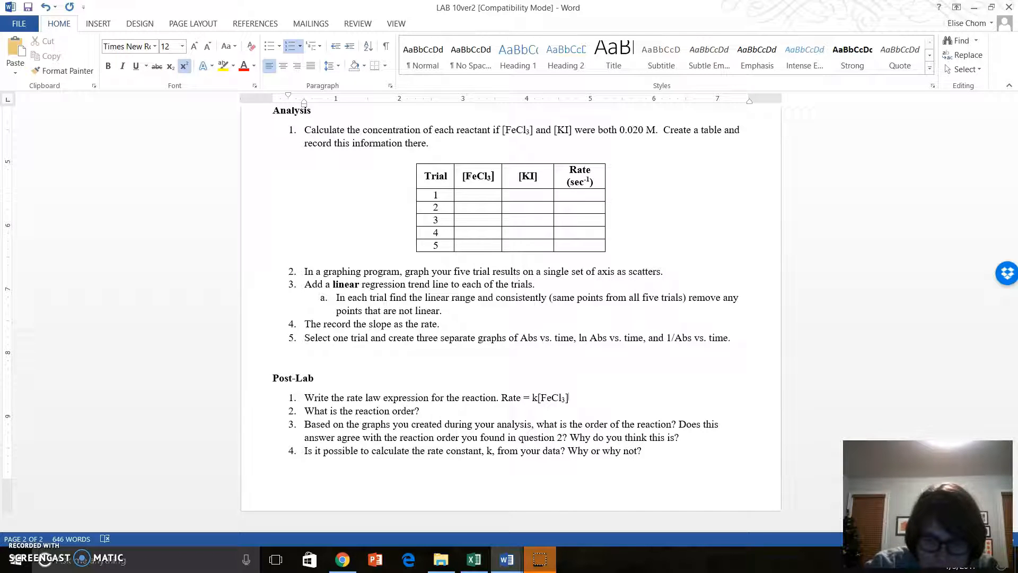
pyautogui.hotkey('ctrl', '=')
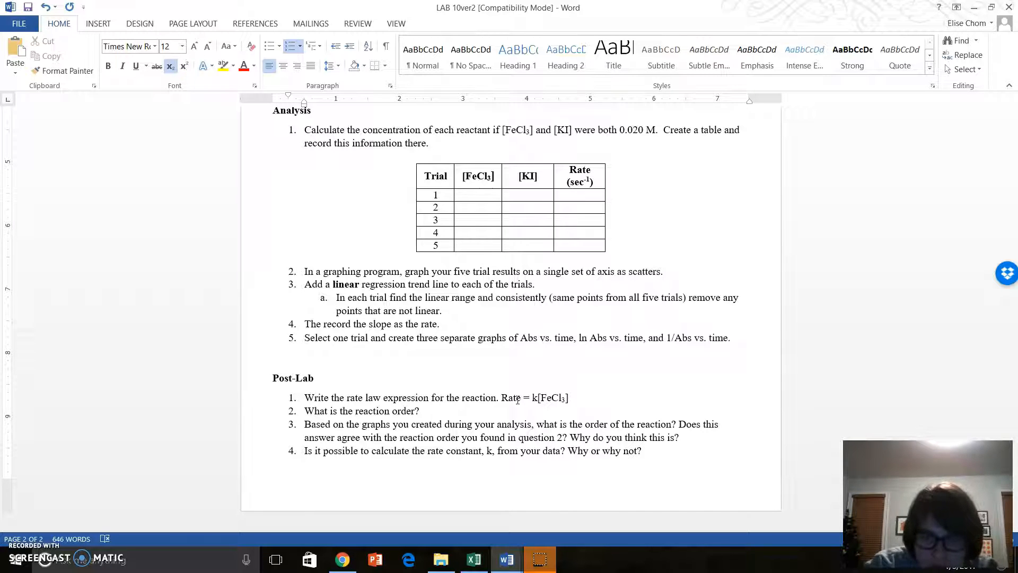
# Continue the rate law expression in Post-Lab question 1 with [KI] and a superscript exponent of 1
pyautogui.hotkey('ctrl', '=')
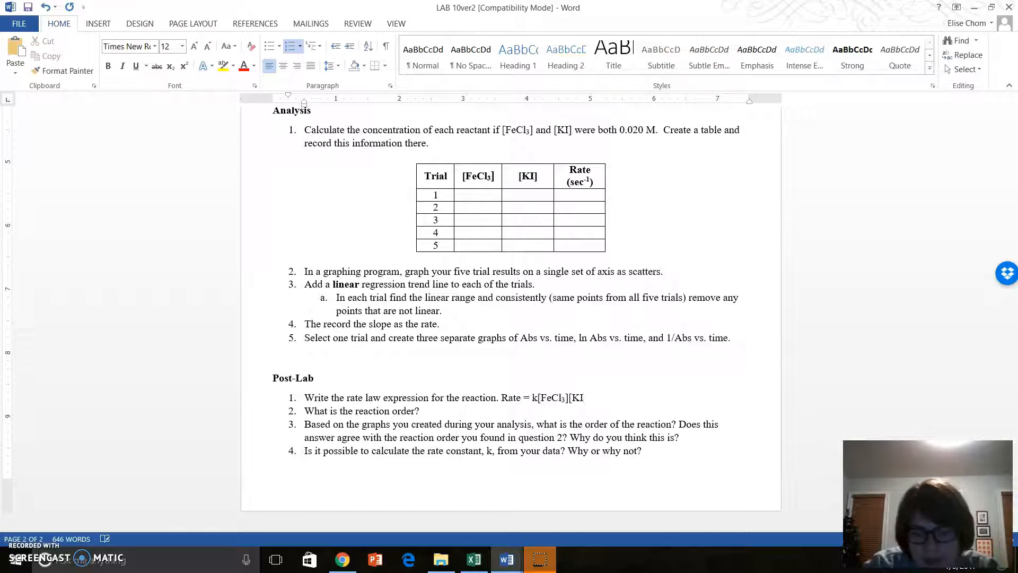
pyautogui.hotkey('ctrl', '=')
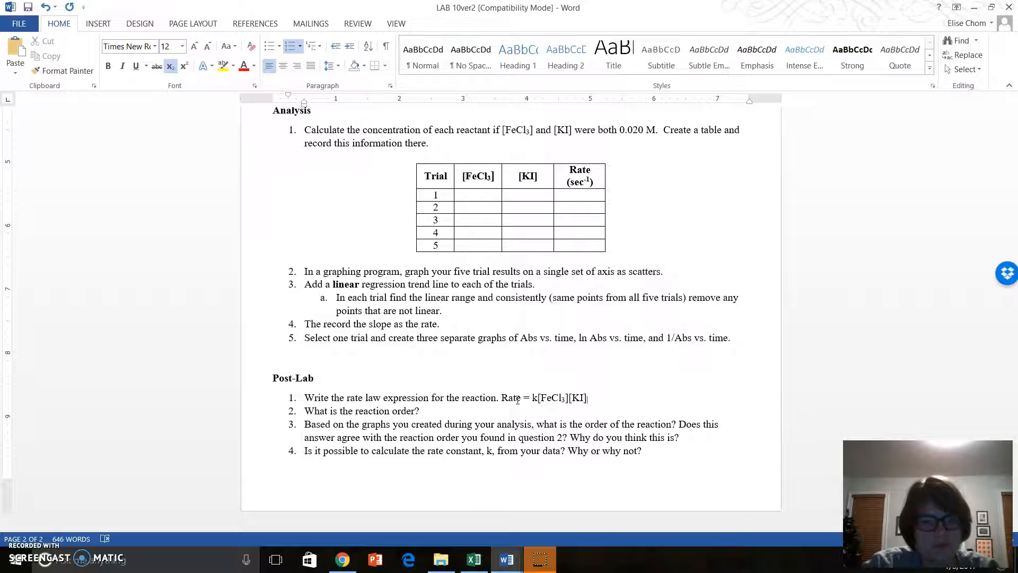
pyautogui.hotkey('ctrl', '=')
pyautogui.hotkey('ctrl', '=')
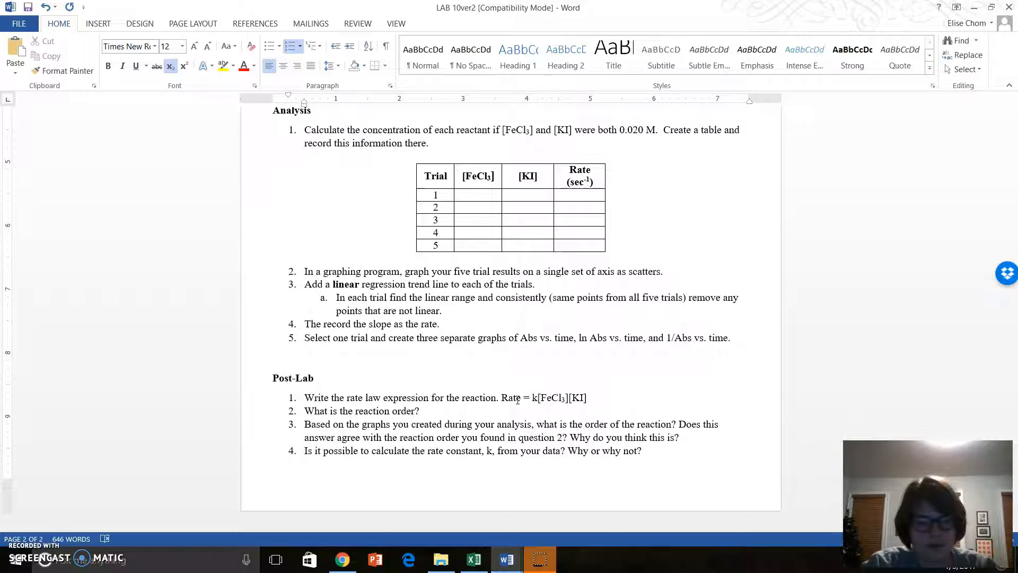
pyautogui.hotkey('ctrl', 'shift', '=')
pyautogui.write('1')
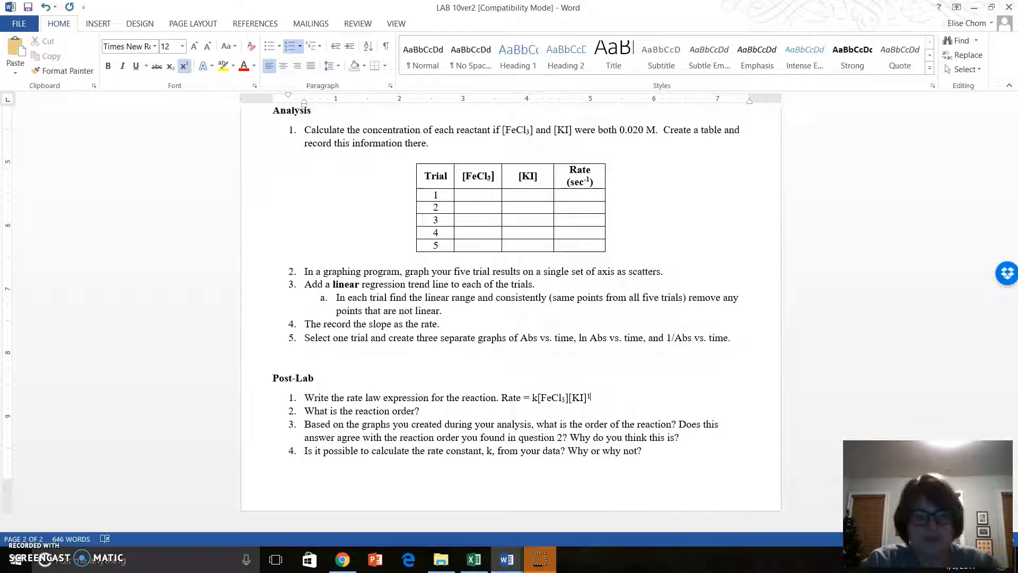
# Add a superscript m as the exponent of [FeCl3] in the rate law expression, directly before [KI]
pyautogui.click(566, 397)
pyautogui.press('Right')
pyautogui.press('Up')
pyautogui.press('Down')
pyautogui.write('12')
pyautogui.press('BackSpace')
pyautogui.press('BackSpace')
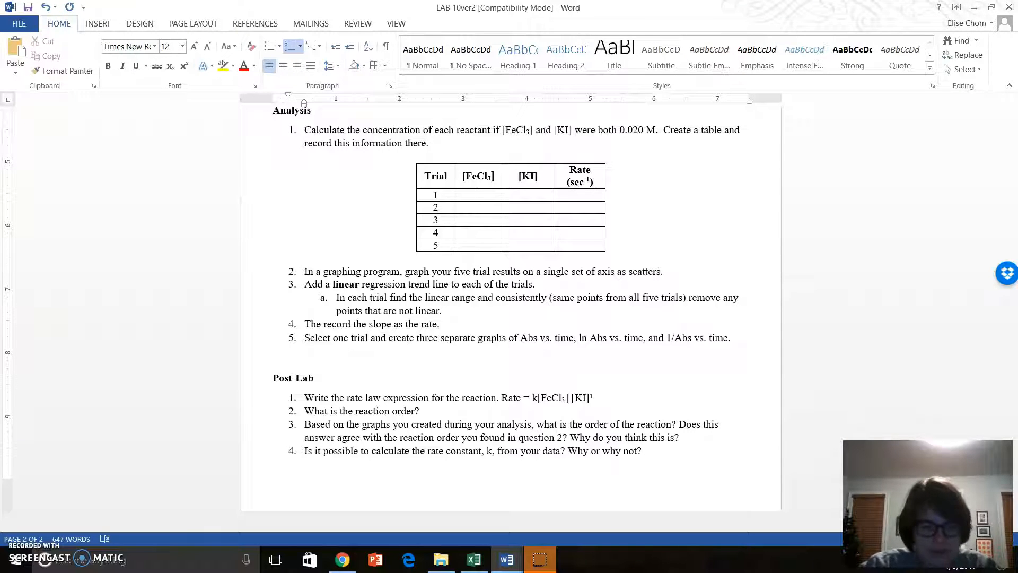
pyautogui.hotkey('ctrl', 'shift', '=')
pyautogui.write('m')
pyautogui.hotkey('ctrl', 'shift', '=')
pyautogui.press('Delete')
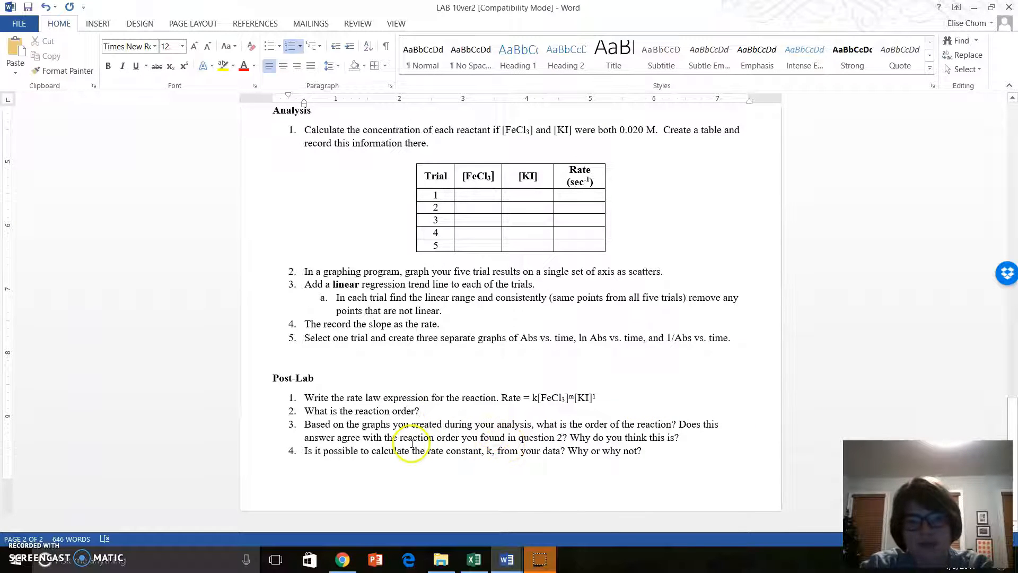
# Compare the three Trial 1 graphs on Sheet1 in Excel with the Post-Lab questions in the LAB 10ver2 Word document, finishing in Excel
pyautogui.click(473, 559)
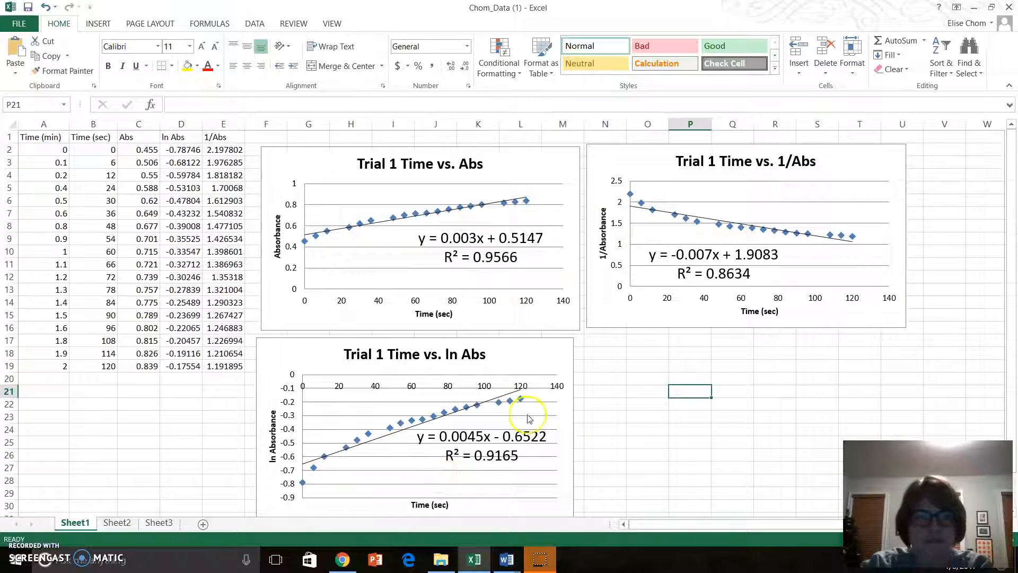
pyautogui.moveTo(501, 565)
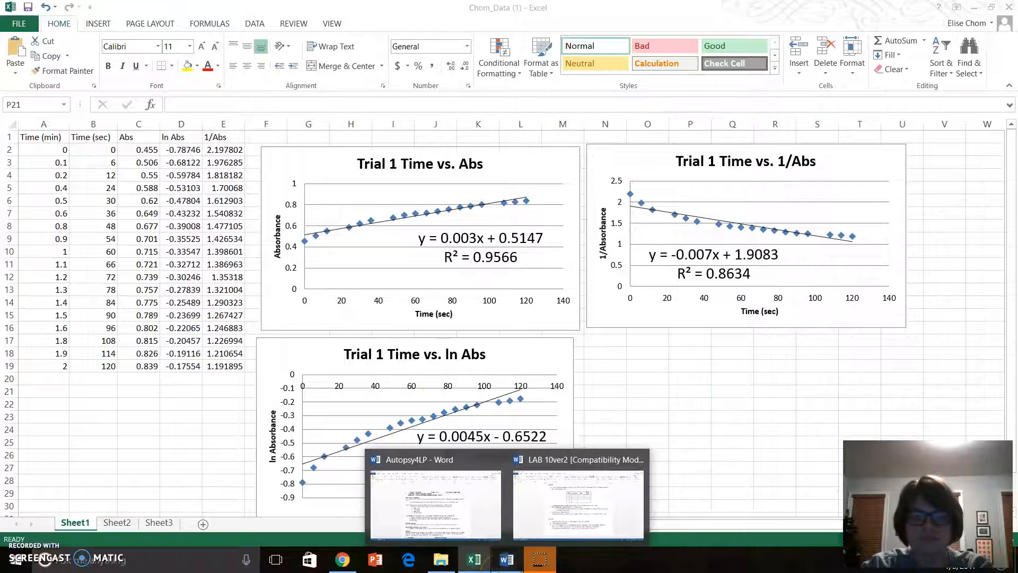
pyautogui.click(564, 470)
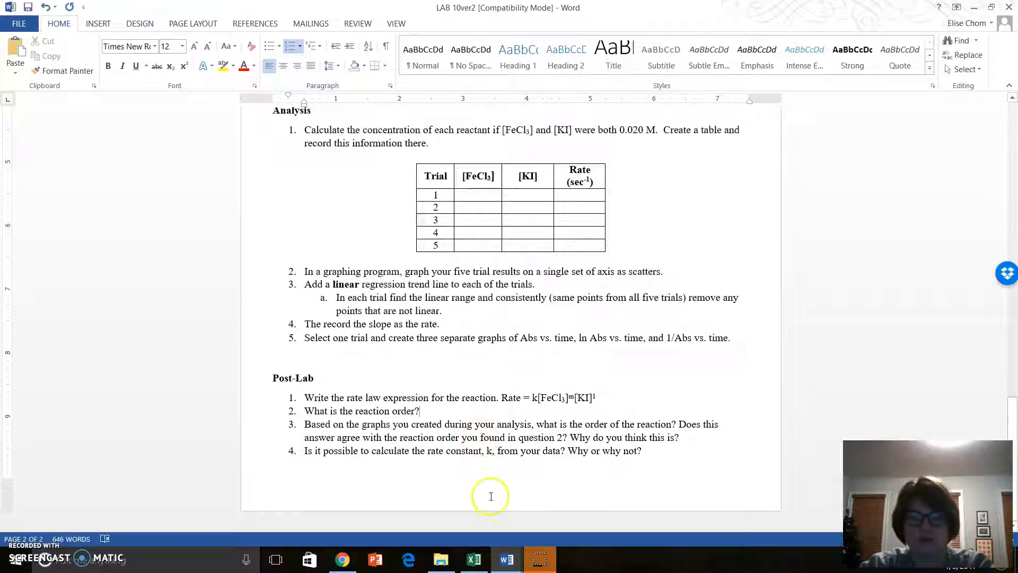
pyautogui.moveTo(511, 562)
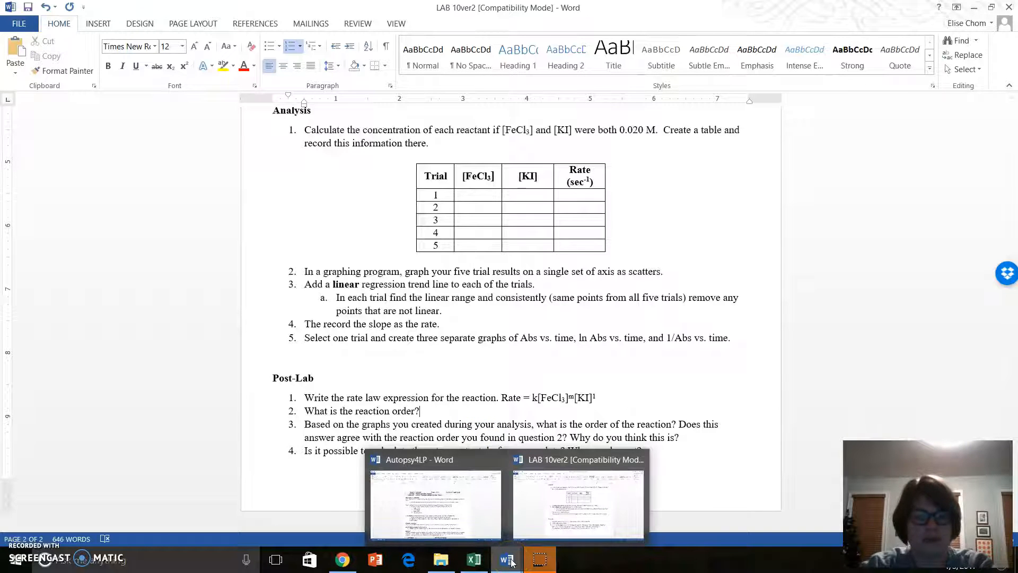
pyautogui.click(572, 508)
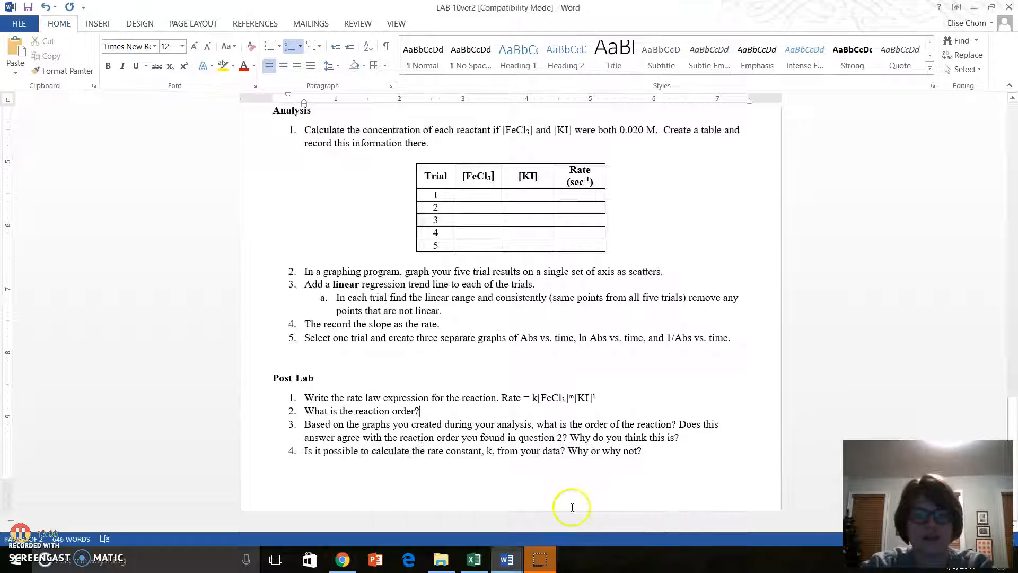
pyautogui.moveTo(511, 564)
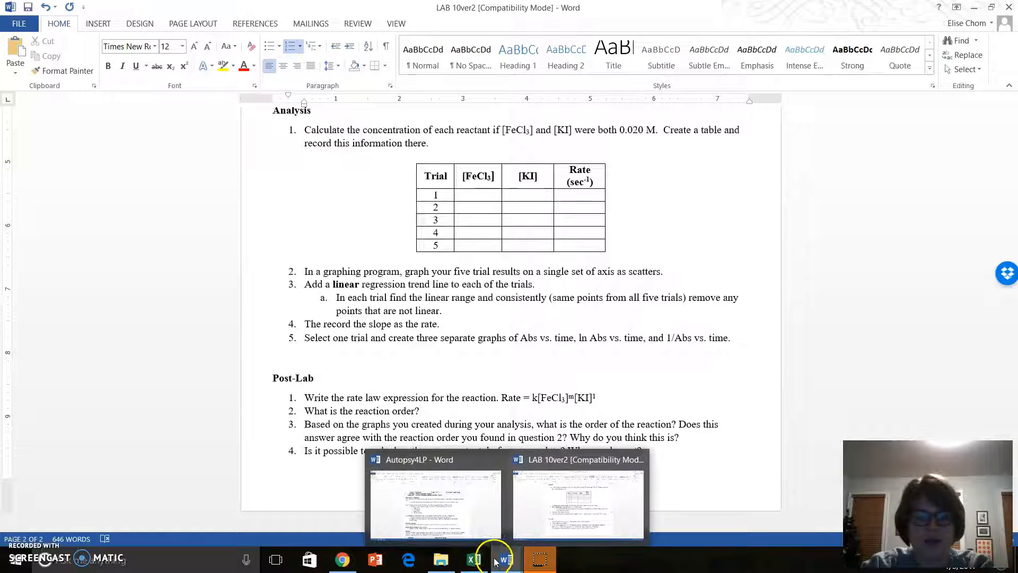
pyautogui.click(474, 560)
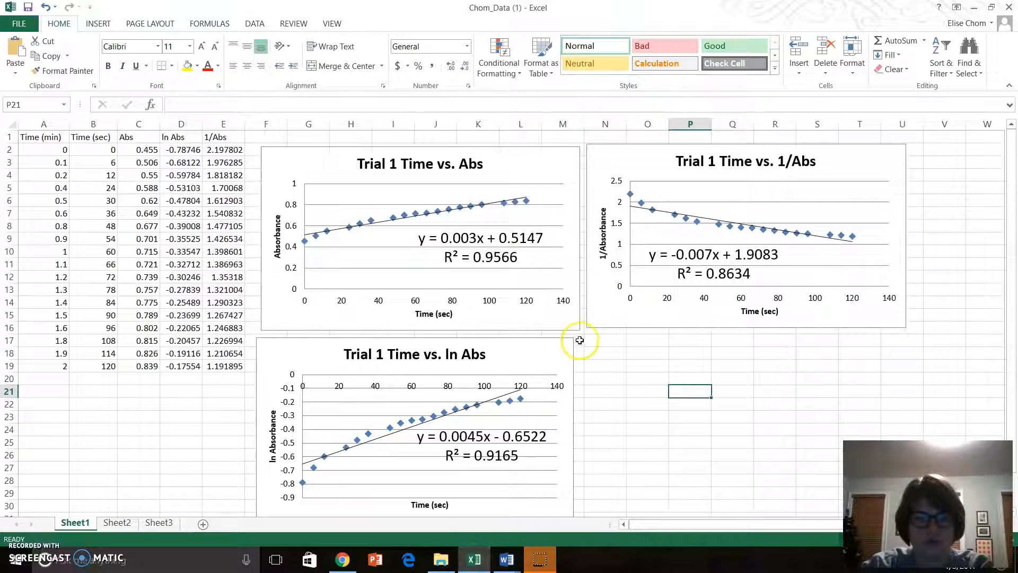